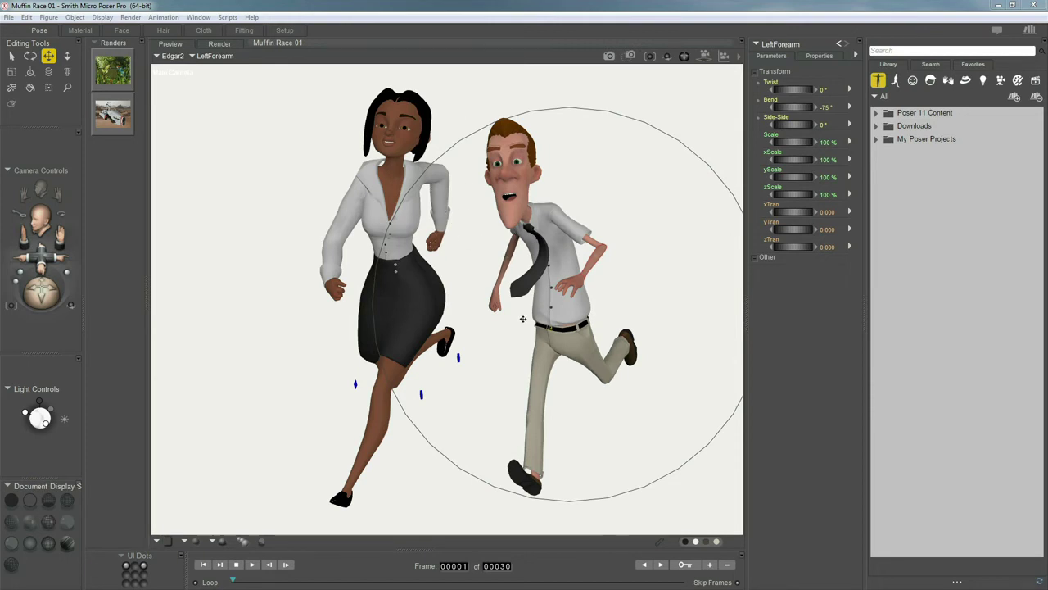
- Select Light 1 and change the preview's background color to sky blue
{"action": "left_click", "coordinate": [503, 340]}
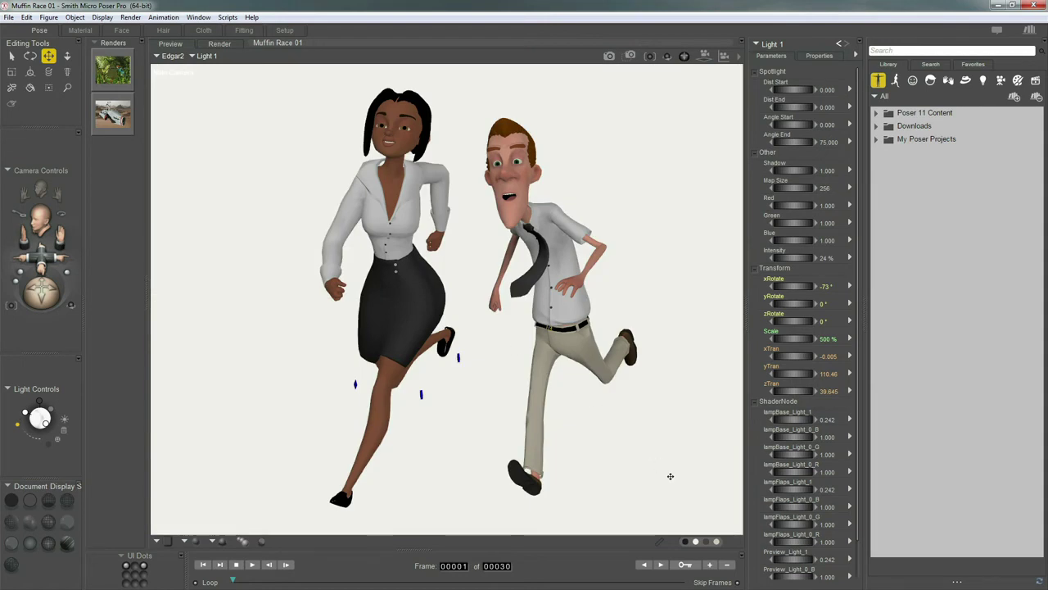
{"action": "left_click", "coordinate": [698, 540]}
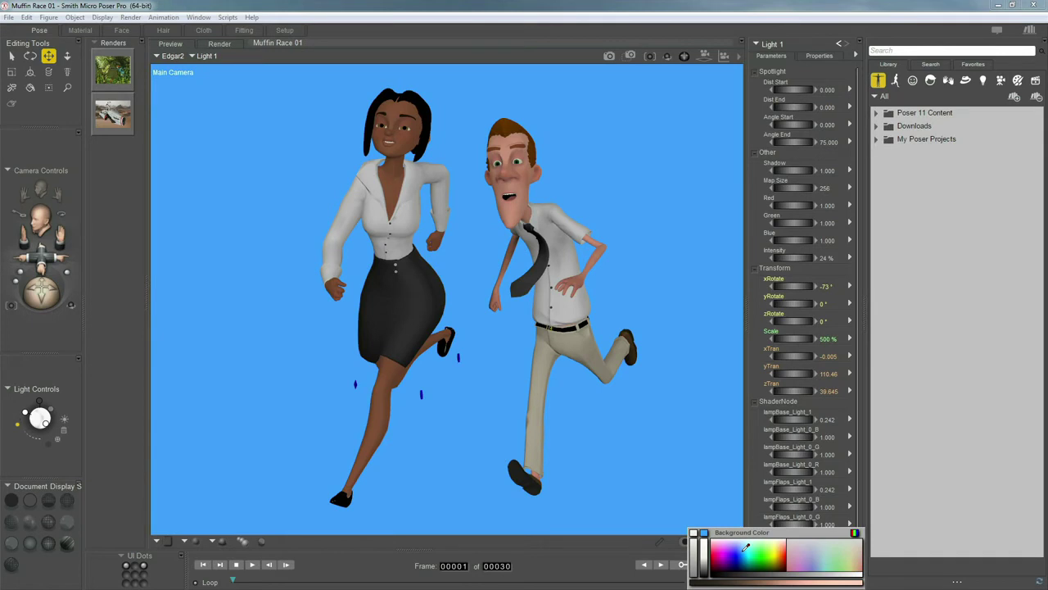
{"action": "left_click", "coordinate": [745, 547]}
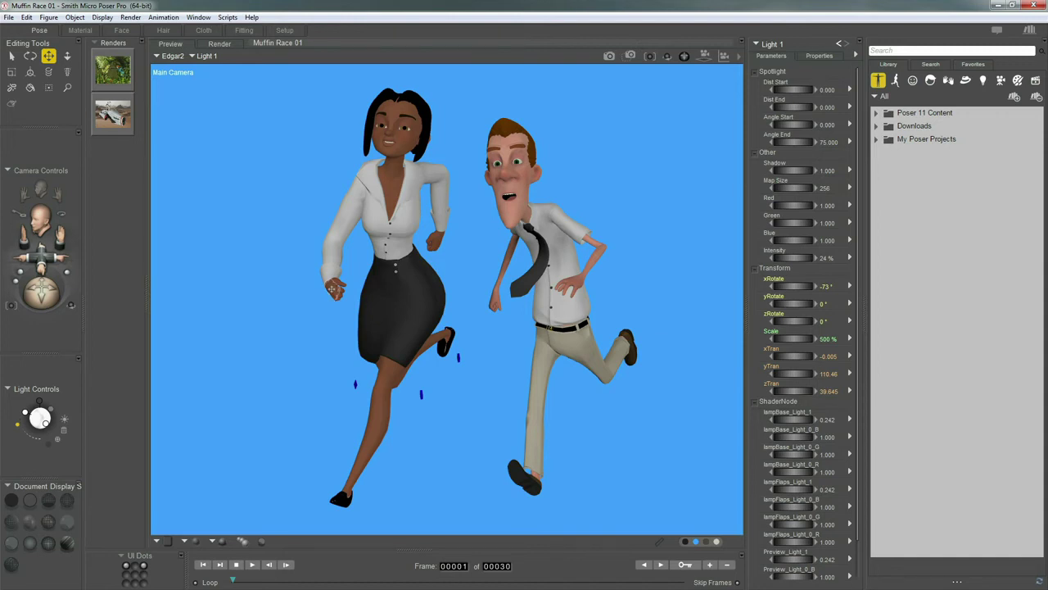
- Select Minnie's right hand, look at her face through the Face Camera, and return to the Main Camera
{"action": "left_click", "coordinate": [334, 289]}
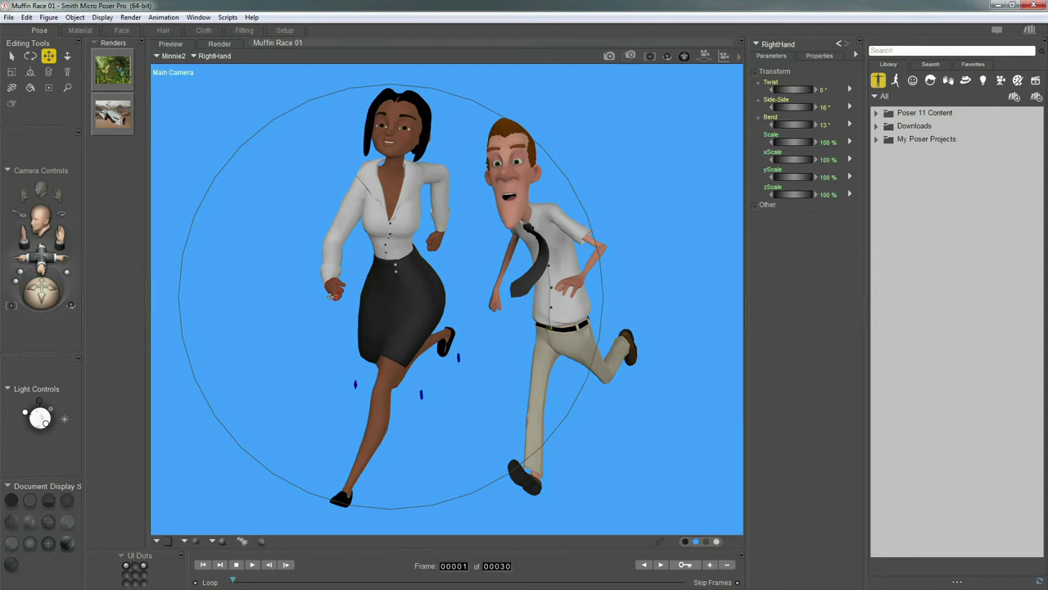
{"action": "key", "text": "ctrl+="}
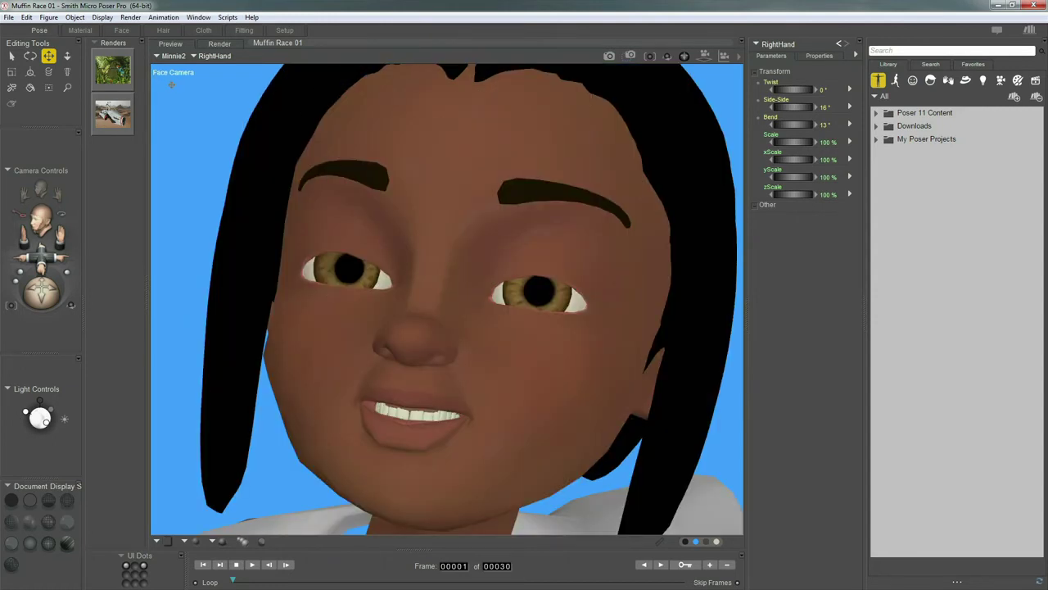
{"action": "key", "text": "ctrl+m"}
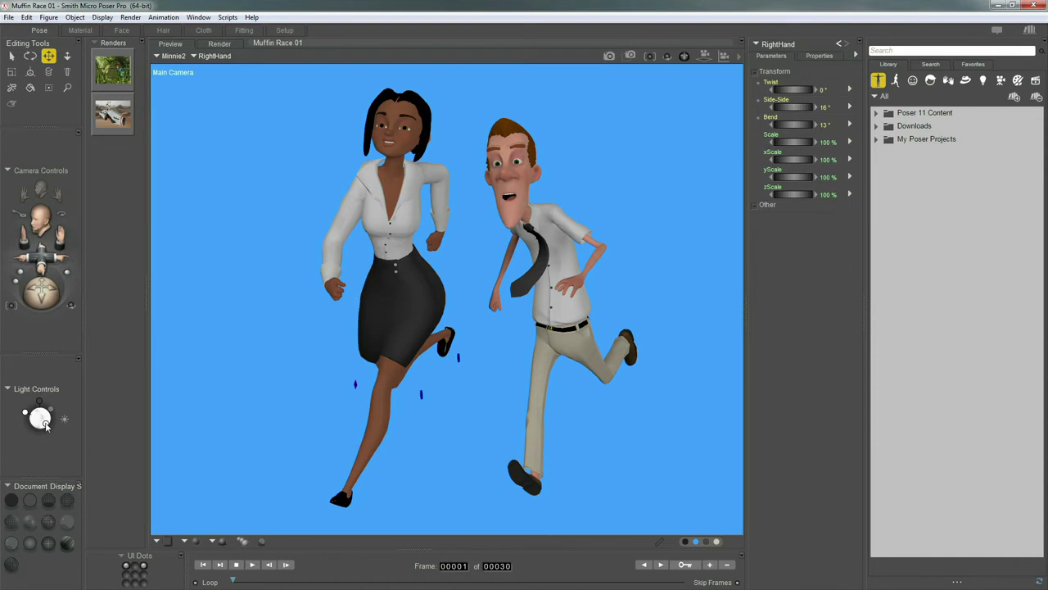
- Bring up the light properties and turn off shadows for Light 1
{"action": "left_click", "coordinate": [47, 425]}
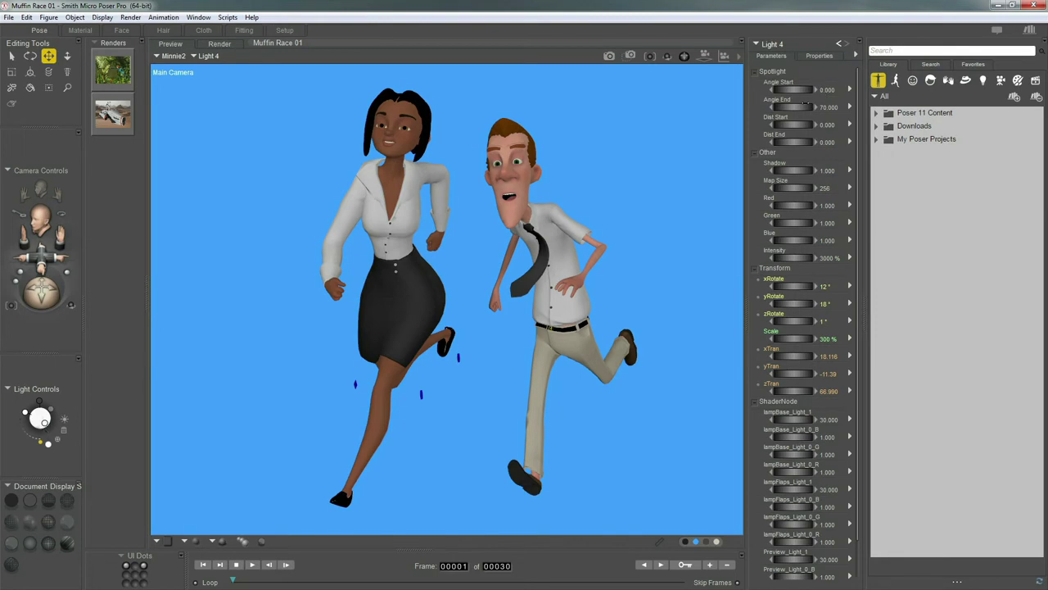
{"action": "left_click", "coordinate": [810, 56]}
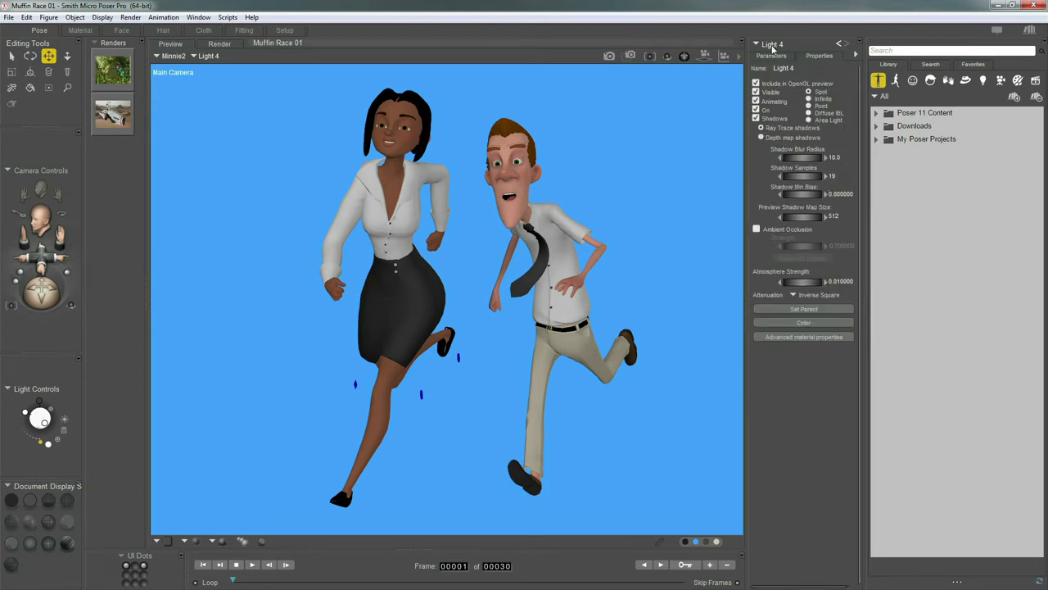
{"action": "left_click", "coordinate": [773, 47]}
{"action": "mouse_move", "coordinate": [790, 104]}
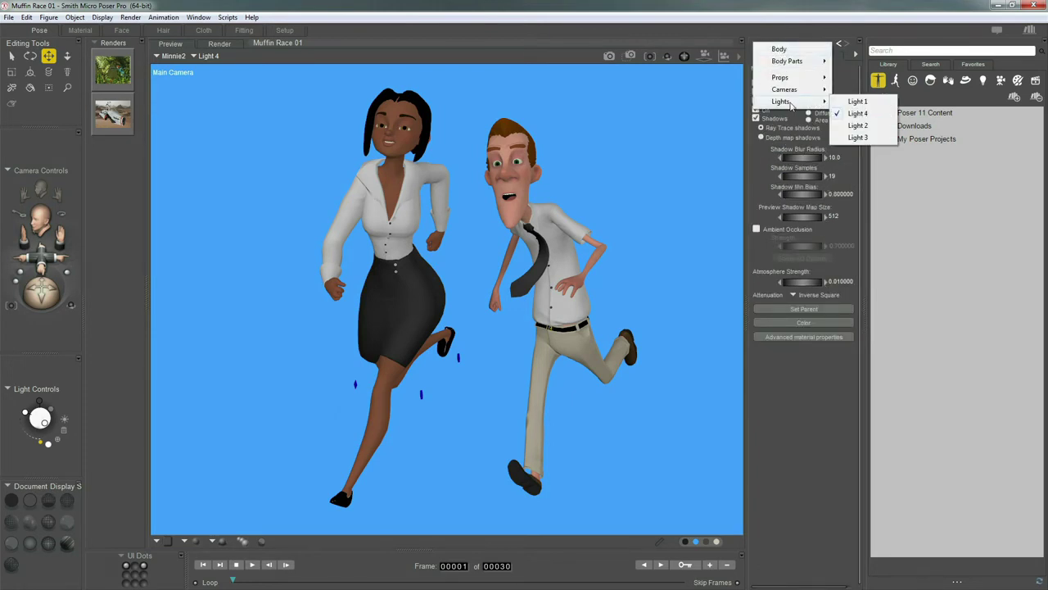
{"action": "left_click", "coordinate": [856, 101]}
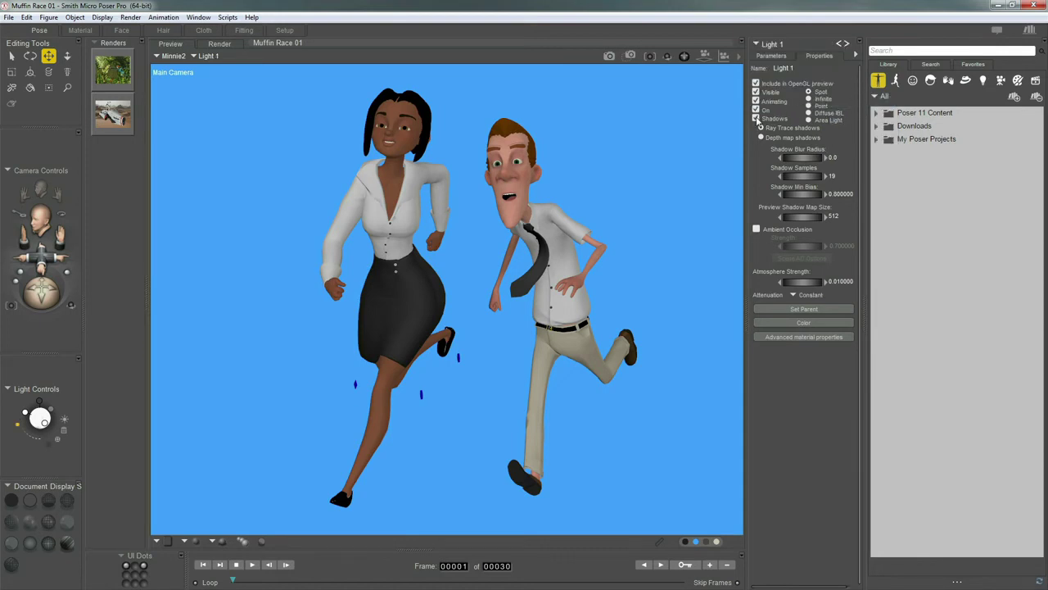
{"action": "left_click", "coordinate": [757, 119]}
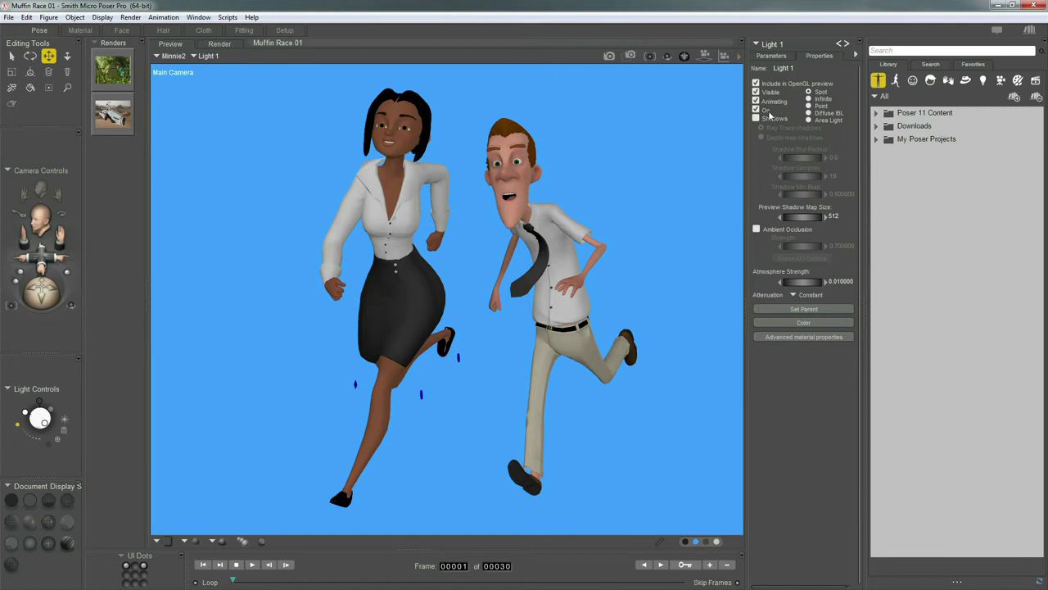
- Turn off shadows for Light 4
{"action": "left_click", "coordinate": [775, 46]}
{"action": "mouse_move", "coordinate": [780, 101]}
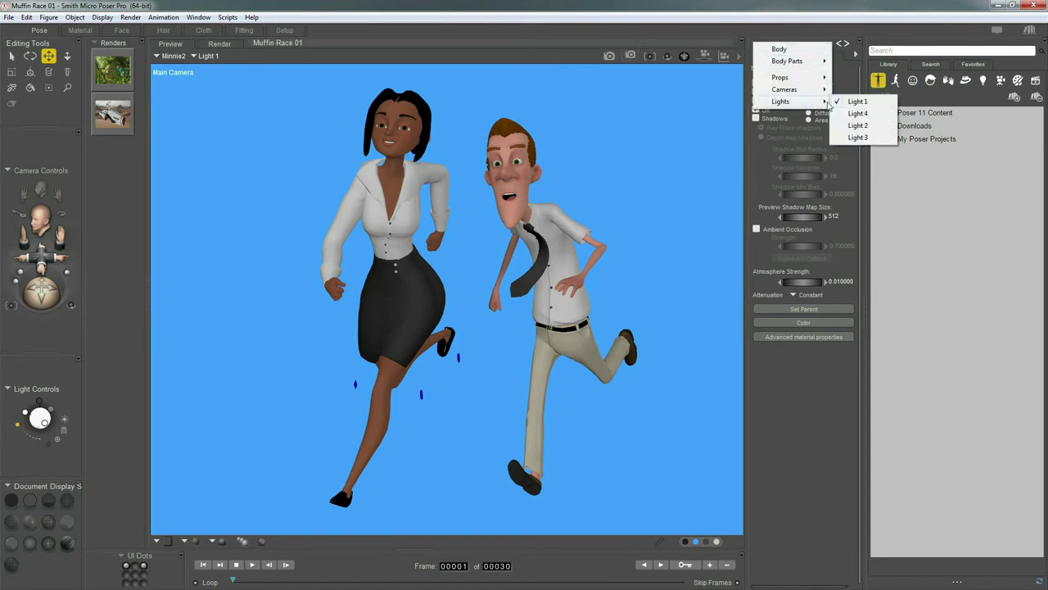
{"action": "left_click", "coordinate": [856, 135]}
{"action": "left_click", "coordinate": [757, 119]}
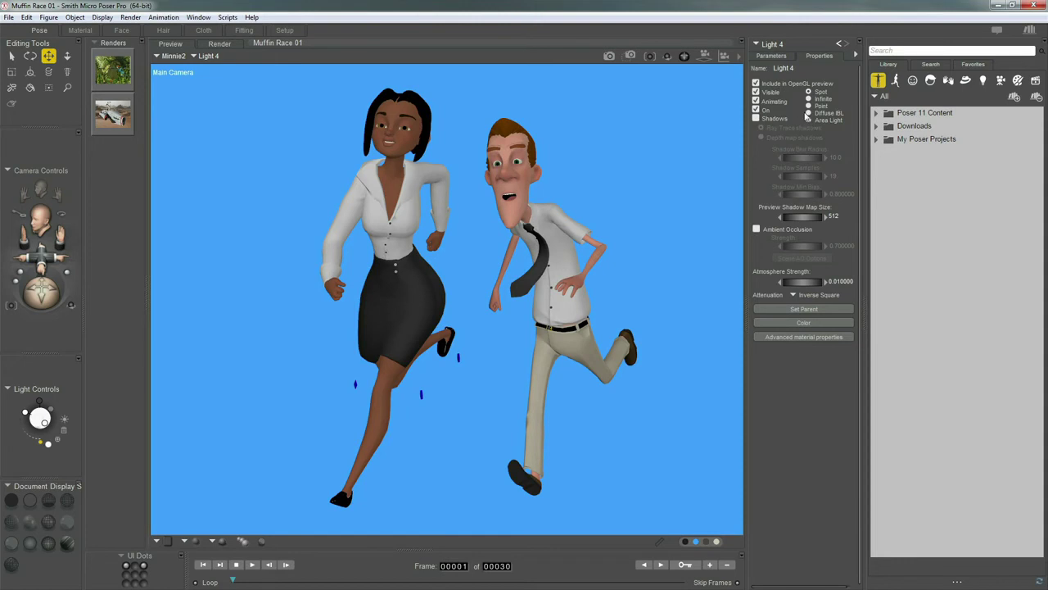
- Turn off shadows for Light 2
{"action": "left_click", "coordinate": [776, 46]}
{"action": "mouse_move", "coordinate": [801, 102]}
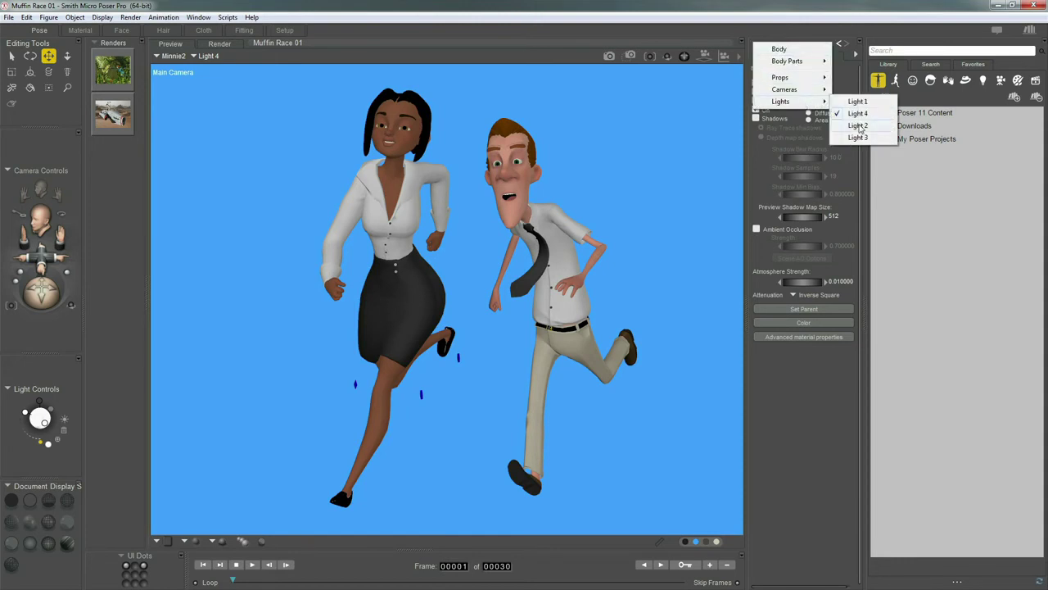
{"action": "left_click", "coordinate": [856, 115]}
{"action": "left_click", "coordinate": [758, 119]}
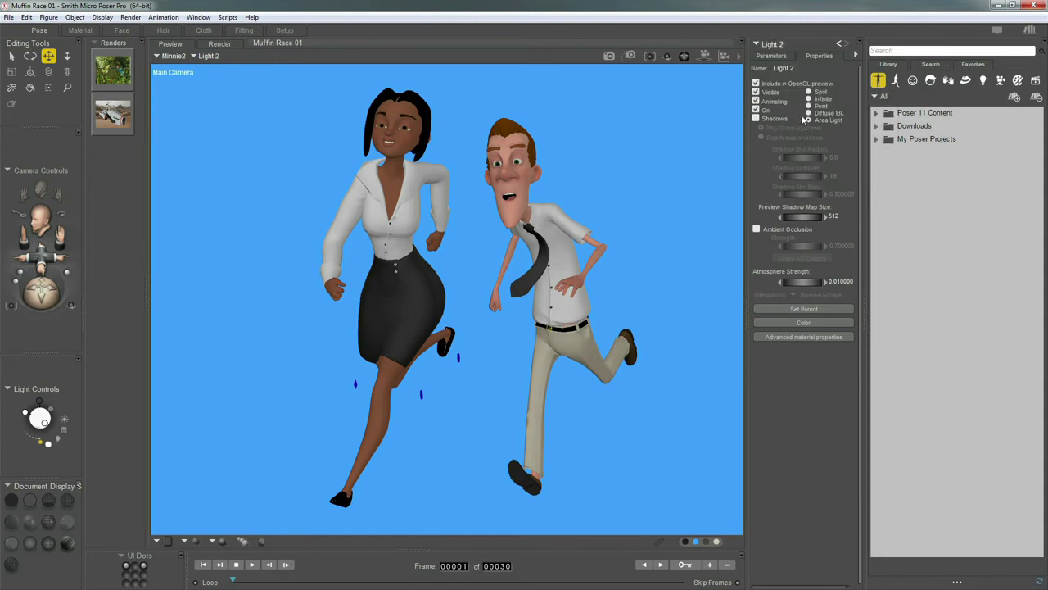
- Turn off shadows for Light 3
{"action": "left_click", "coordinate": [779, 48]}
{"action": "mouse_move", "coordinate": [782, 101]}
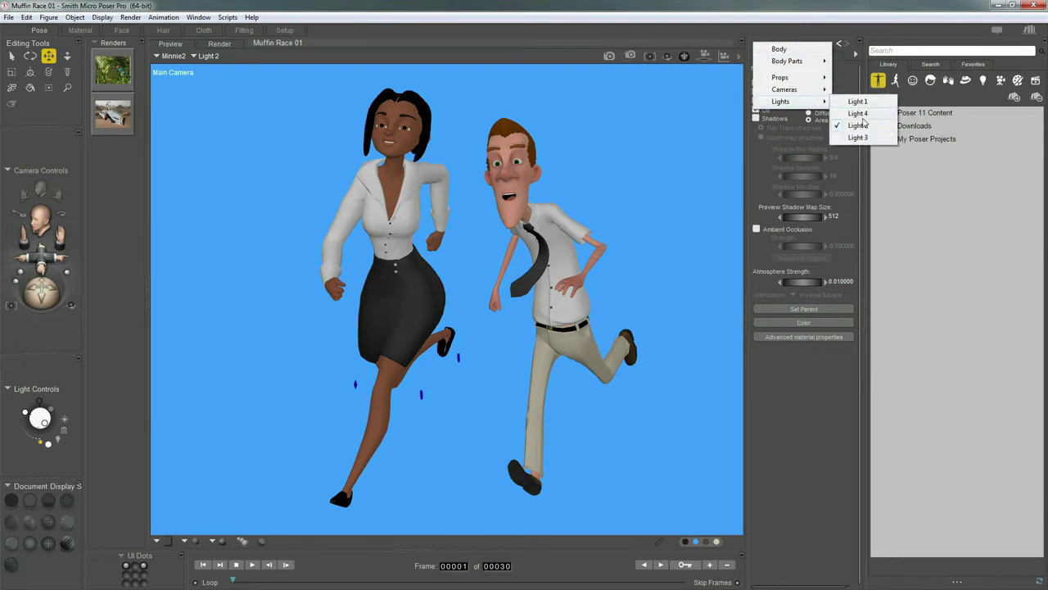
{"action": "left_click", "coordinate": [856, 127]}
{"action": "left_click", "coordinate": [757, 118]}
{"action": "left_click", "coordinate": [757, 119]}
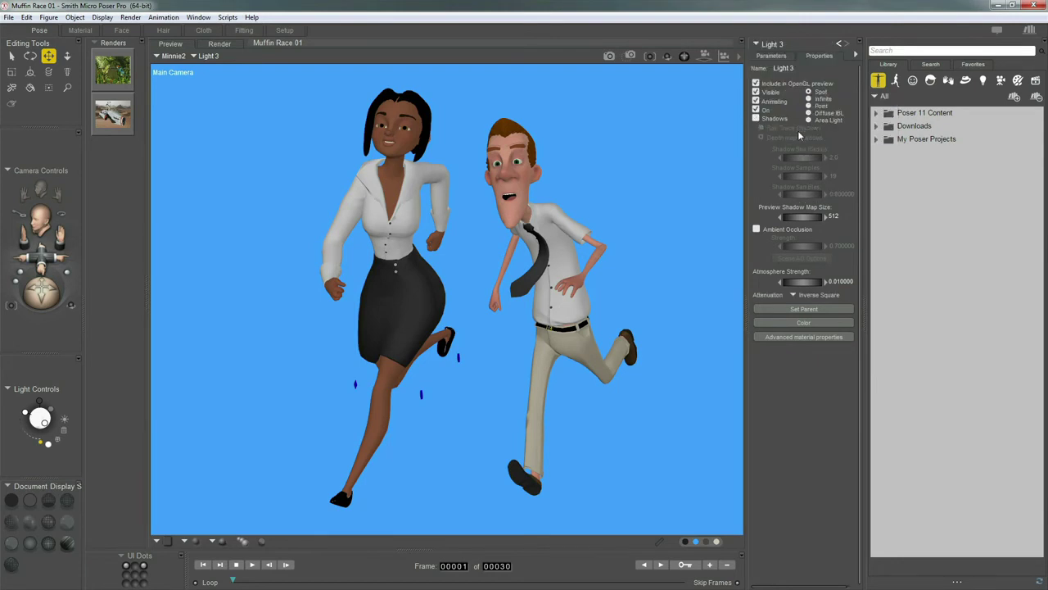
- Add a new light to the scene and set its type to Infinite
{"action": "left_click", "coordinate": [65, 421]}
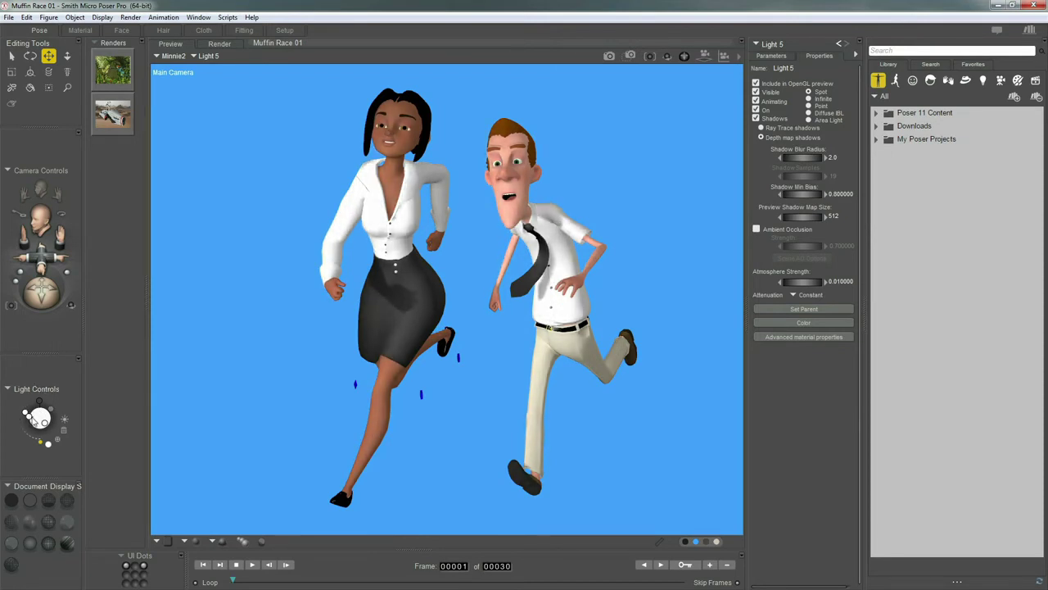
{"action": "left_click", "coordinate": [809, 99]}
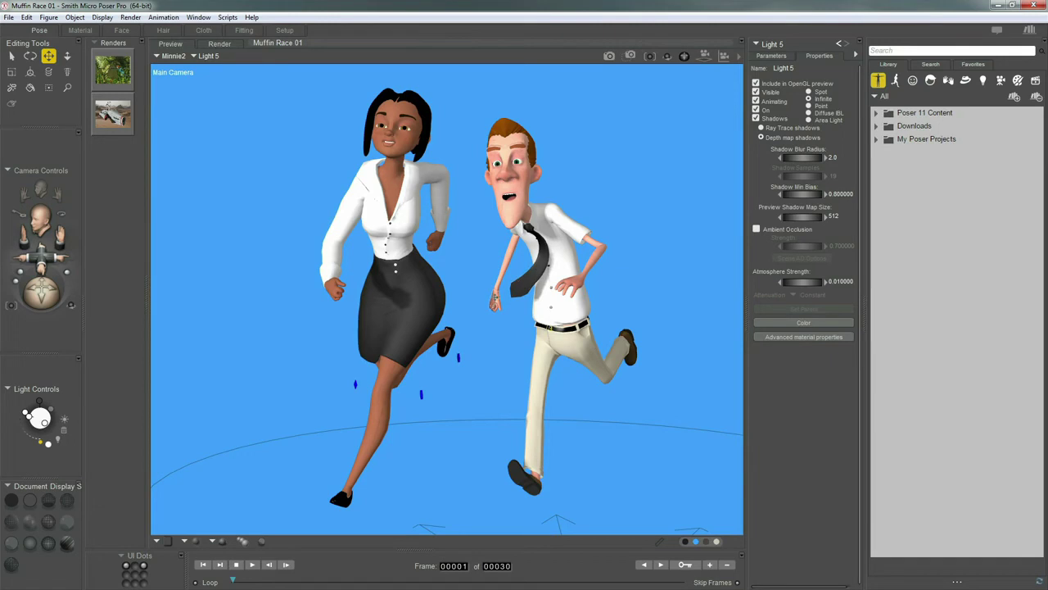
- Select Edgar's right hand and view the two running figures from around with Fly Around and camera rotation
{"action": "left_click", "coordinate": [495, 298]}
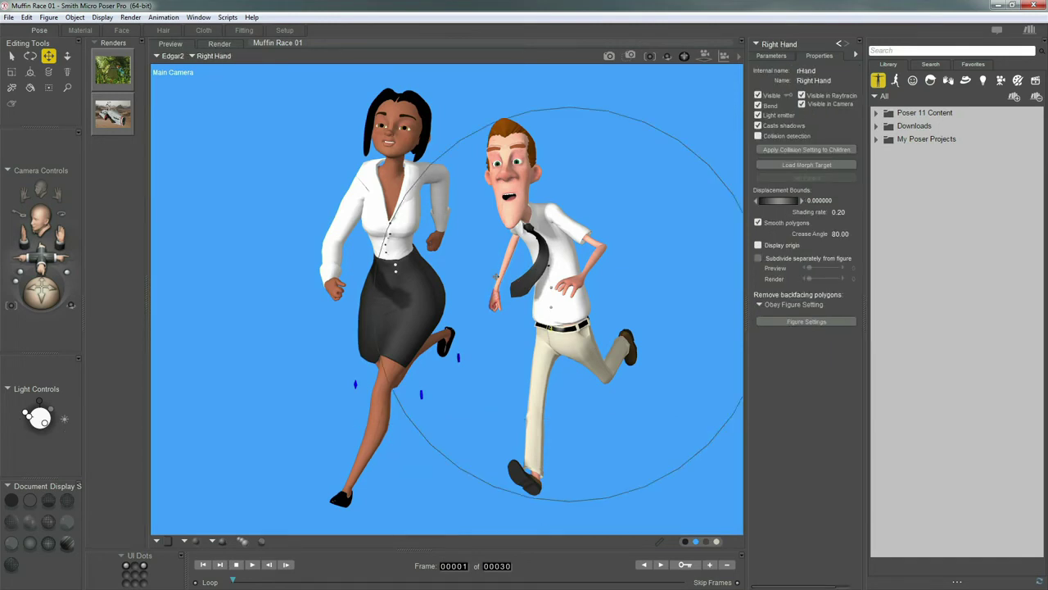
{"action": "key", "text": "ctrl+l"}
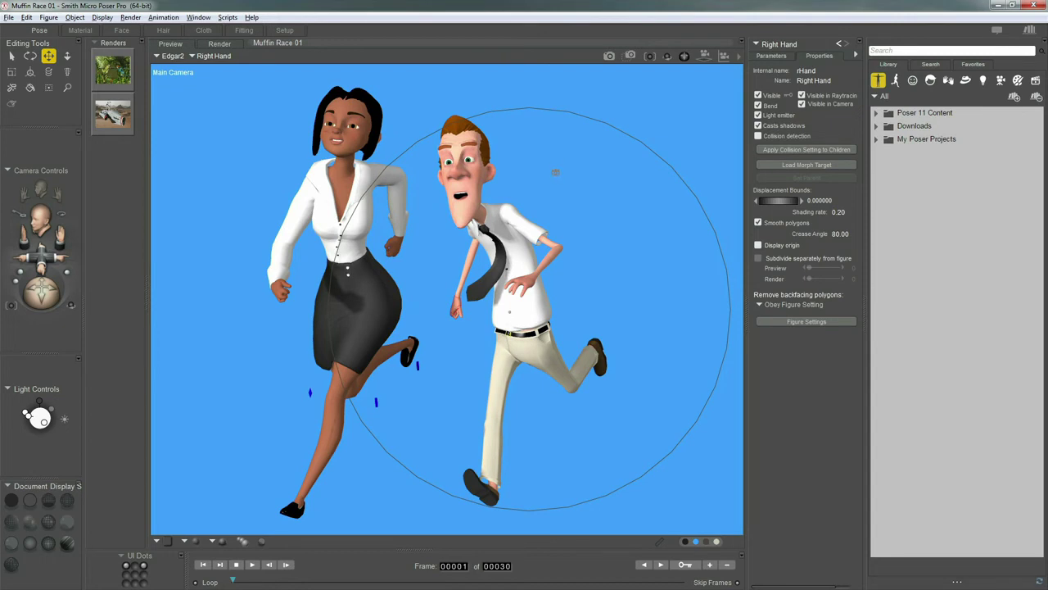
{"action": "left_click_drag", "start_coordinate": [559, 180], "coordinate": [554, 158]}
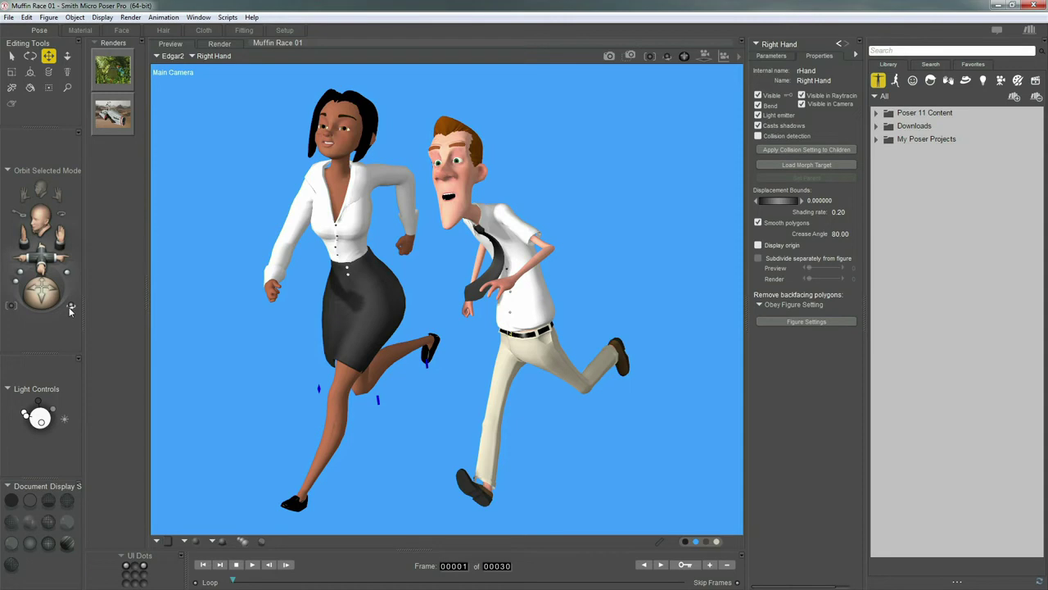
{"action": "left_click", "coordinate": [650, 57]}
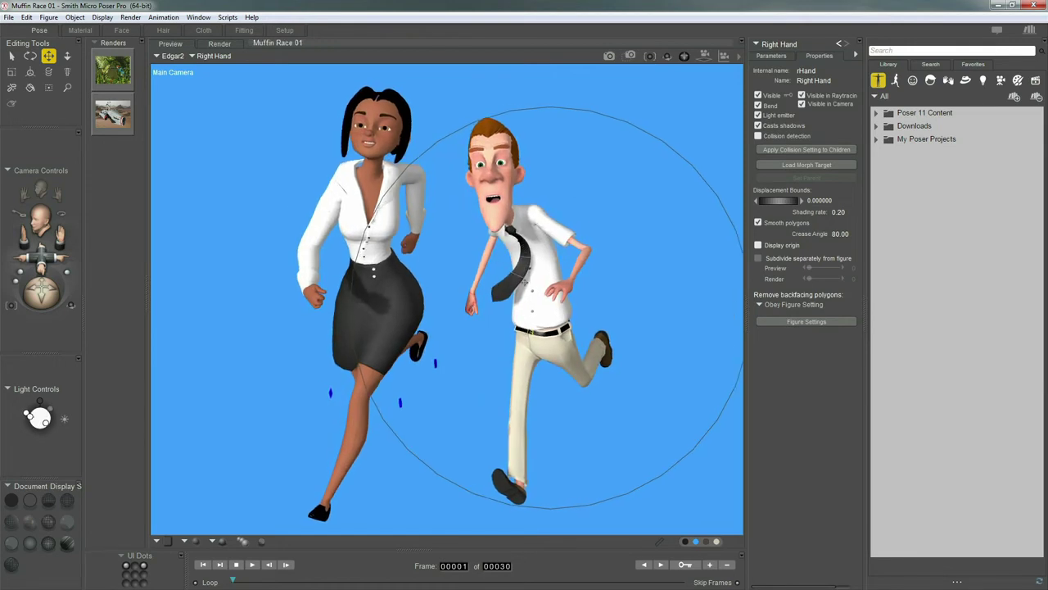
- Select Edgar's tie, frame it in the Main Camera, and undo the framing
{"action": "key", "text": "o"}
{"action": "left_click", "coordinate": [500, 300]}
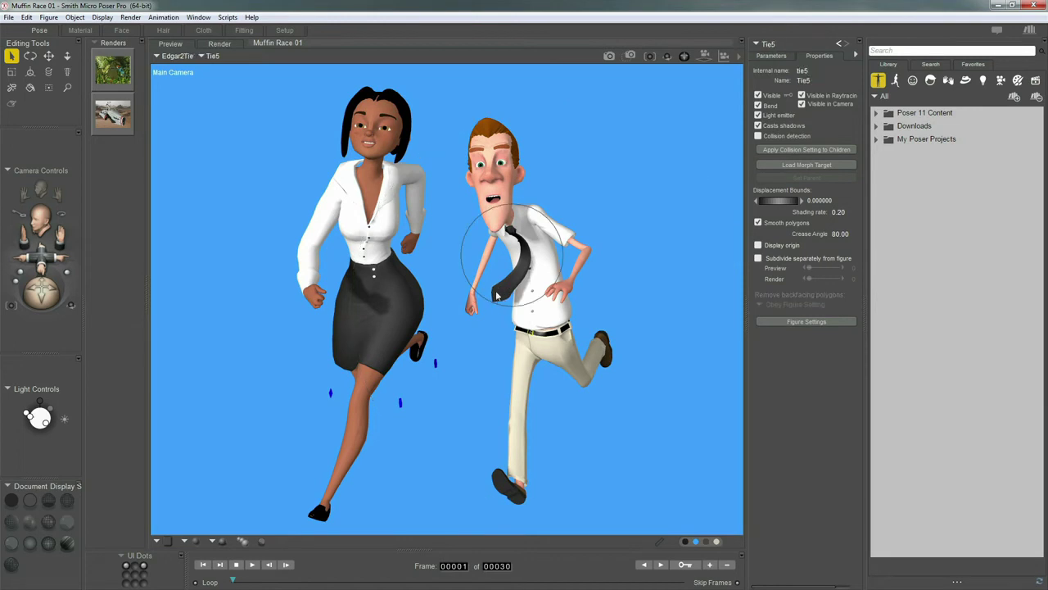
{"action": "left_click_drag", "start_coordinate": [504, 297], "coordinate": [508, 283]}
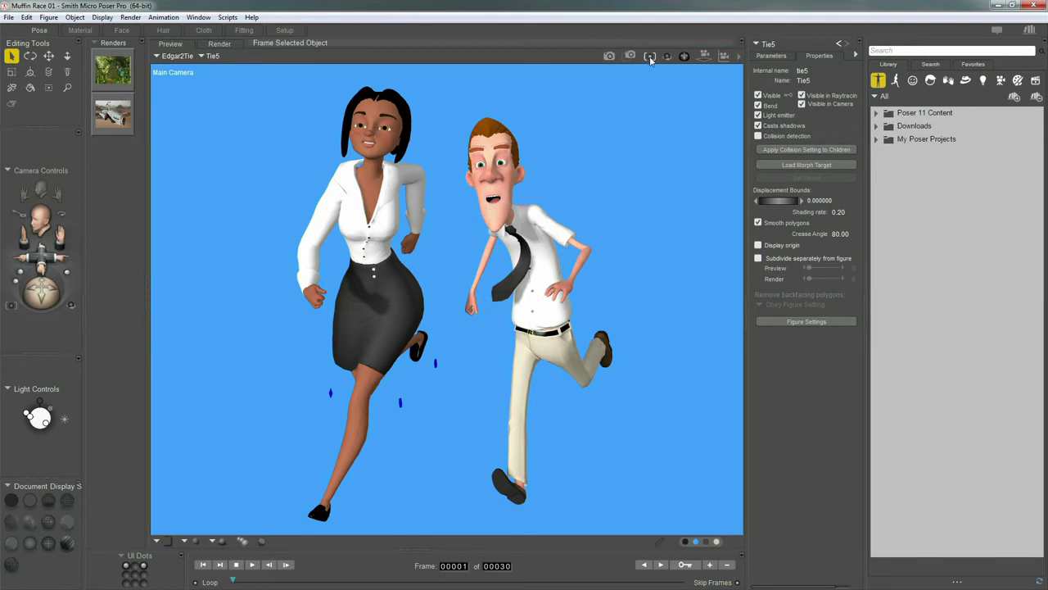
{"action": "left_click", "coordinate": [650, 57]}
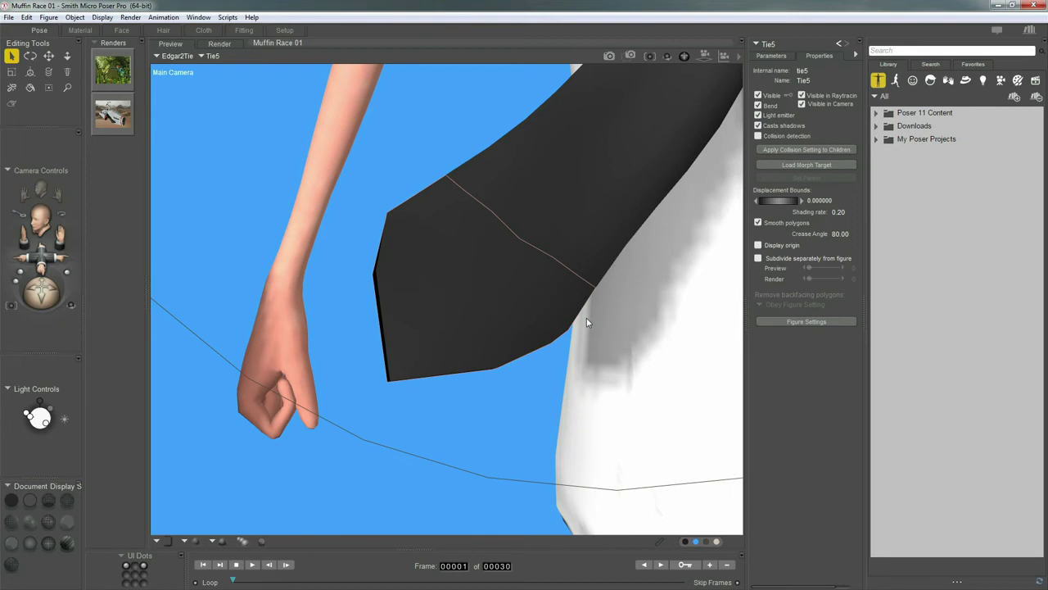
{"action": "key", "text": "ctrl+z"}
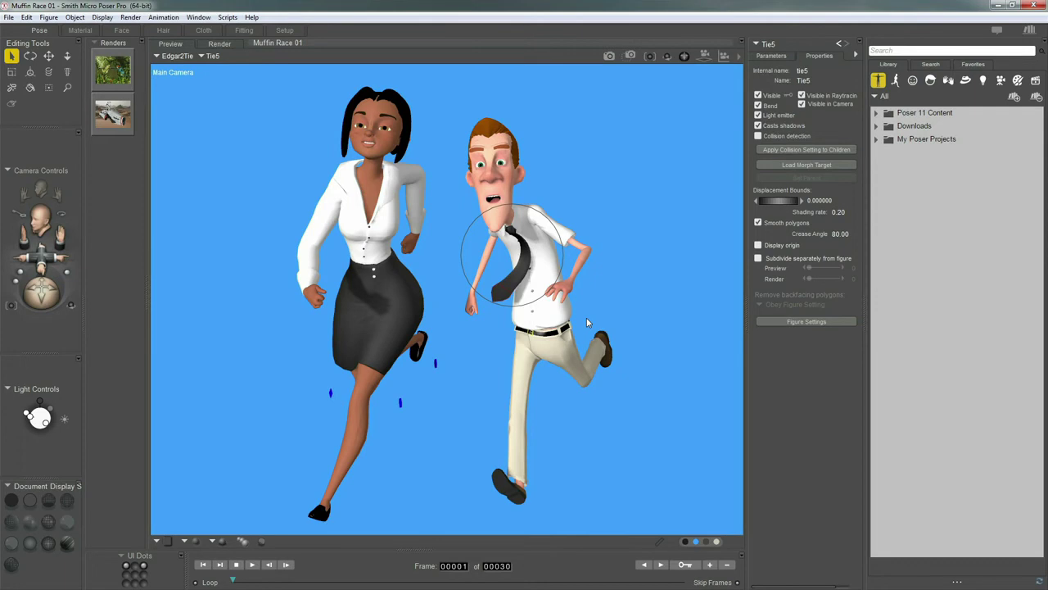
- Frame Edgar's head in the Main Camera and orbit the view around it using Orbit Selected Mode
{"action": "left_click", "coordinate": [497, 175]}
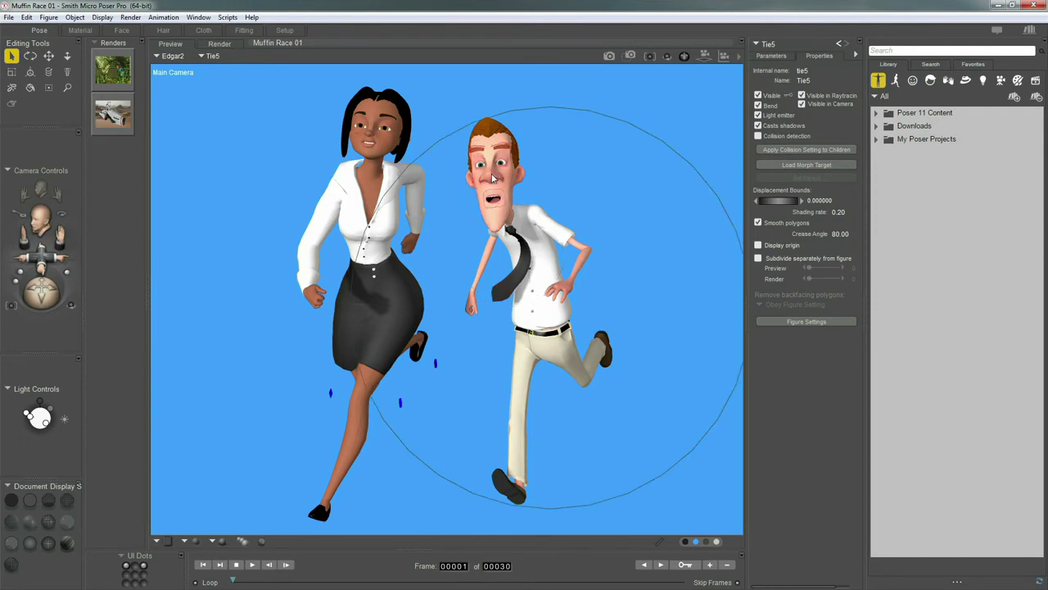
{"action": "left_click", "coordinate": [651, 58]}
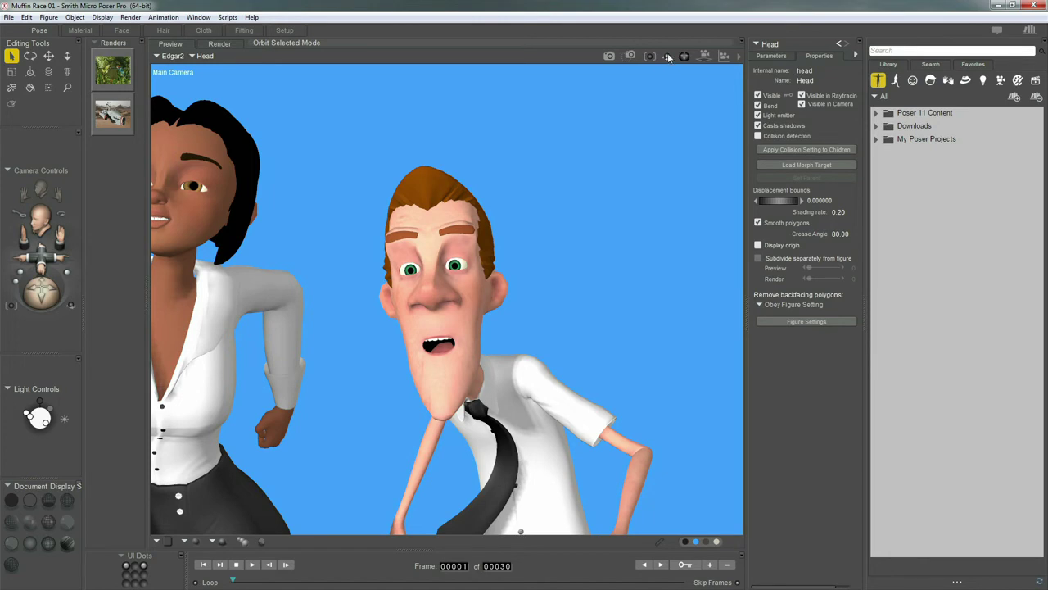
{"action": "left_click", "coordinate": [668, 59]}
{"action": "left_click", "coordinate": [668, 59]}
{"action": "left_click_drag", "start_coordinate": [684, 59], "coordinate": [624, 78]}
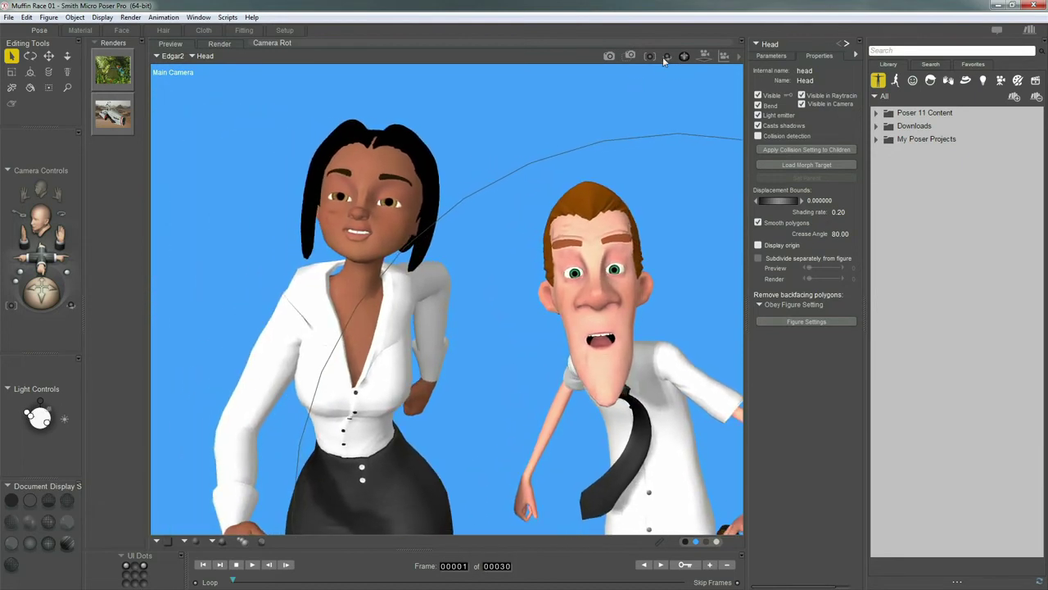
- Select Minnie's head, switch to the Aux Camera, and view her hand through the Right Hand Camera
{"action": "left_click", "coordinate": [373, 226]}
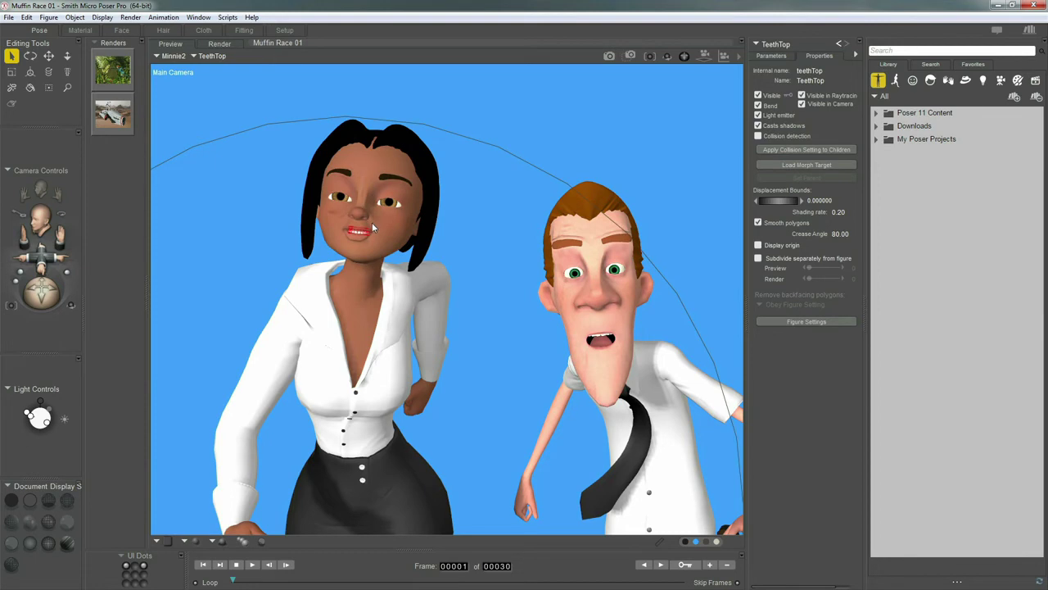
{"action": "left_click", "coordinate": [369, 223]}
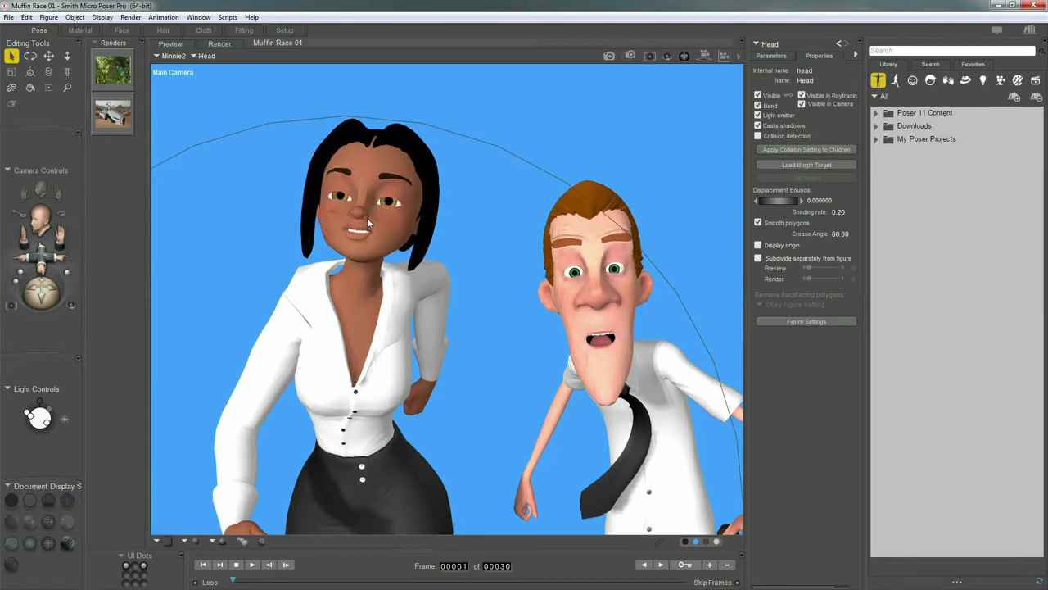
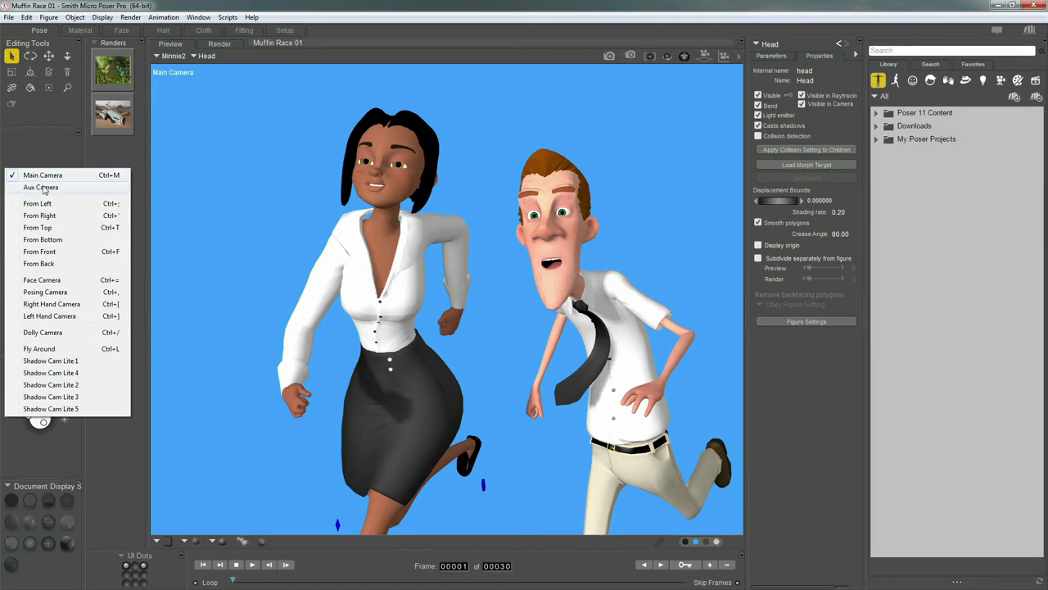
{"action": "left_click", "coordinate": [43, 191]}
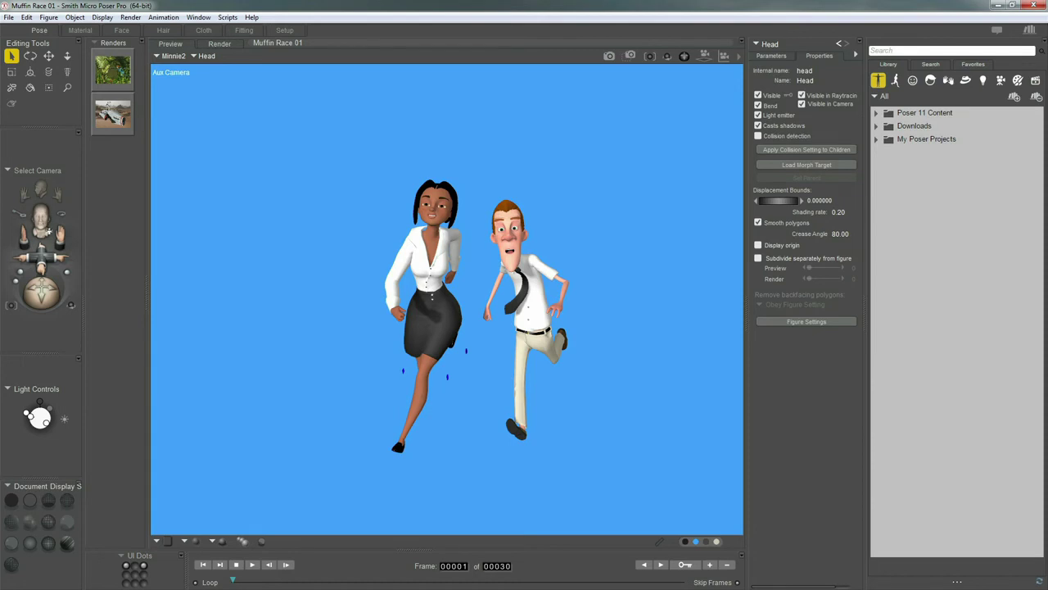
{"action": "left_click", "coordinate": [49, 231]}
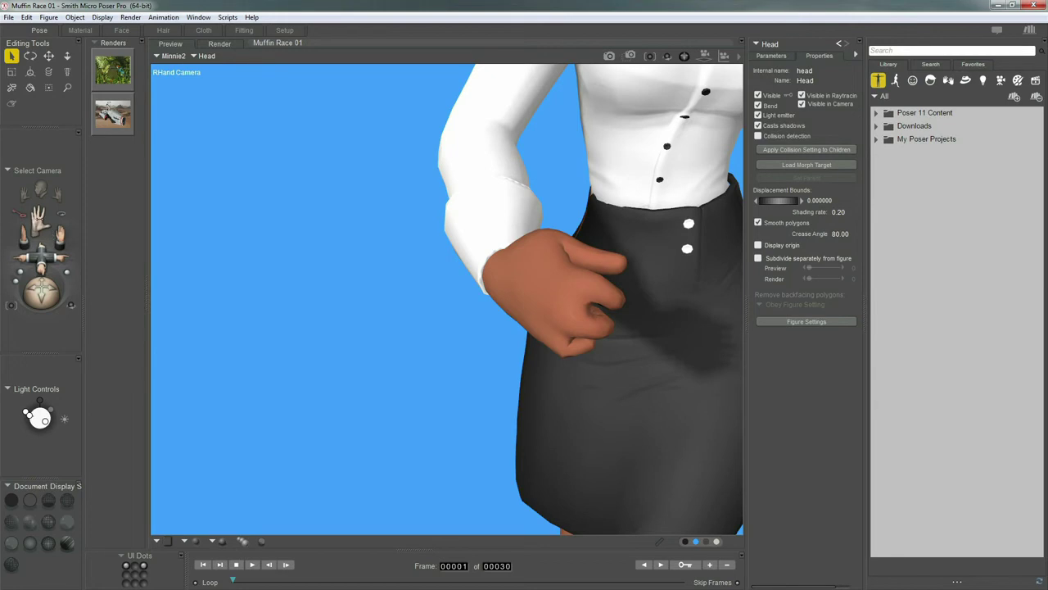
- Cycle the view from the Right Hand Camera through the Posing and Right Cameras to the Front Camera
{"action": "left_click", "coordinate": [39, 220]}
{"action": "left_click", "coordinate": [39, 221]}
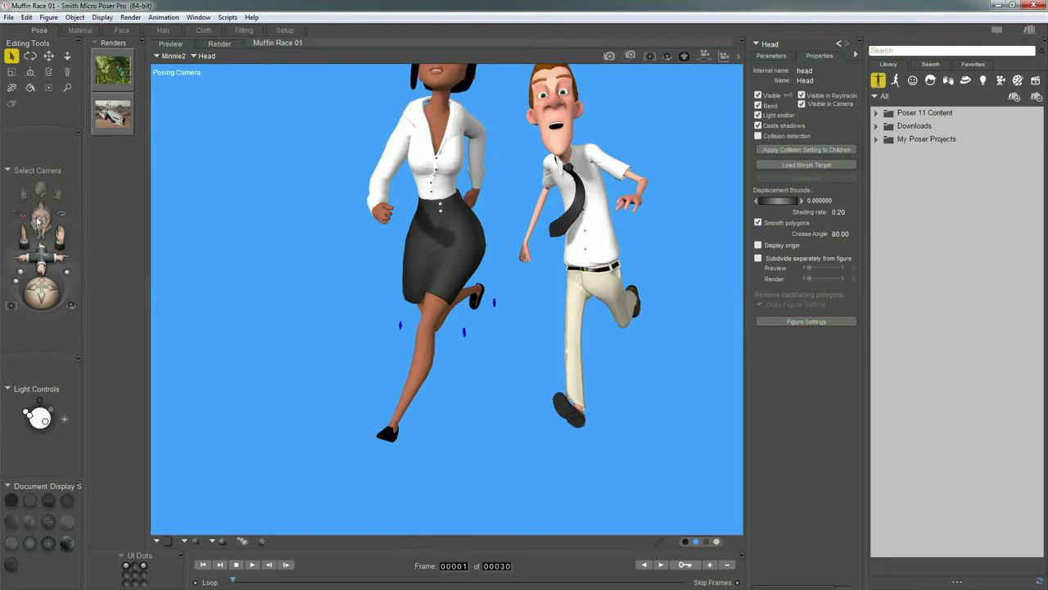
{"action": "left_click", "coordinate": [38, 221]}
{"action": "left_click", "coordinate": [37, 221]}
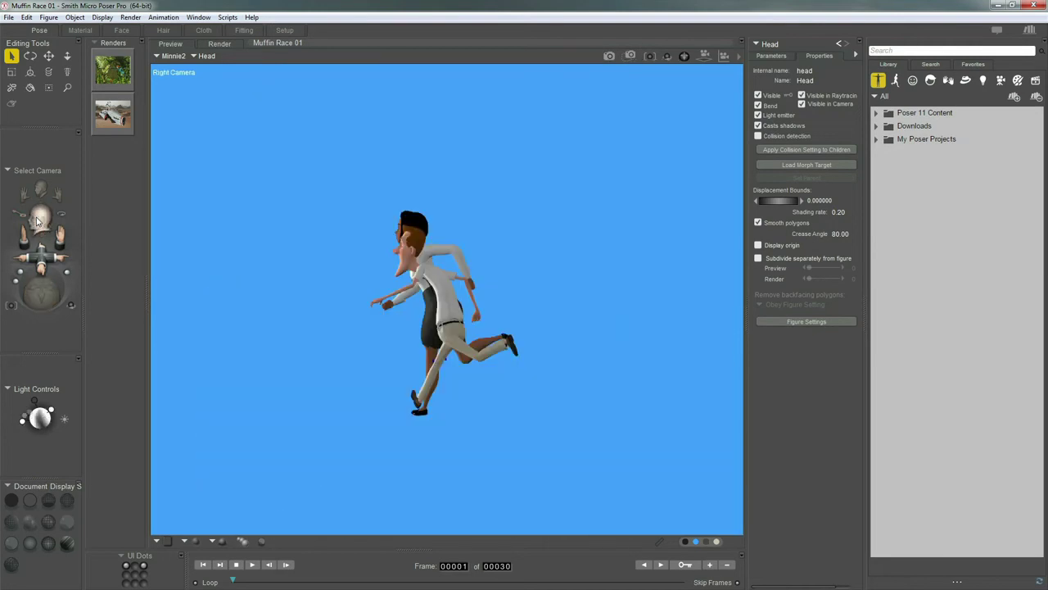
{"action": "left_click", "coordinate": [37, 221]}
{"action": "left_click", "coordinate": [37, 221]}
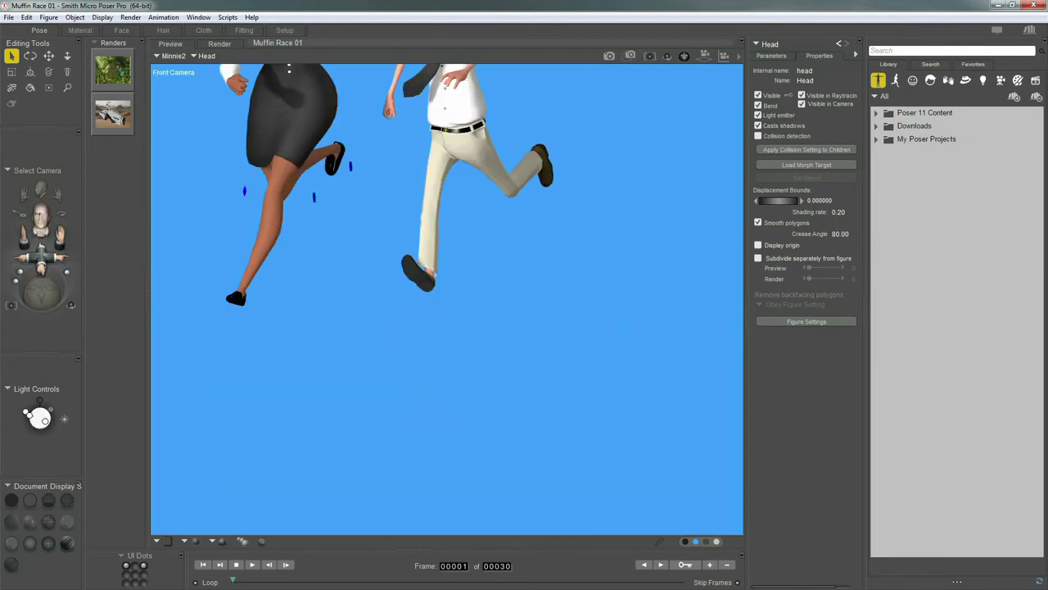
- View both figures through the Aux Camera and return to the Main Camera
{"action": "left_click", "coordinate": [36, 174]}
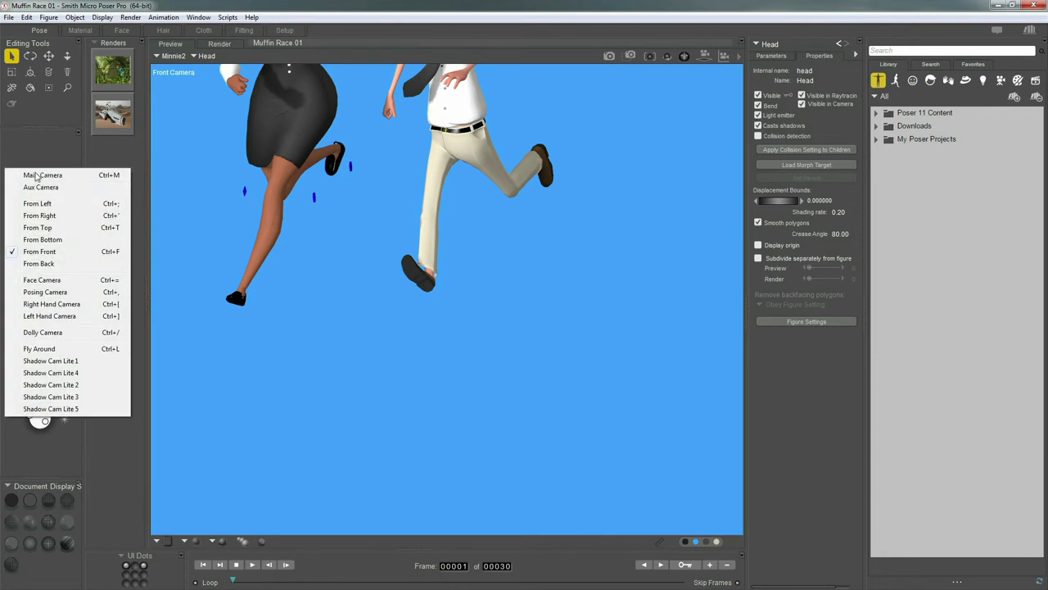
{"action": "left_click", "coordinate": [42, 186]}
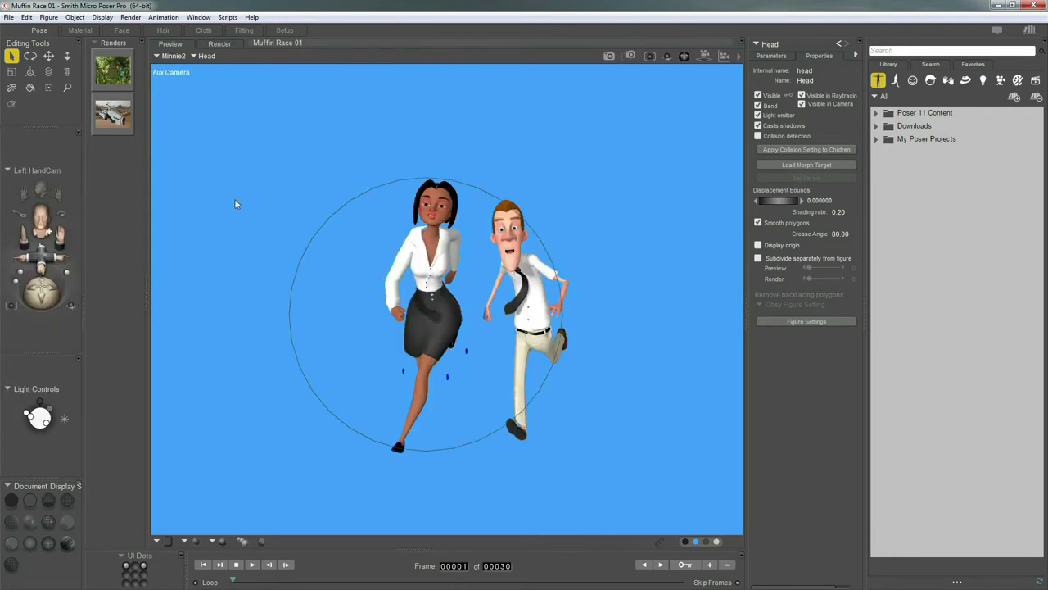
{"action": "key", "text": "ctrl+m"}
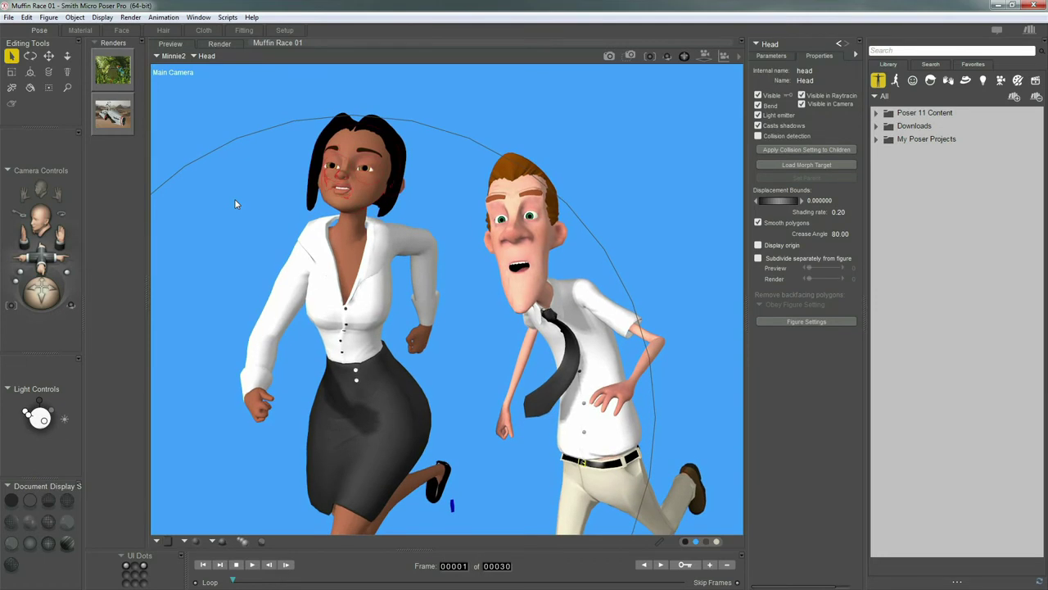
- In the Aux Camera, rotate Edgar's left shoulder to raise his arm away from his body, and return to the Main Camera
{"action": "left_click", "coordinate": [32, 175]}
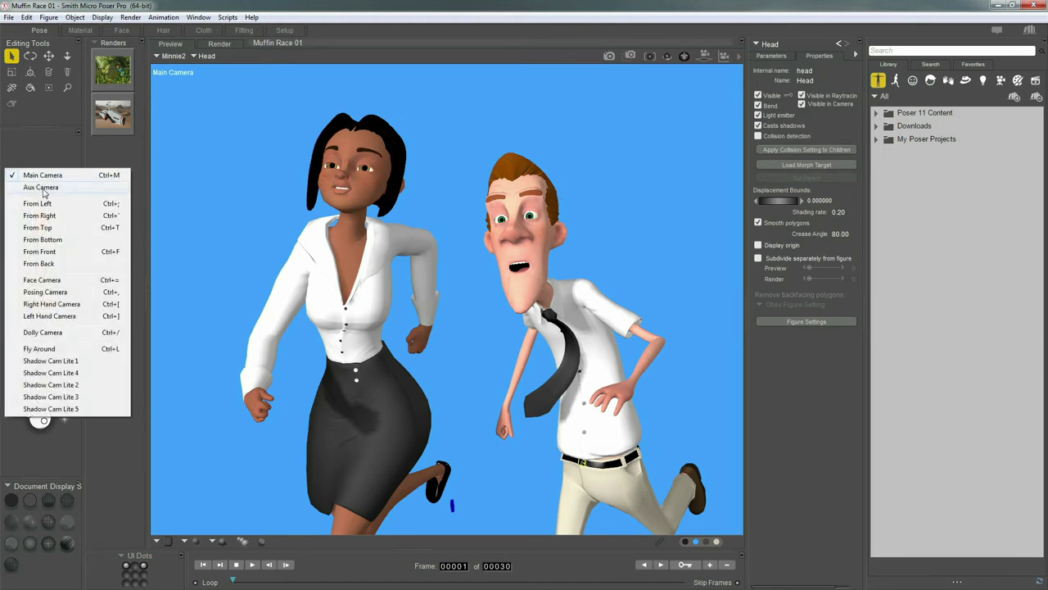
{"action": "left_click", "coordinate": [41, 188]}
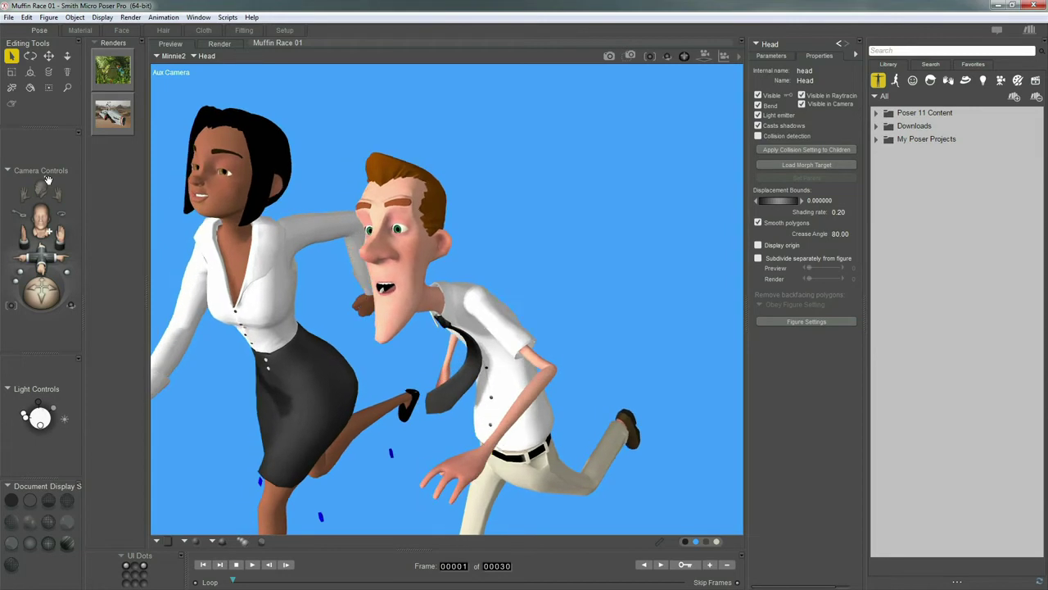
{"action": "key", "text": "r"}
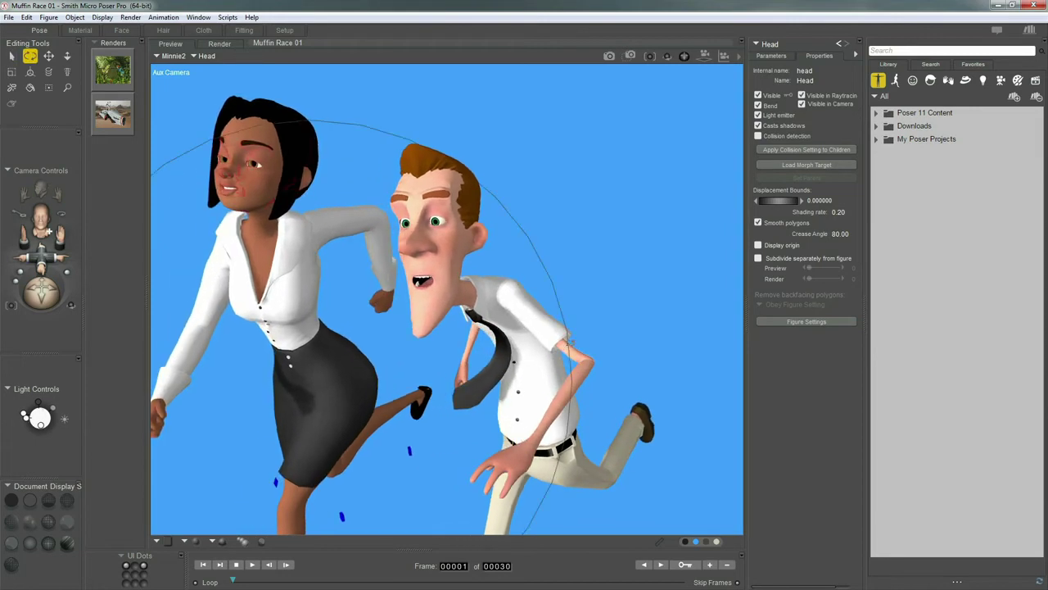
{"action": "left_click_drag", "start_coordinate": [555, 319], "coordinate": [557, 267]}
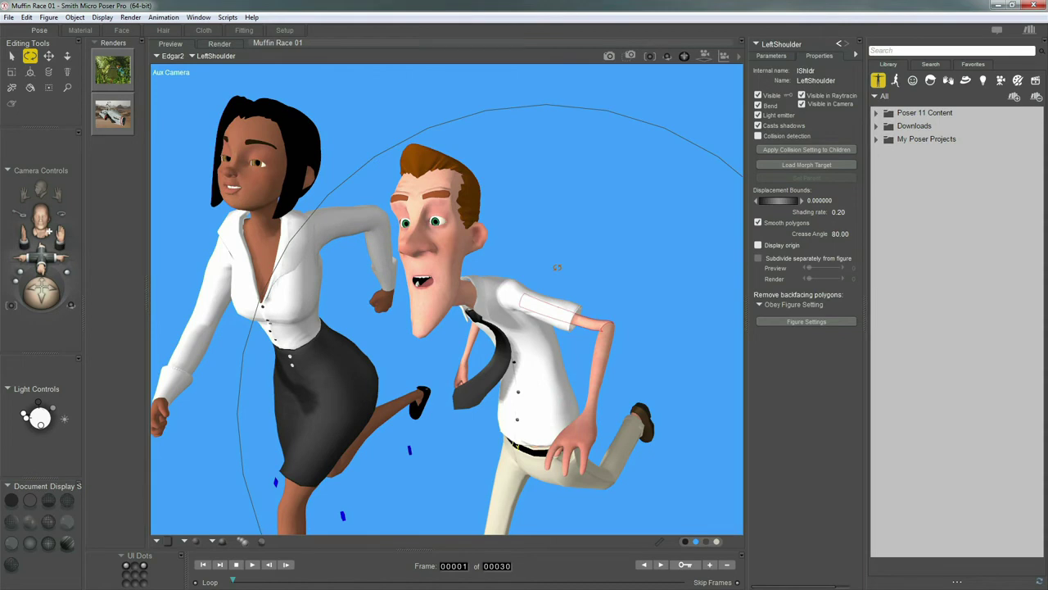
{"action": "key", "text": "ctrl+m"}
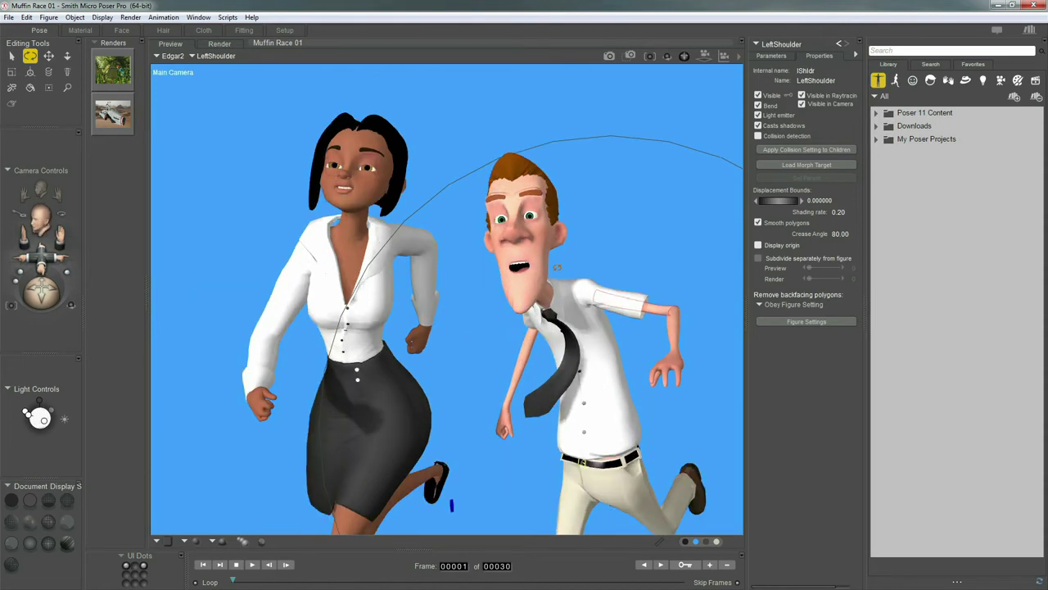
- View the two running figures from the side with the Left Camera and zoom in on them
{"action": "left_click", "coordinate": [21, 169]}
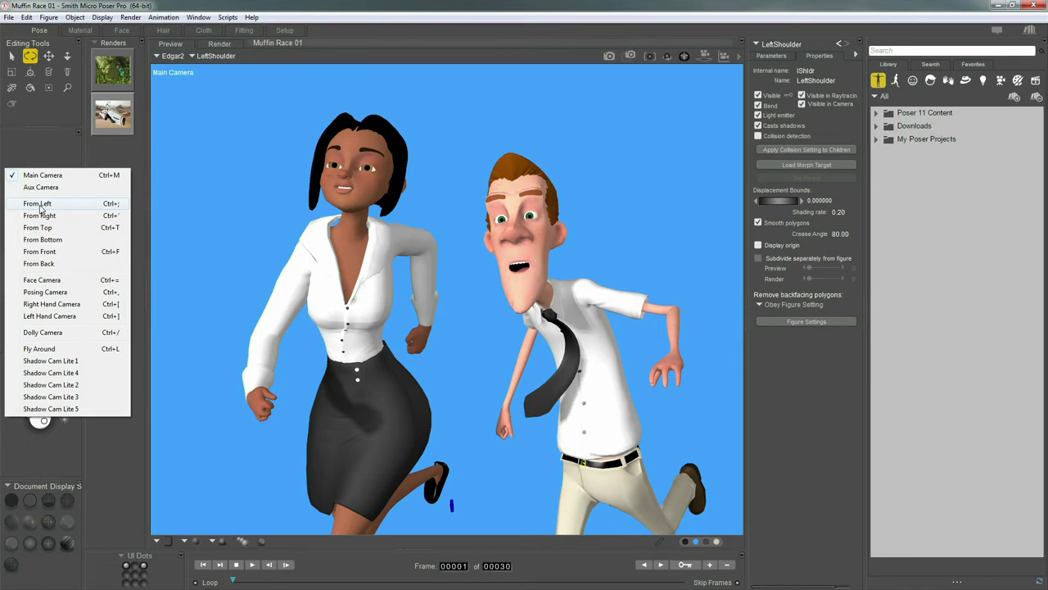
{"action": "left_click", "coordinate": [39, 207]}
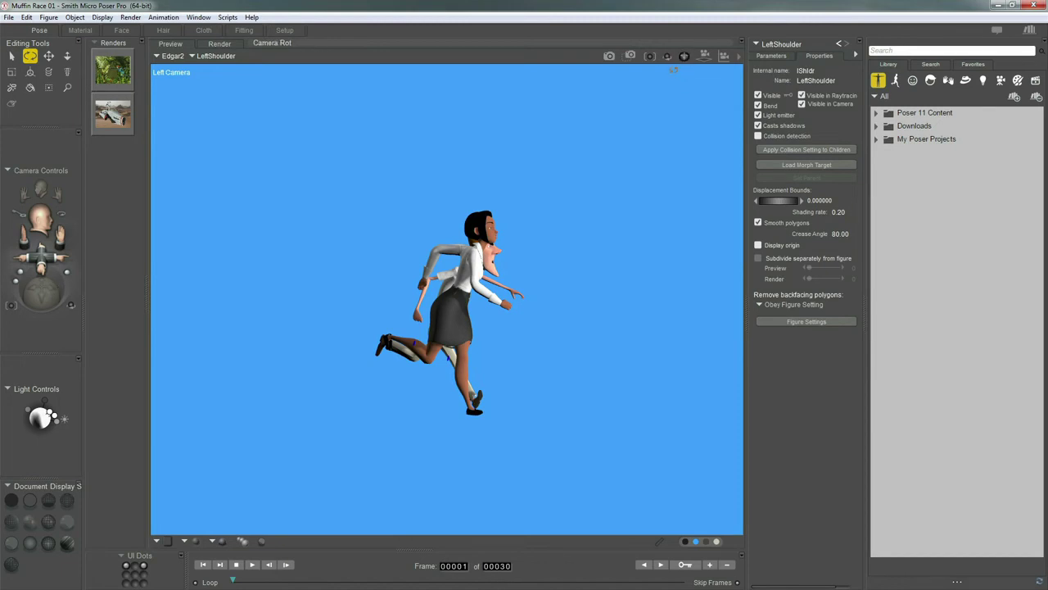
{"action": "mouse_move", "coordinate": [706, 59]}
{"action": "left_mouse_down"}
{"action": "mouse_move", "coordinate": [702, 100]}
{"action": "mouse_move", "coordinate": [703, 63]}
{"action": "mouse_move", "coordinate": [717, 86]}
{"action": "mouse_move", "coordinate": [710, 31]}
{"action": "mouse_move", "coordinate": [710, 79]}
{"action": "mouse_move", "coordinate": [611, 85]}
{"action": "mouse_move", "coordinate": [727, 47]}
{"action": "mouse_move", "coordinate": [701, 64]}
{"action": "left_mouse_up"}
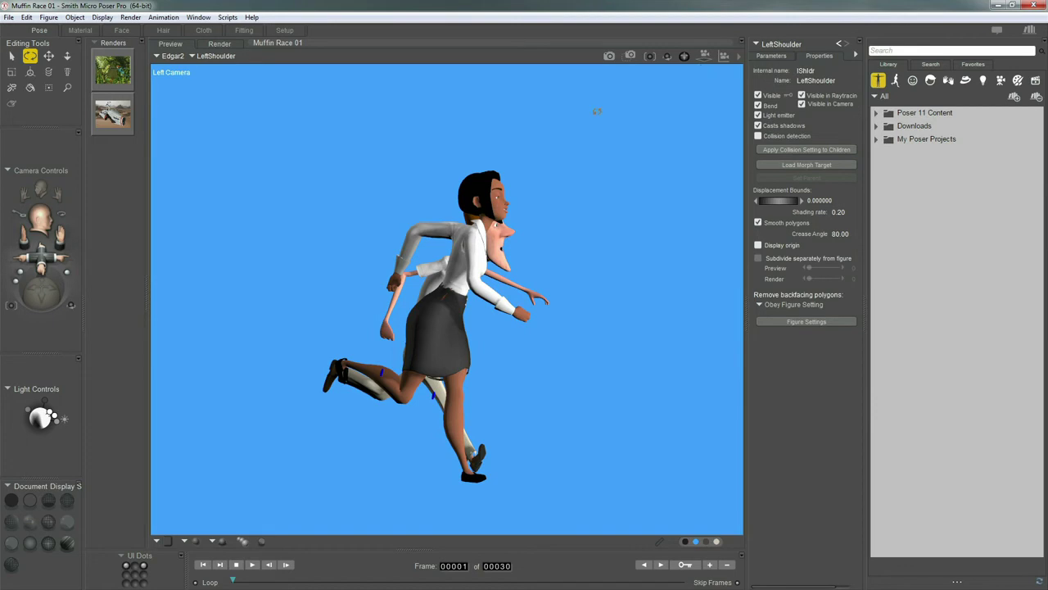
- In the Top Camera, move Edgar's whole body back and away from Minnie, and return to the Main Camera
{"action": "left_click", "coordinate": [46, 170]}
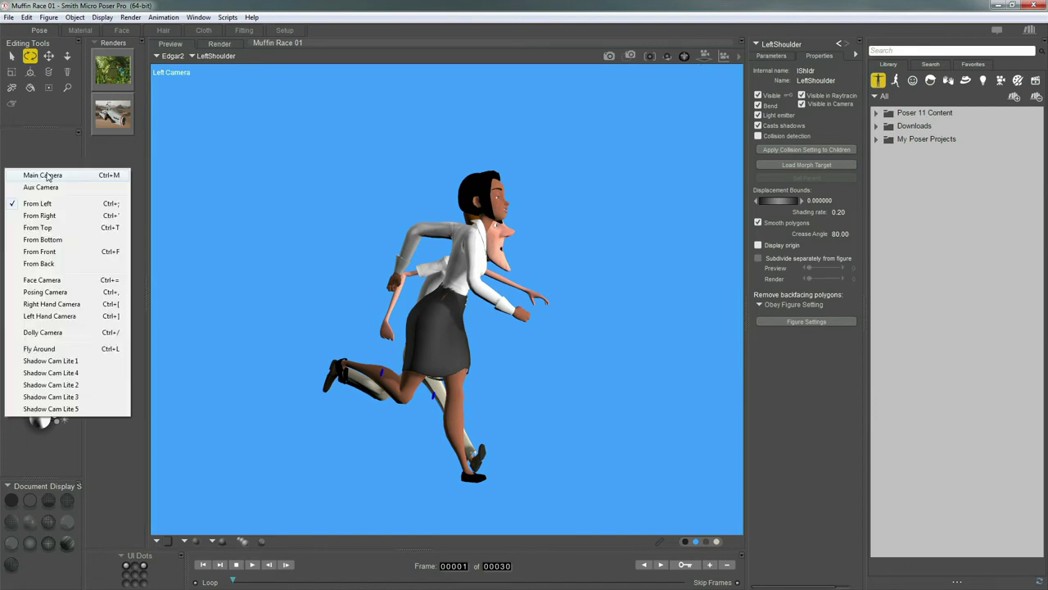
{"action": "left_click", "coordinate": [41, 227]}
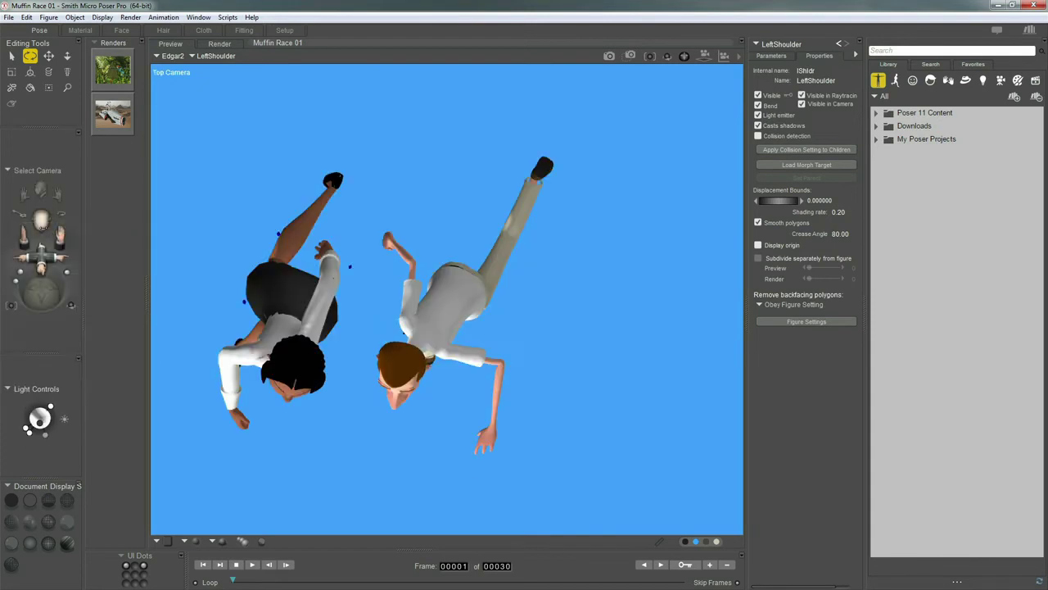
{"action": "left_click_drag", "start_coordinate": [711, 65], "coordinate": [659, 211]}
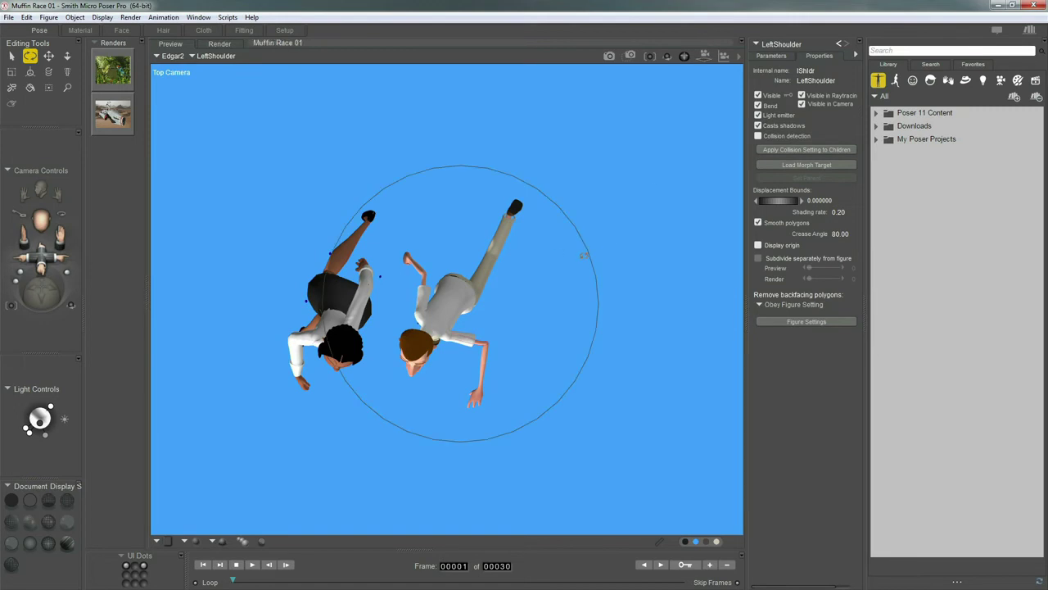
{"action": "left_click", "coordinate": [217, 56]}
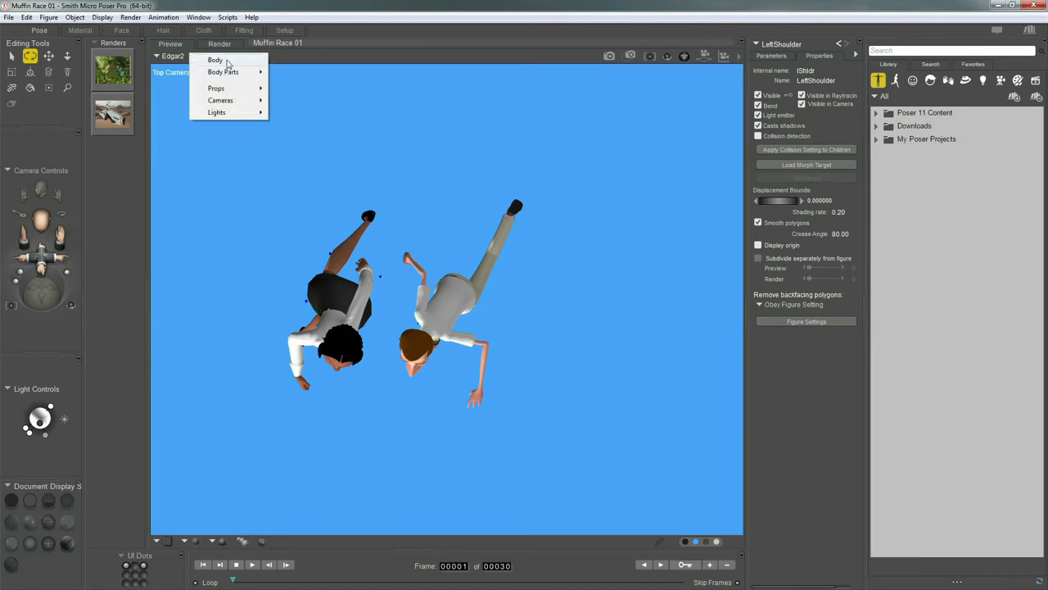
{"action": "left_click", "coordinate": [217, 61]}
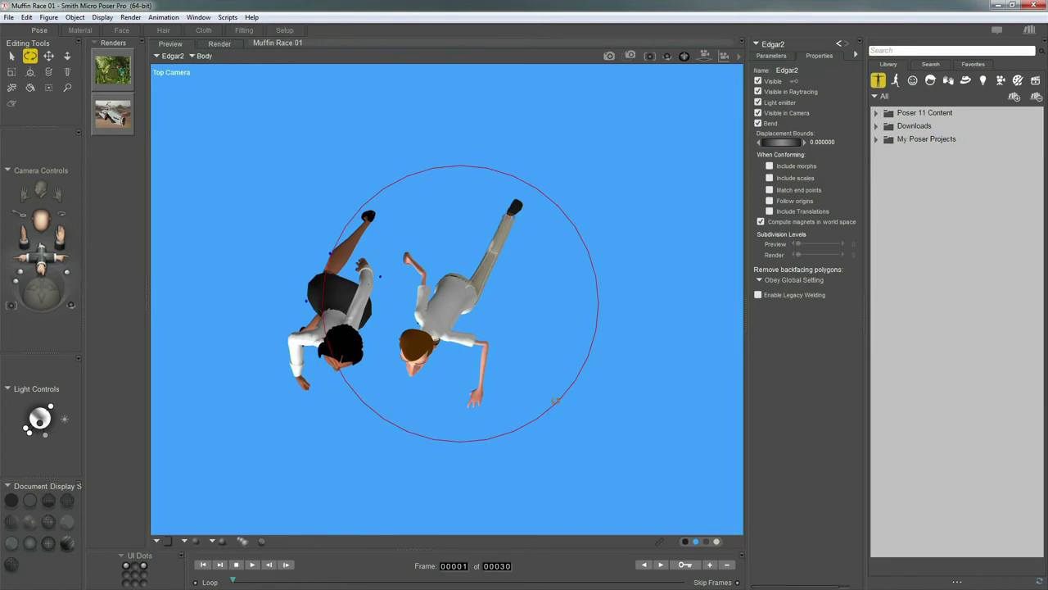
{"action": "key", "text": "t"}
{"action": "left_click_drag", "start_coordinate": [555, 400], "coordinate": [586, 351]}
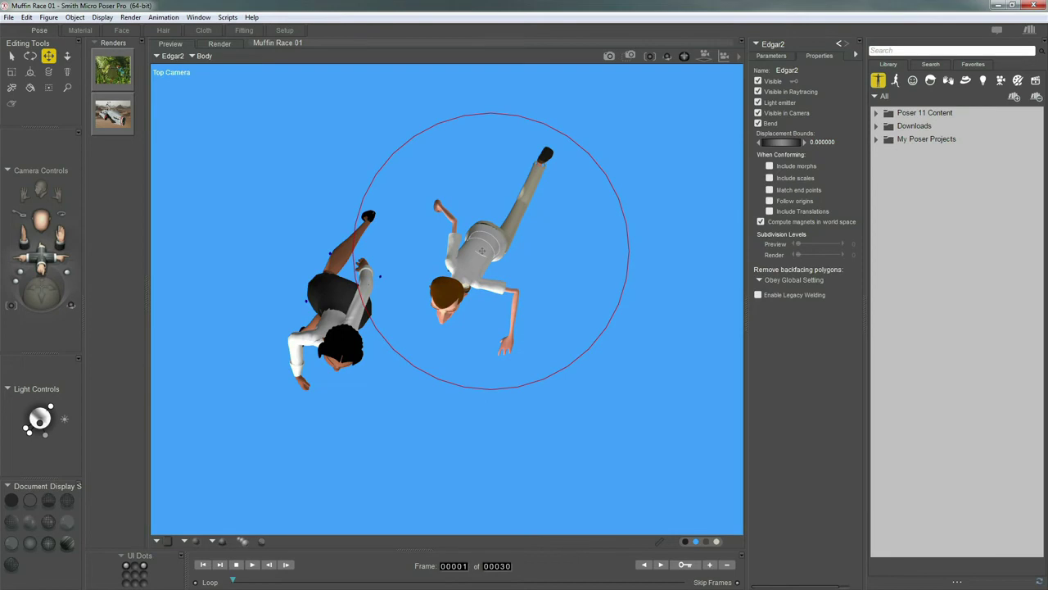
{"action": "key", "text": "ctrl+m"}
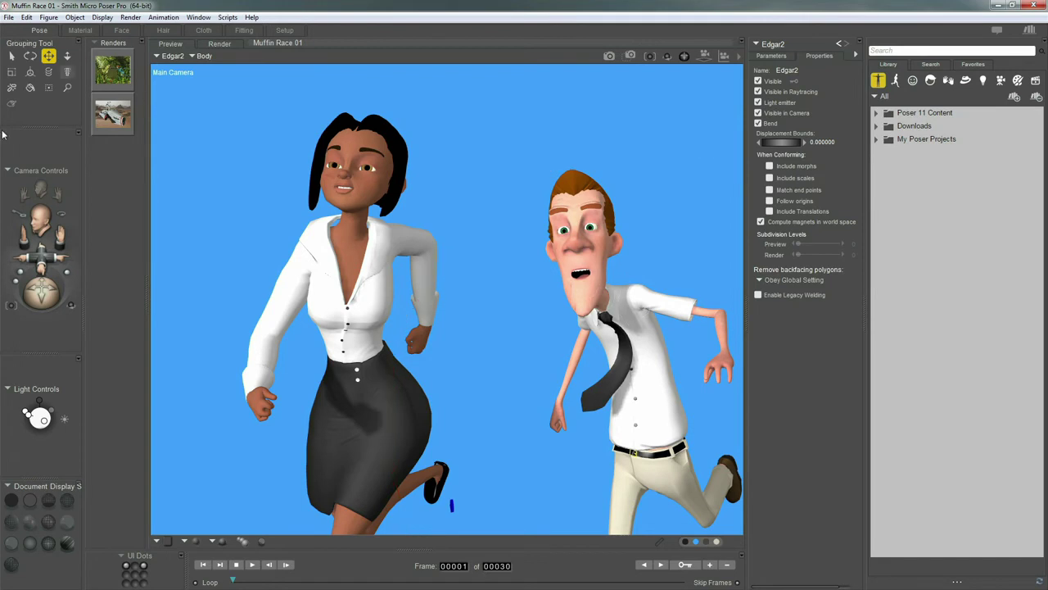
- View Edgar's face through the Face Camera, and make Minnie2 the active figure to view her face
{"action": "left_click", "coordinate": [28, 175]}
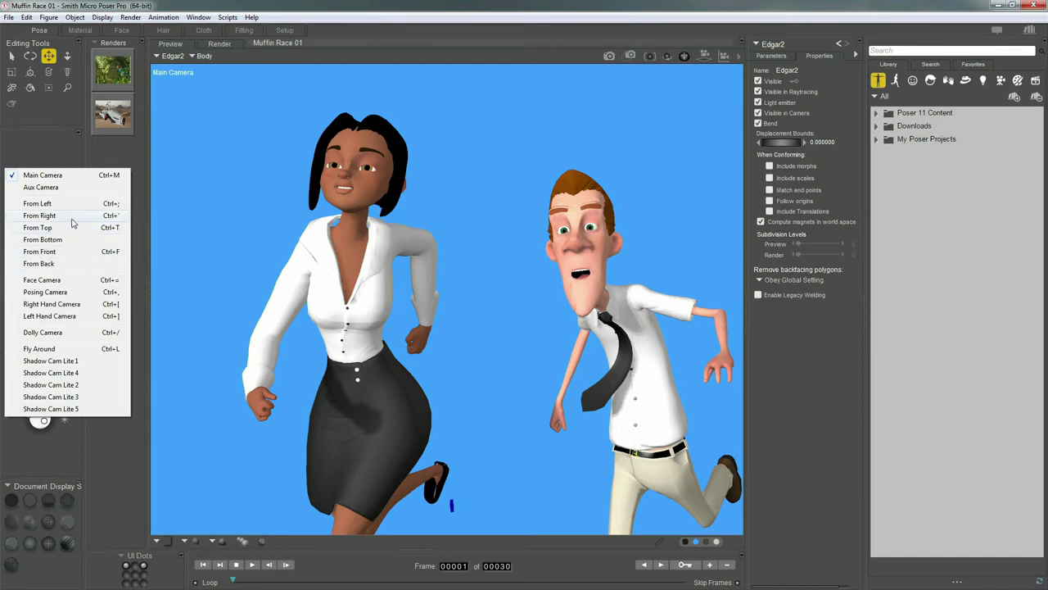
{"action": "left_click", "coordinate": [41, 280]}
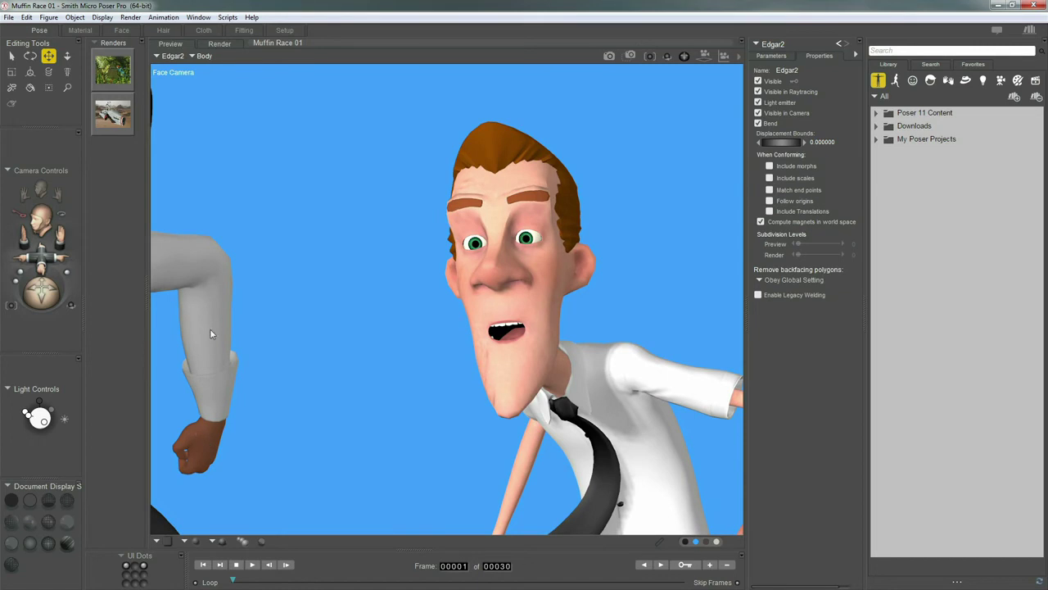
{"action": "left_click", "coordinate": [172, 56]}
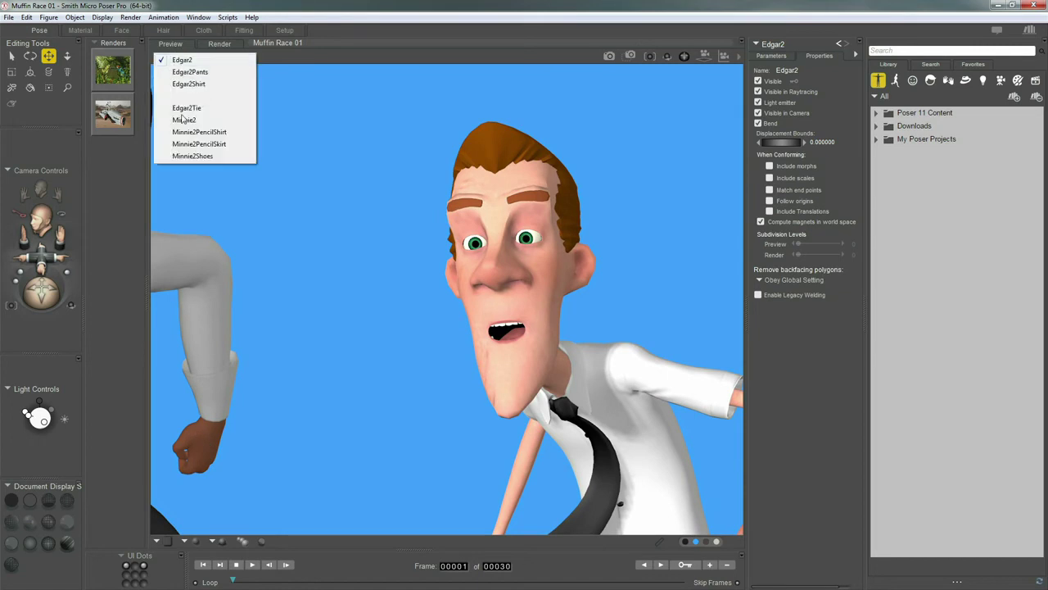
{"action": "left_click", "coordinate": [185, 120]}
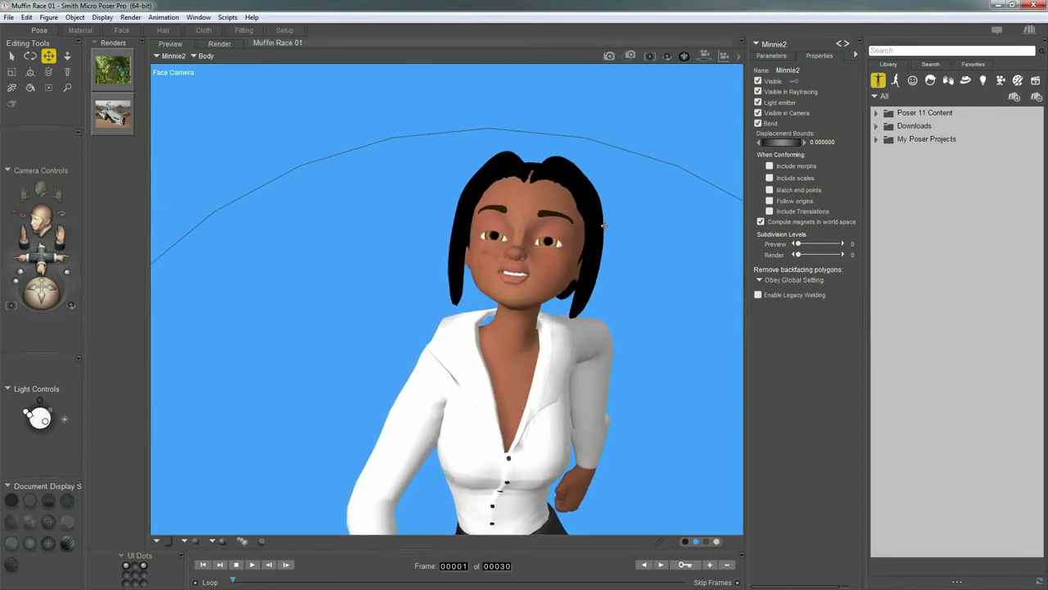
- Nudge Minnie's whole body along the X axis with its xTran parameter, and undo the last nudge
{"action": "left_click", "coordinate": [772, 56]}
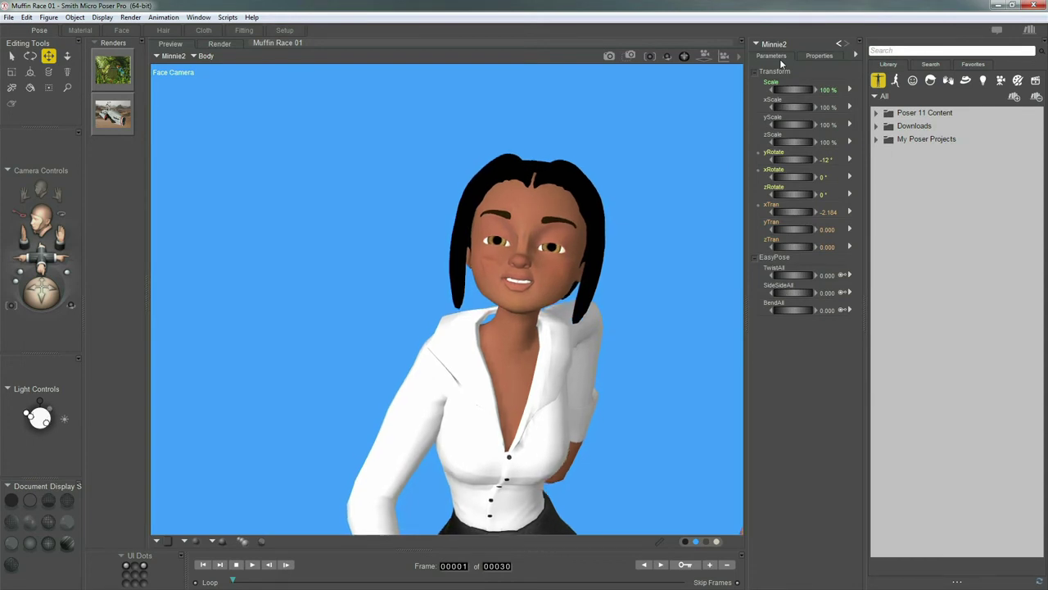
{"action": "left_click_drag", "start_coordinate": [797, 211], "coordinate": [788, 216]}
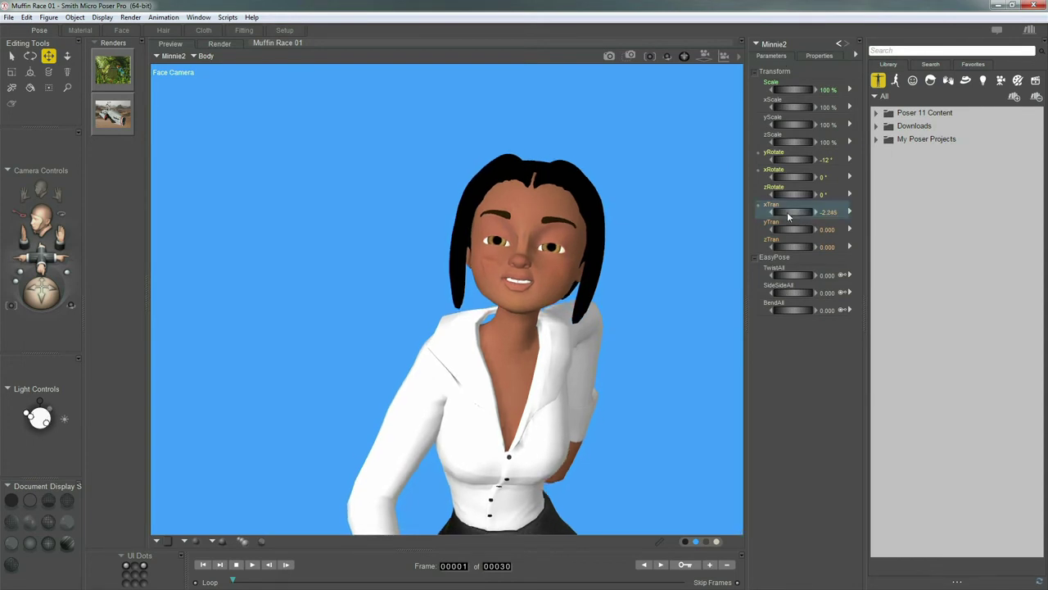
{"action": "key", "text": "ctrl+z"}
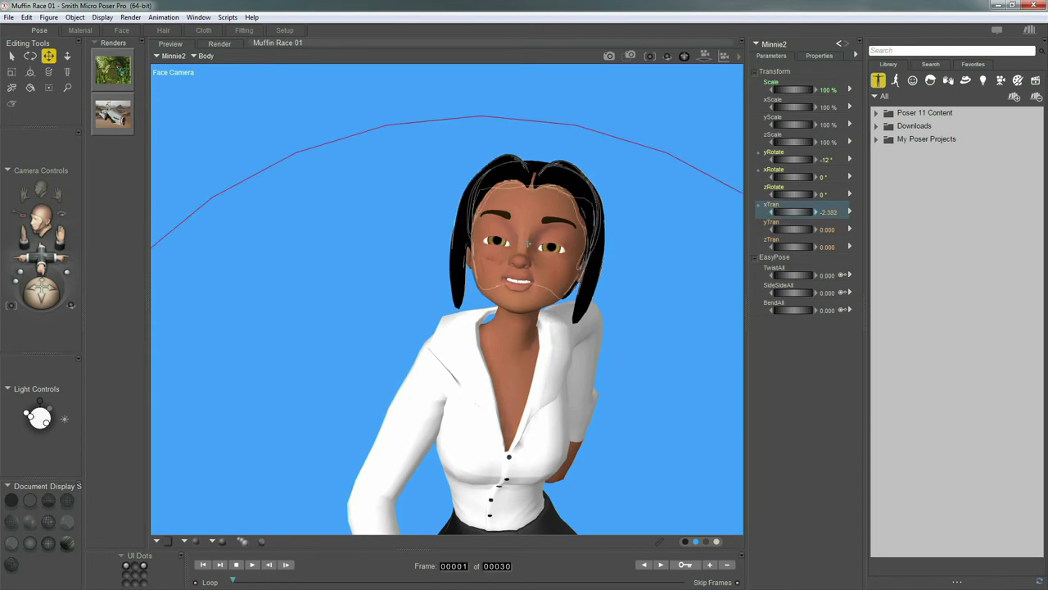
- Select Minnie's head, try shifting it sideways to an xTran of about -1.101, and undo the shift
{"action": "left_click", "coordinate": [527, 249]}
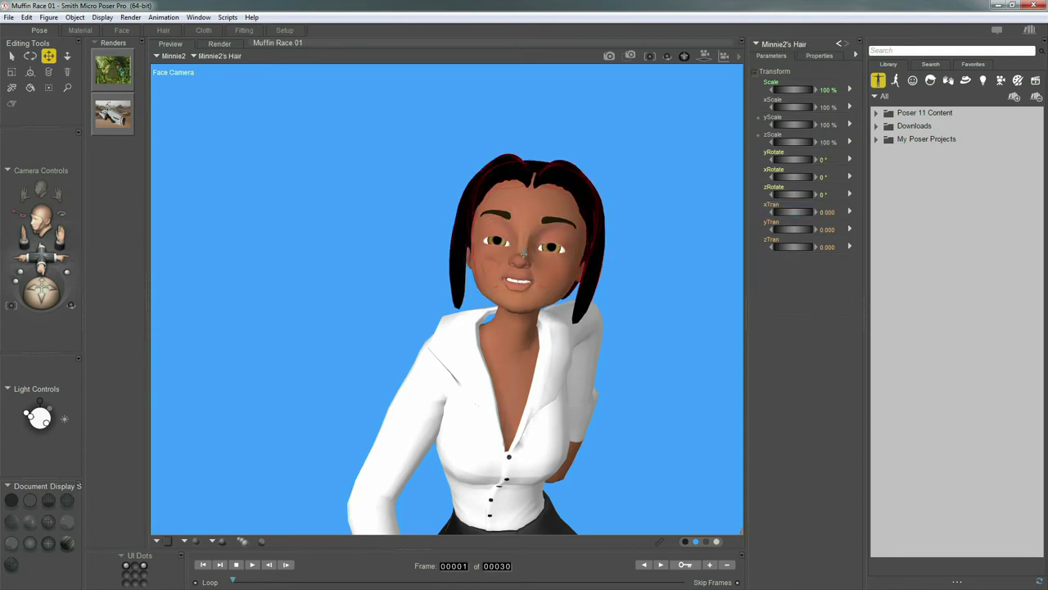
{"action": "left_click", "coordinate": [527, 262]}
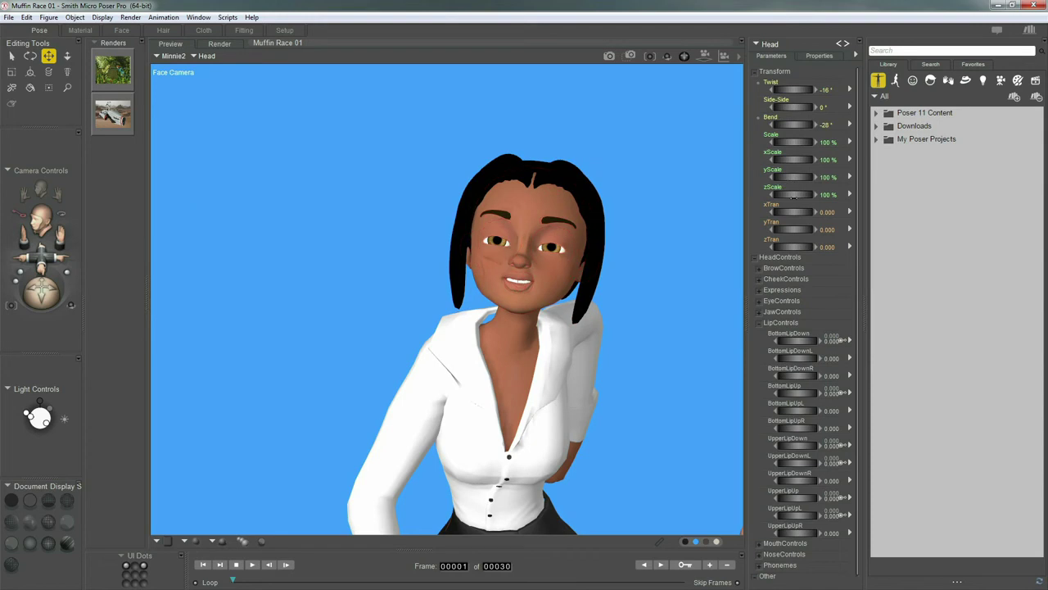
{"action": "left_click_drag", "start_coordinate": [795, 212], "coordinate": [739, 199]}
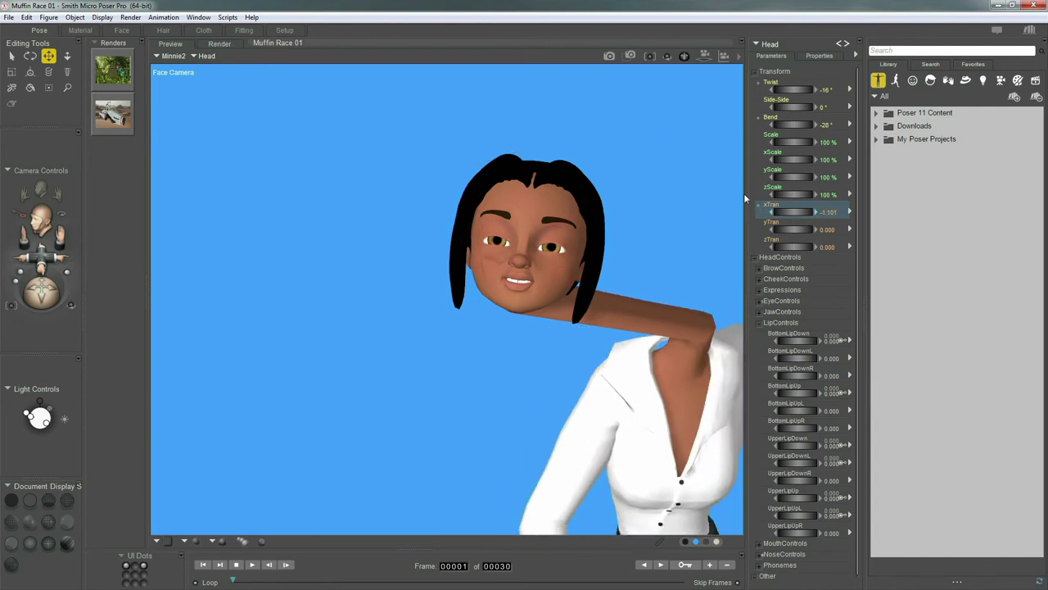
{"action": "key", "text": "ctrl+z"}
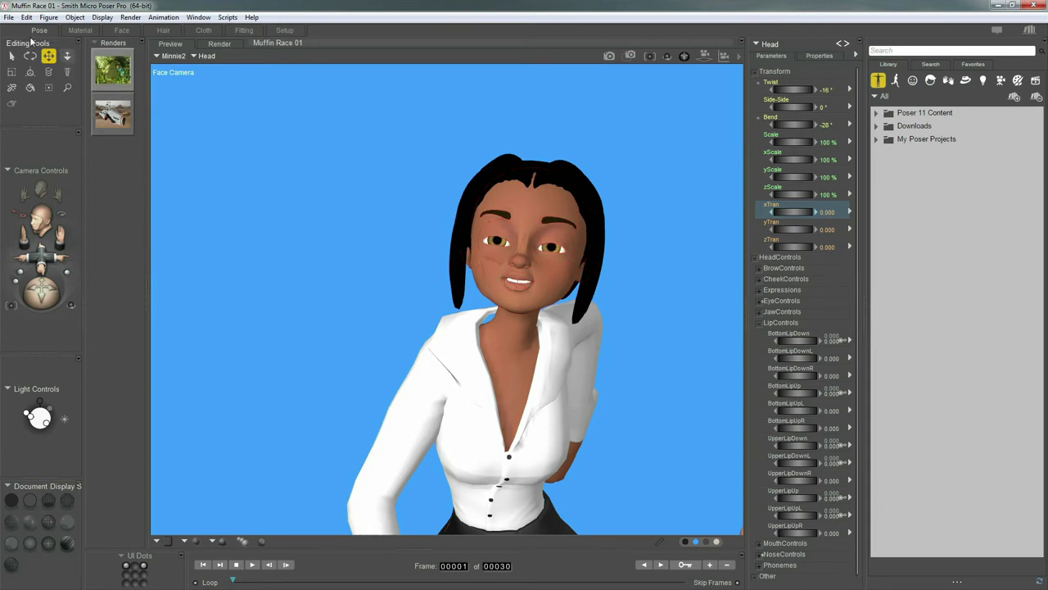
- View Minnie's right hand up close through the Right Hand Camera
{"action": "left_click", "coordinate": [38, 172]}
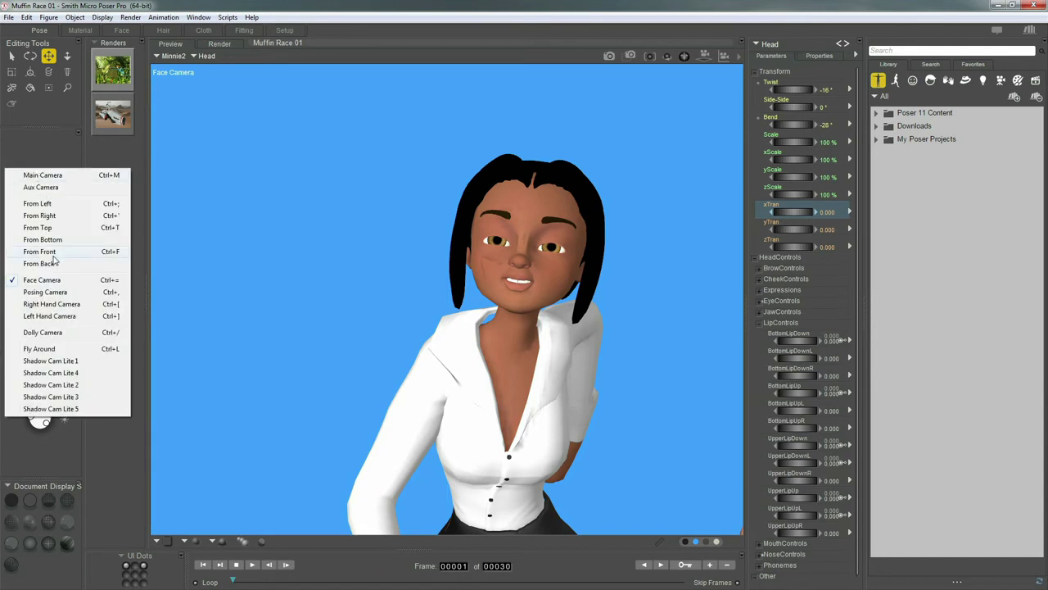
{"action": "left_click", "coordinate": [45, 304]}
{"action": "left_click_drag", "start_coordinate": [684, 56], "coordinate": [635, 64]}
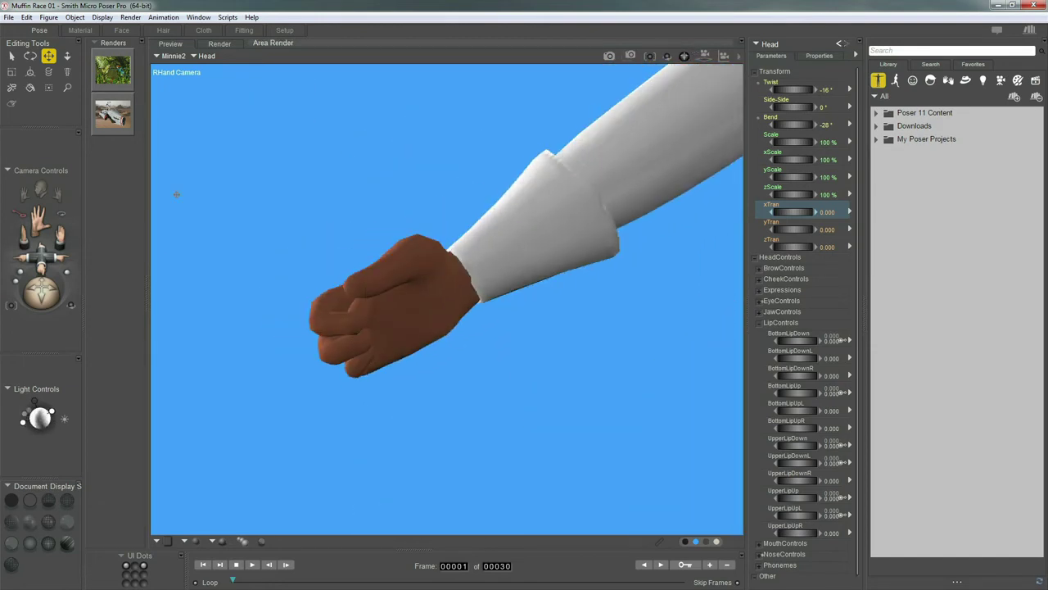
- View the figures through the Posing Camera, selecting Minnie's whole body and Edgar's left forearm to change which figure it centres on
{"action": "left_click", "coordinate": [47, 172]}
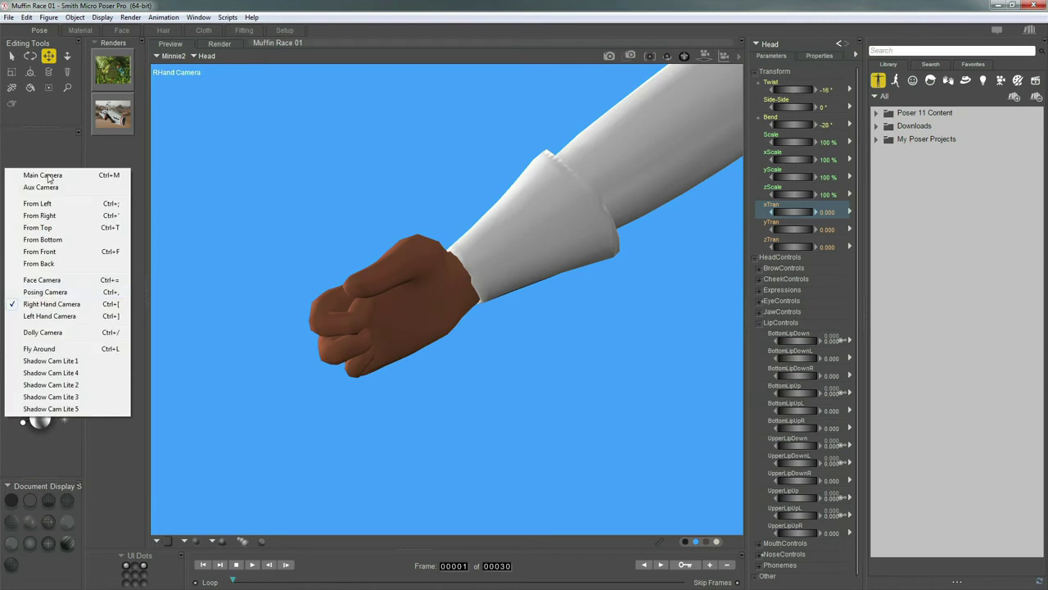
{"action": "left_click", "coordinate": [46, 293]}
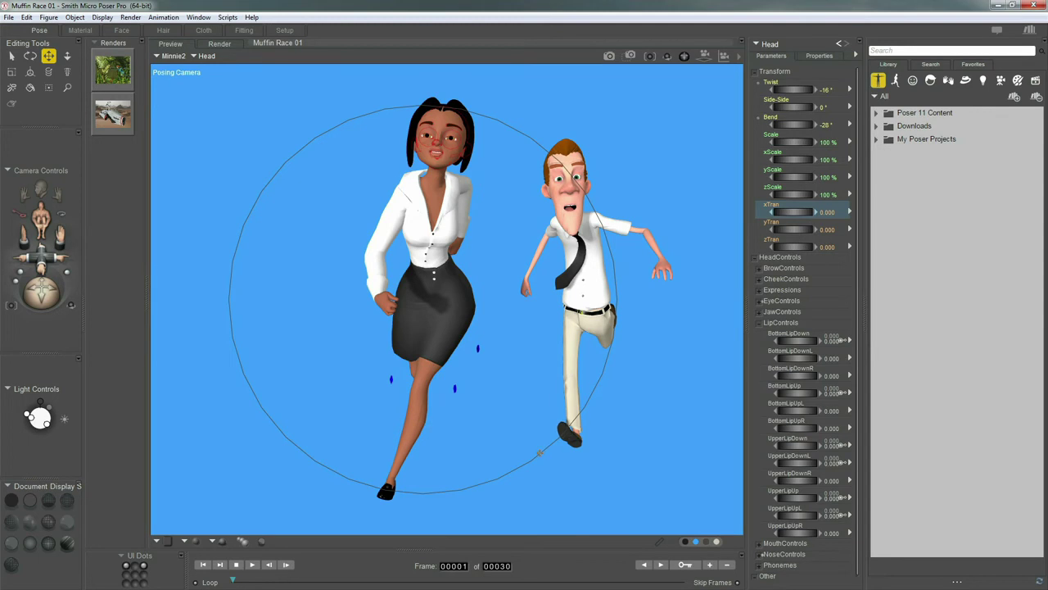
{"action": "left_click", "coordinate": [206, 56]}
{"action": "left_click", "coordinate": [220, 62]}
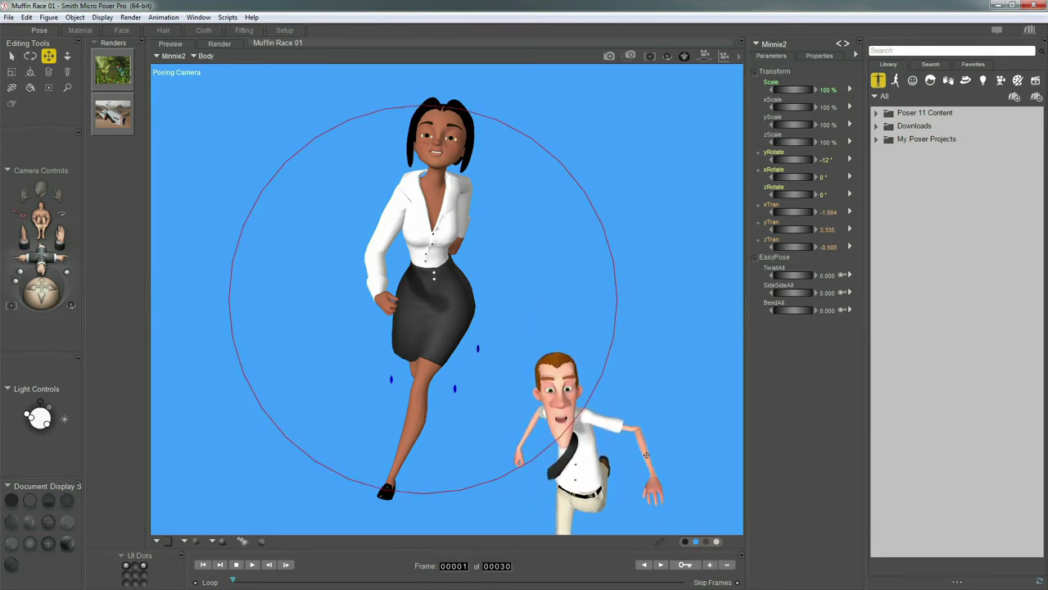
{"action": "left_click", "coordinate": [645, 453]}
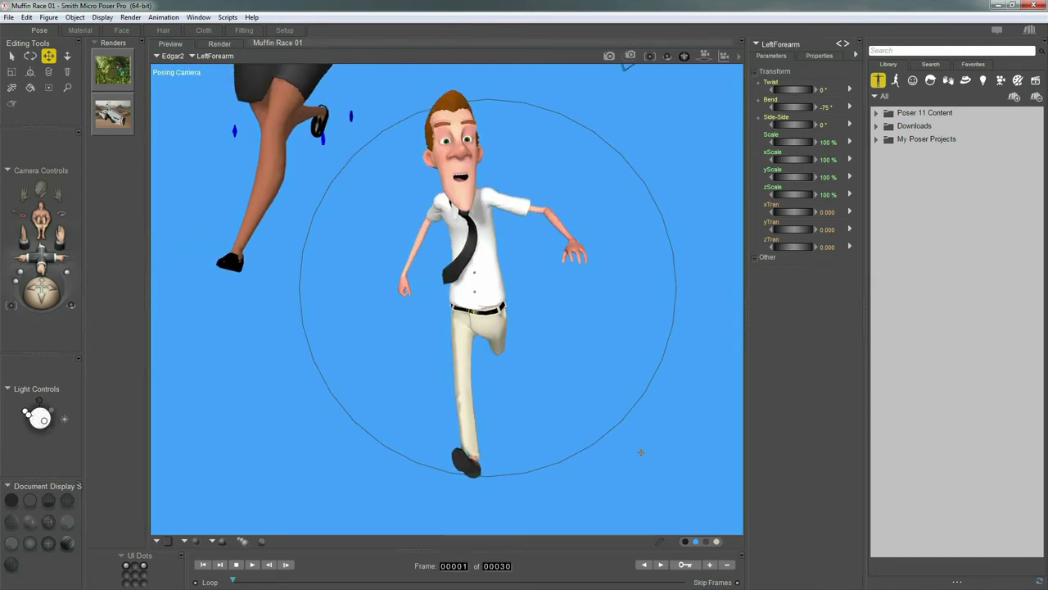
- View the scene through the Main Camera and the Dolly Camera, and look over the Shadow Cam Lite entries in the camera list
{"action": "key", "text": "ctrl+m"}
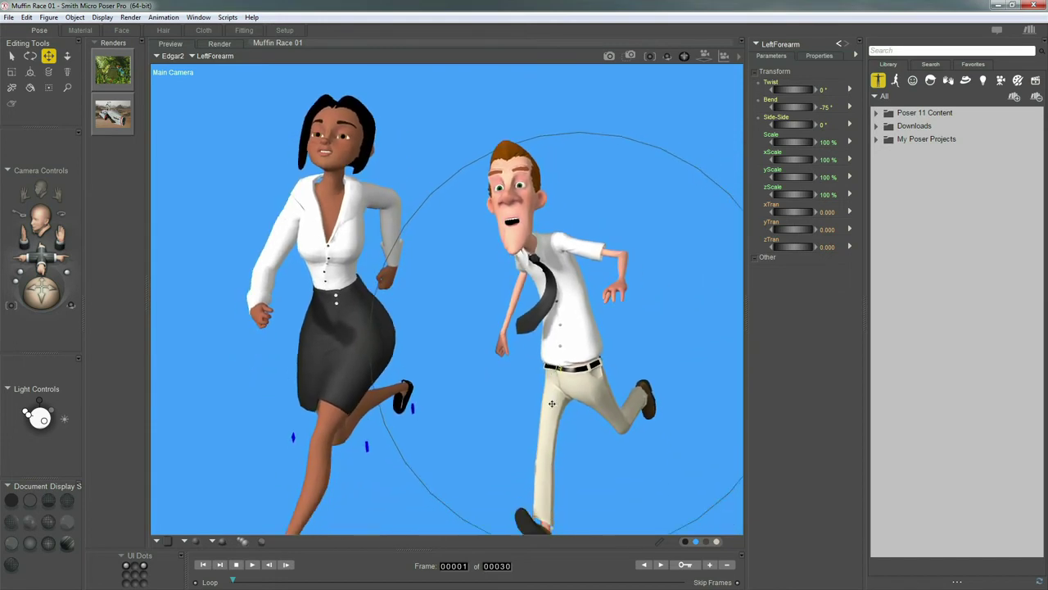
{"action": "left_click", "coordinate": [52, 175]}
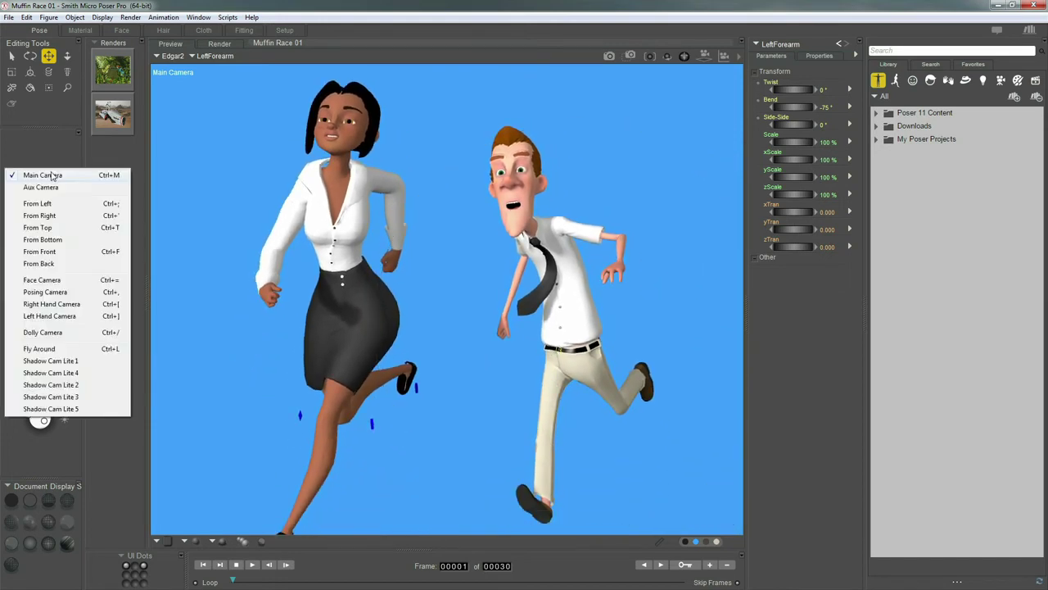
{"action": "left_click", "coordinate": [80, 336]}
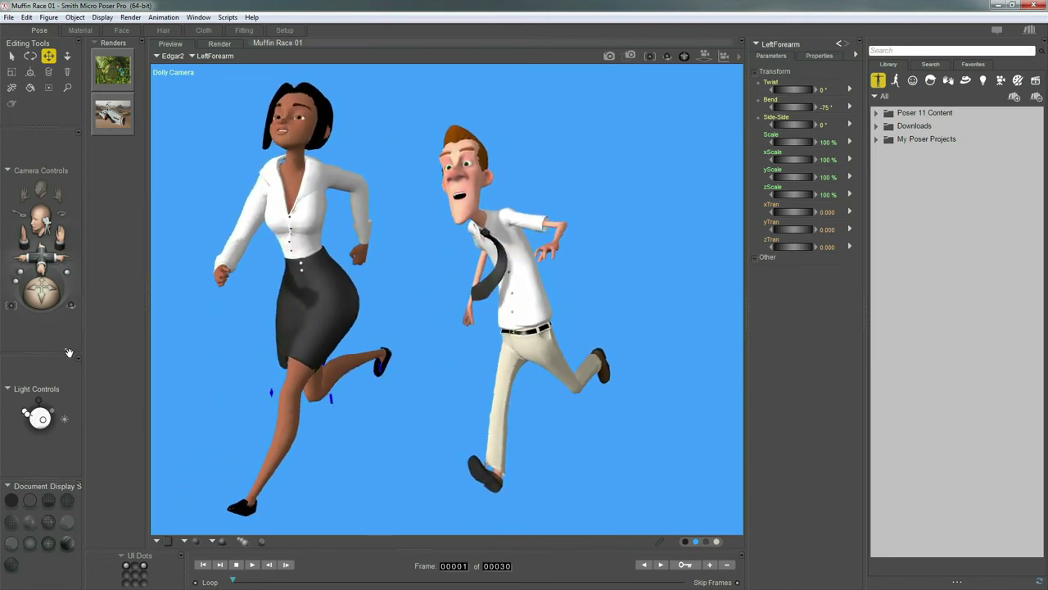
{"action": "left_click", "coordinate": [52, 175]}
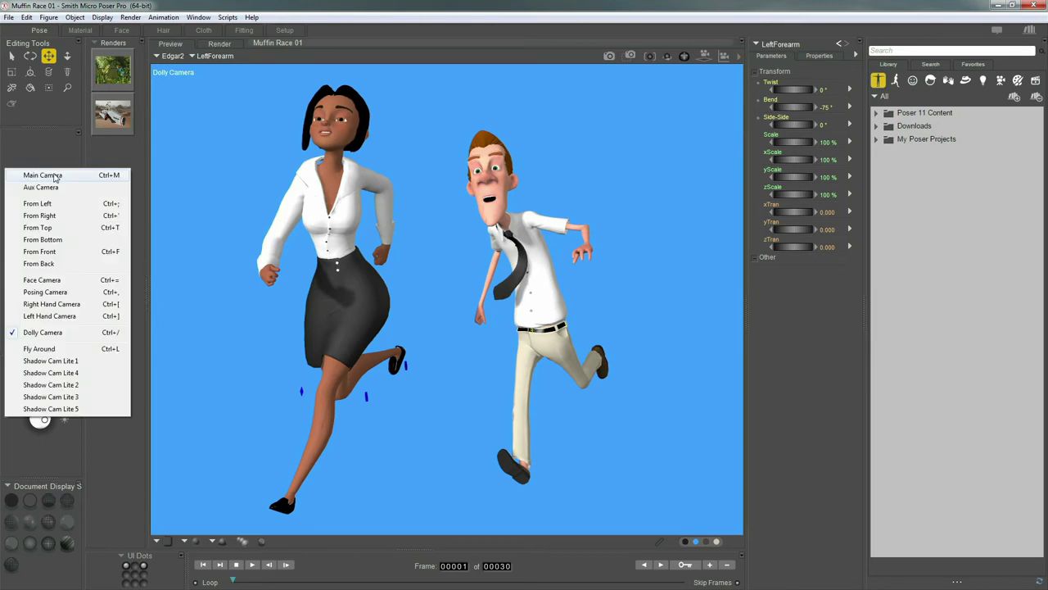
{"action": "left_click", "coordinate": [71, 350]}
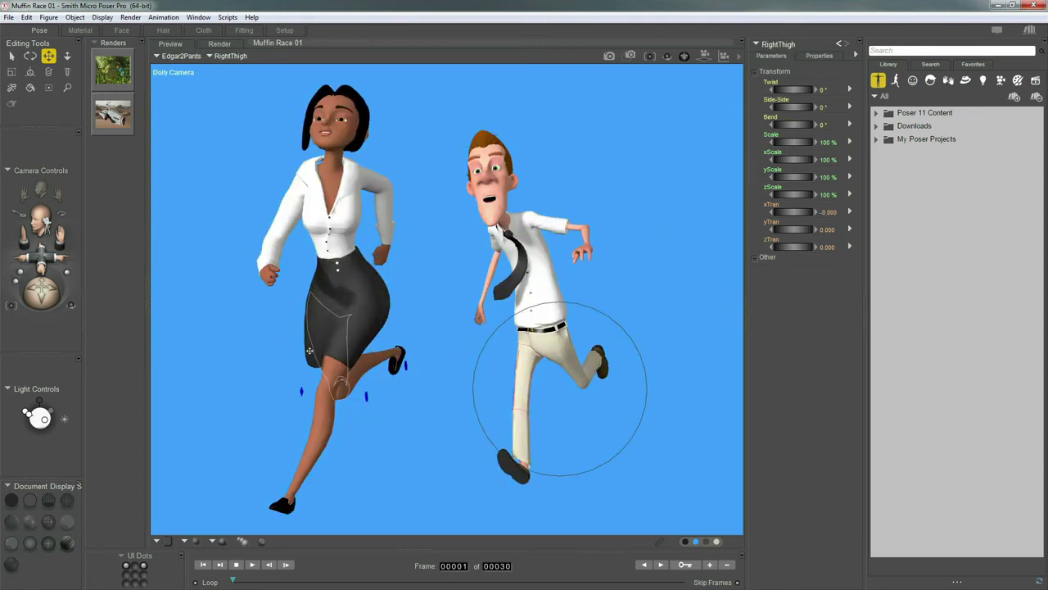
{"action": "left_click", "coordinate": [50, 172]}
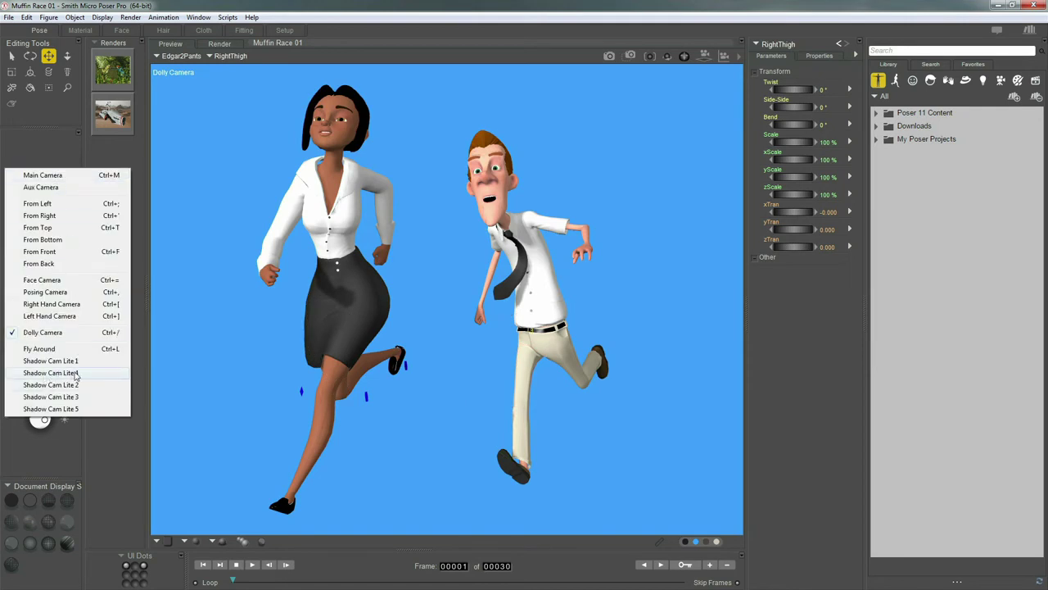
{"action": "left_click", "coordinate": [69, 456]}
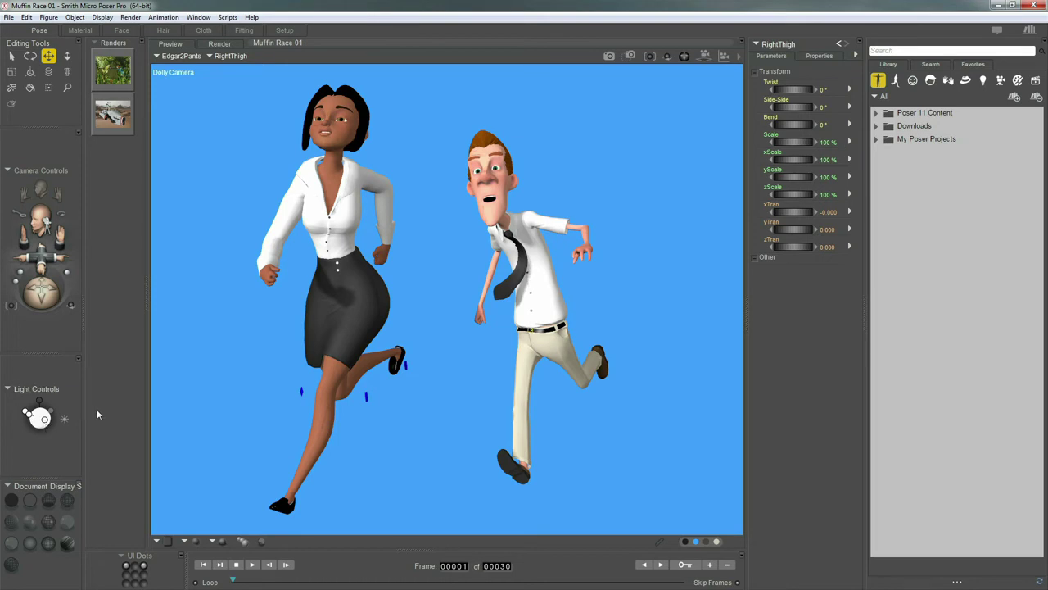
- Select Light 4 from the Main Camera view and look at the scene through Shadow Cam Lite 4
{"action": "key", "text": "ctrl+m"}
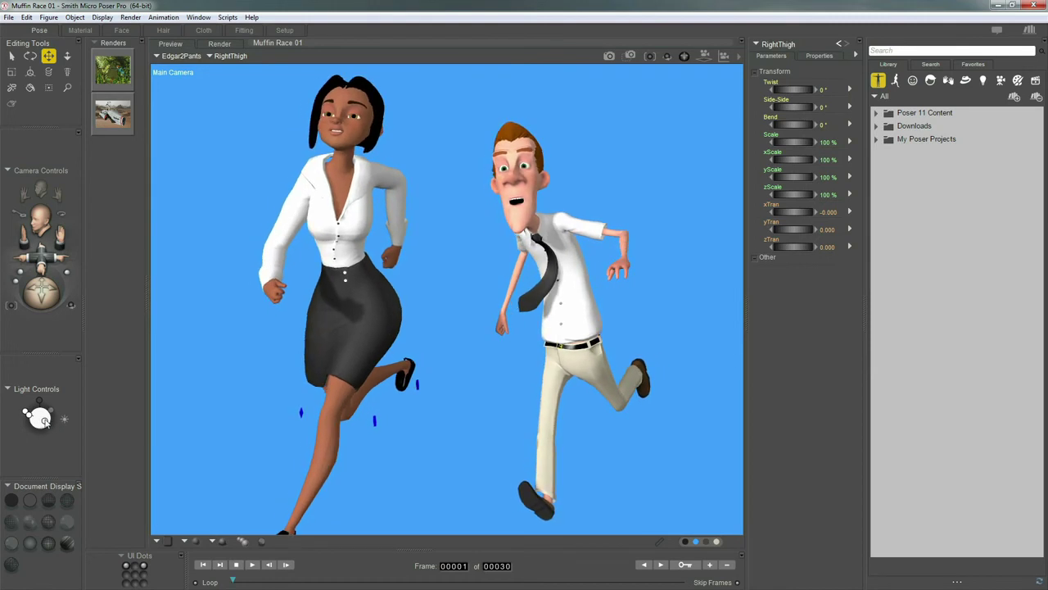
{"action": "left_click", "coordinate": [45, 420]}
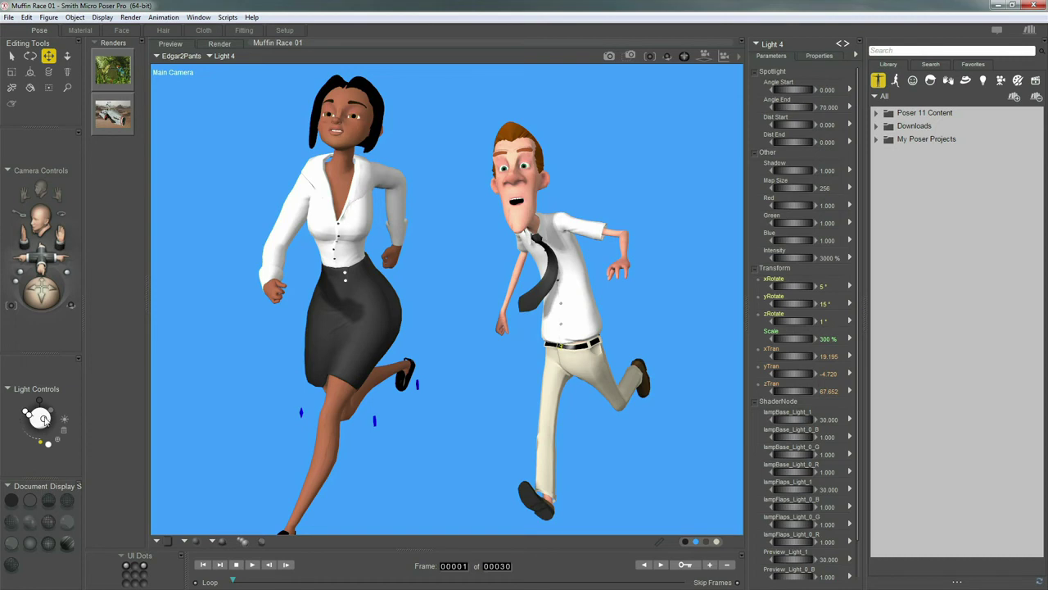
{"action": "left_click", "coordinate": [47, 174]}
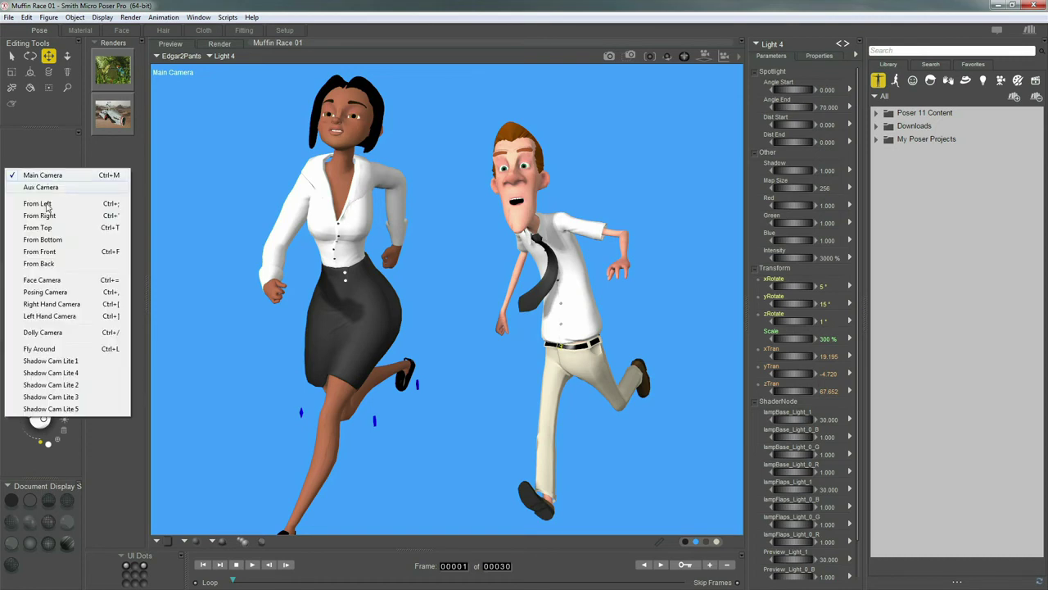
{"action": "left_click", "coordinate": [77, 374]}
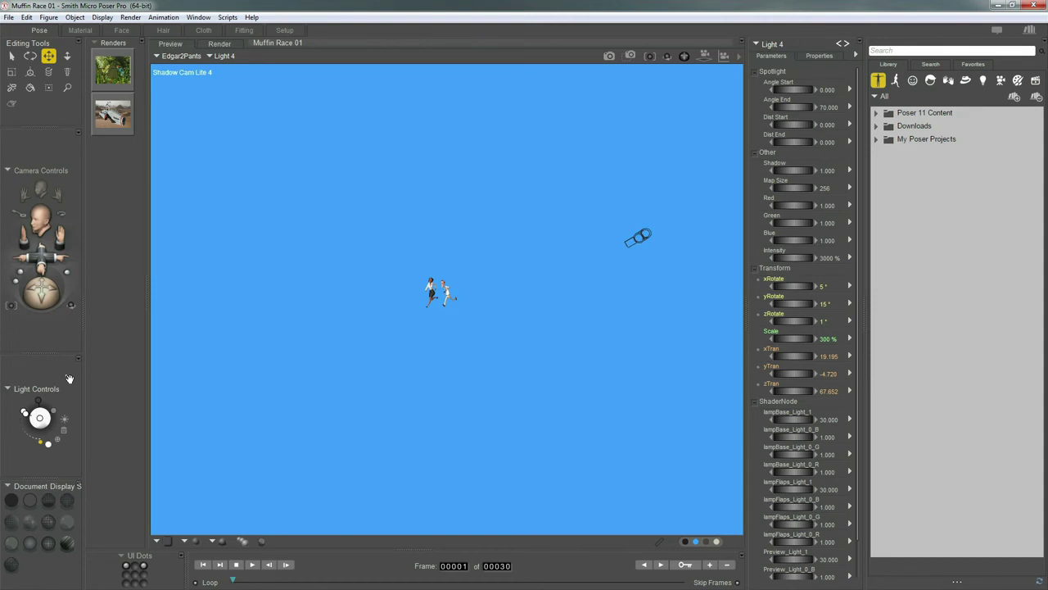
- Move Shadow Cam Lite 4 much closer to the two figures and return to the Main Camera
{"action": "left_click_drag", "start_coordinate": [705, 55], "coordinate": [697, 274]}
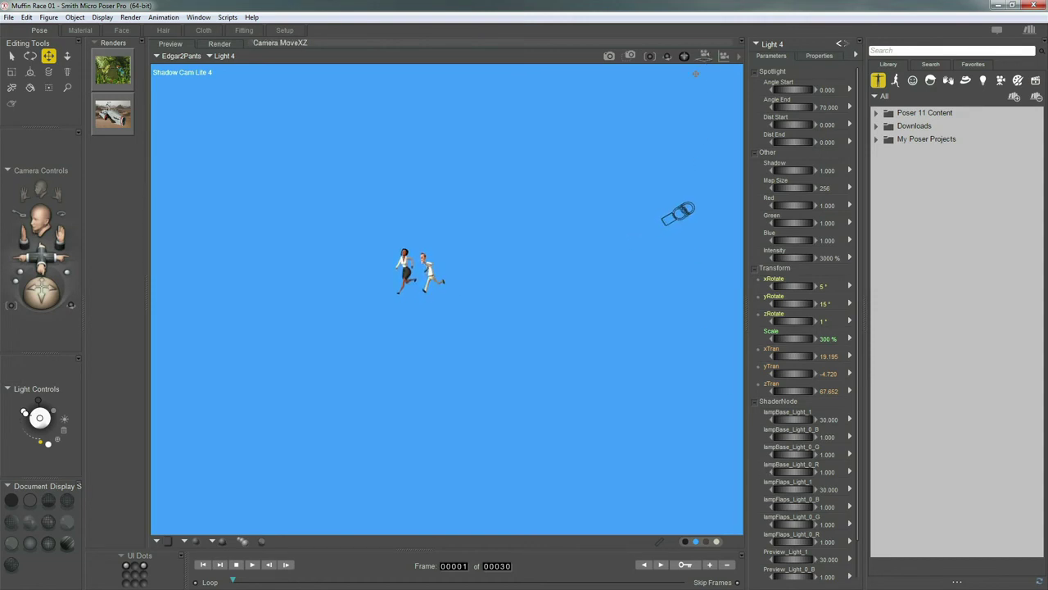
{"action": "left_click_drag", "start_coordinate": [705, 56], "coordinate": [788, 309]}
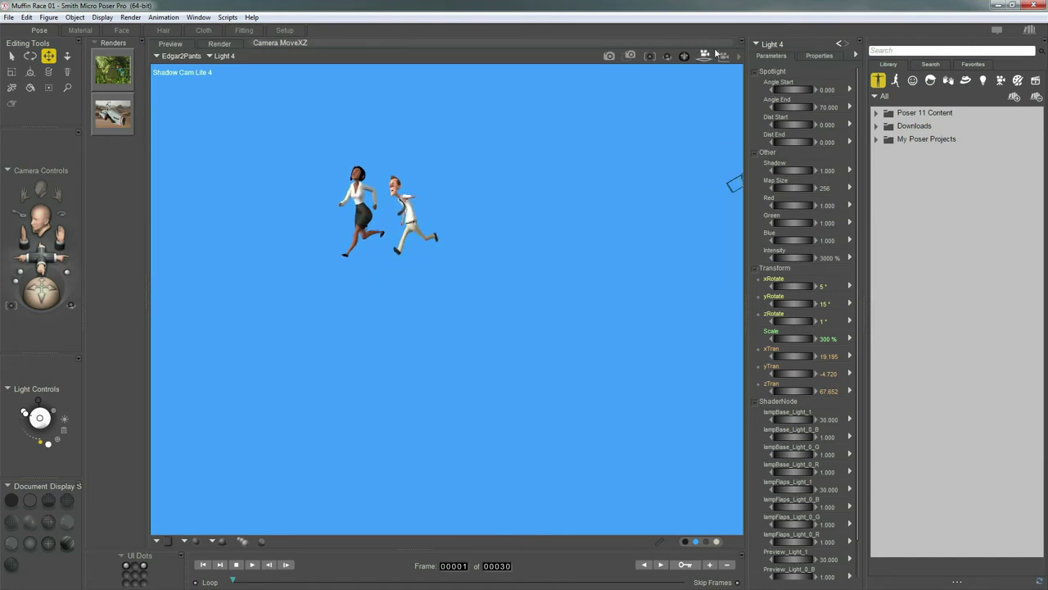
{"action": "left_click_drag", "start_coordinate": [724, 55], "coordinate": [782, 252]}
{"action": "left_click_drag", "start_coordinate": [706, 59], "coordinate": [775, 249]}
{"action": "left_click_drag", "start_coordinate": [724, 55], "coordinate": [860, 115]}
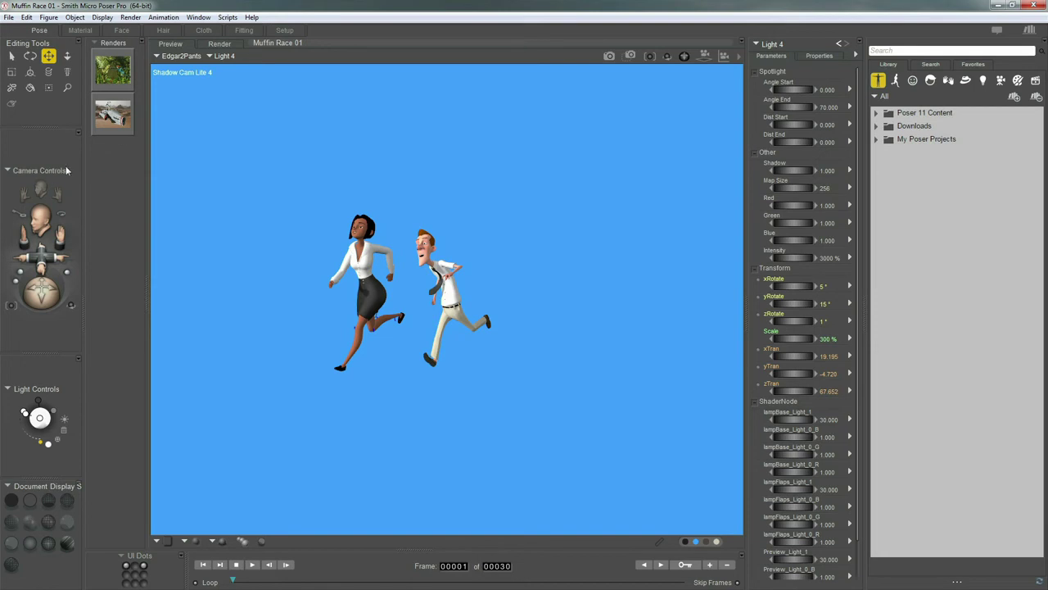
{"action": "key", "text": "ctrl+m"}
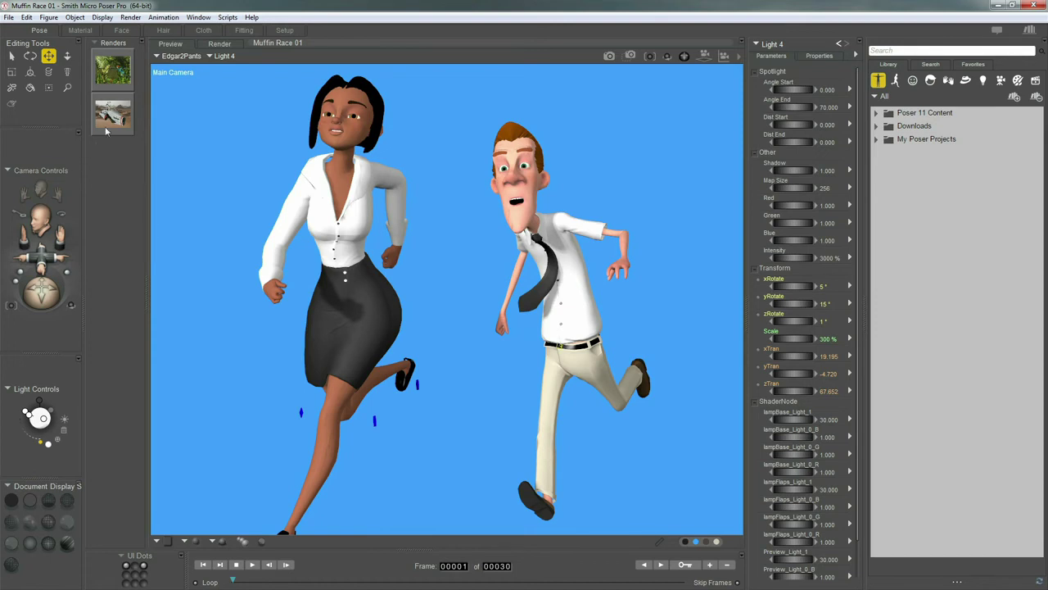
- Create a new revolving camera and rename it My Camera
{"action": "left_click", "coordinate": [79, 18]}
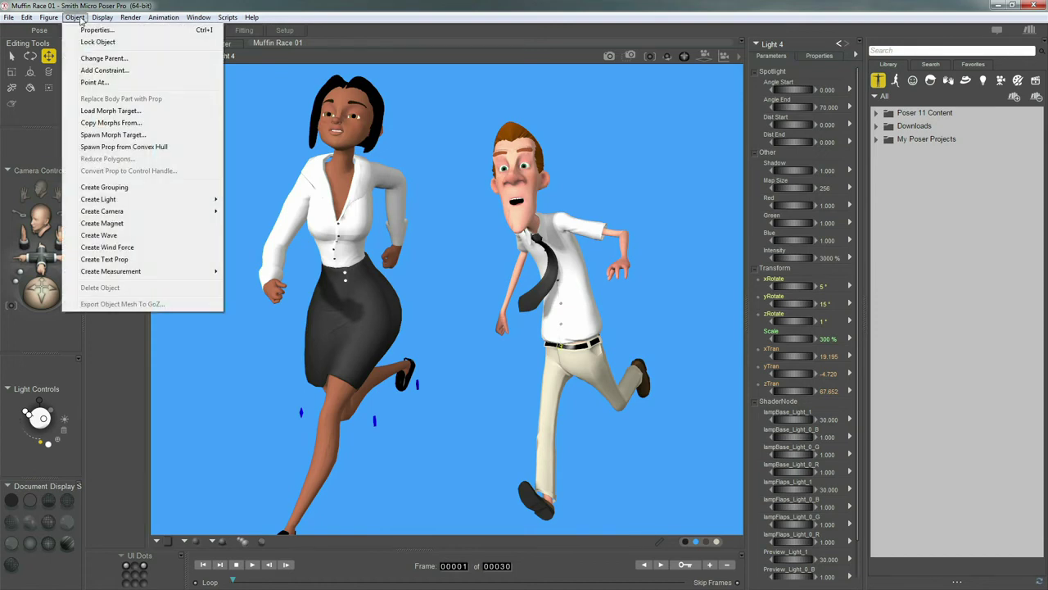
{"action": "mouse_move", "coordinate": [171, 214]}
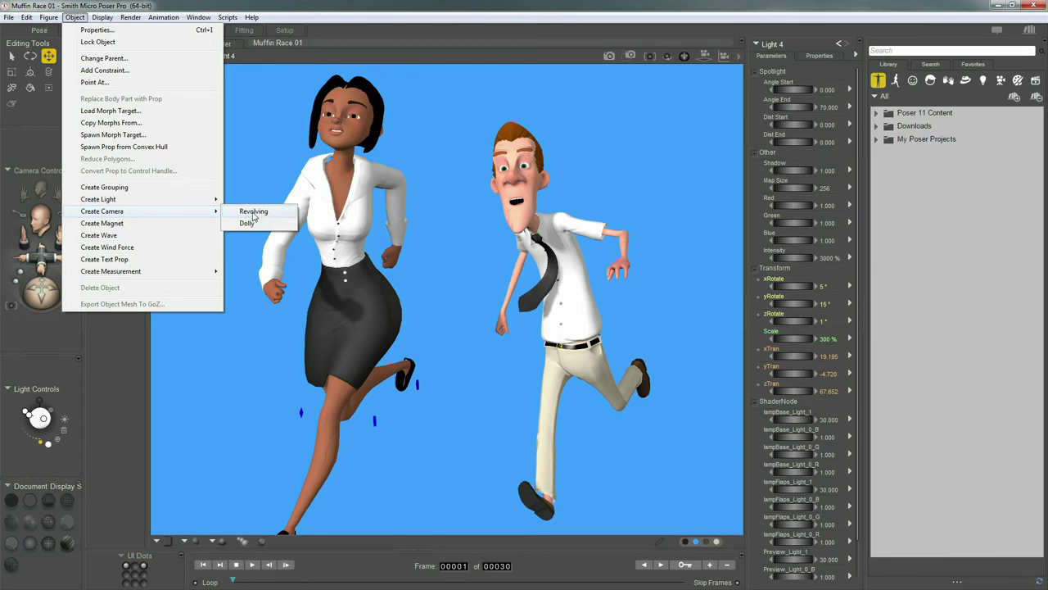
{"action": "left_click", "coordinate": [254, 213]}
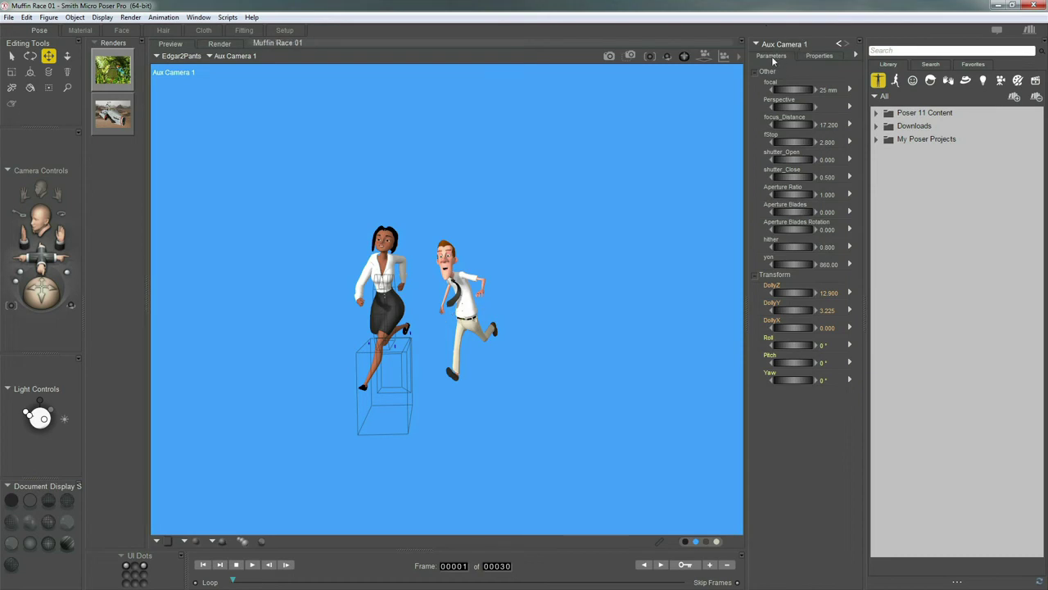
{"action": "left_click", "coordinate": [816, 56]}
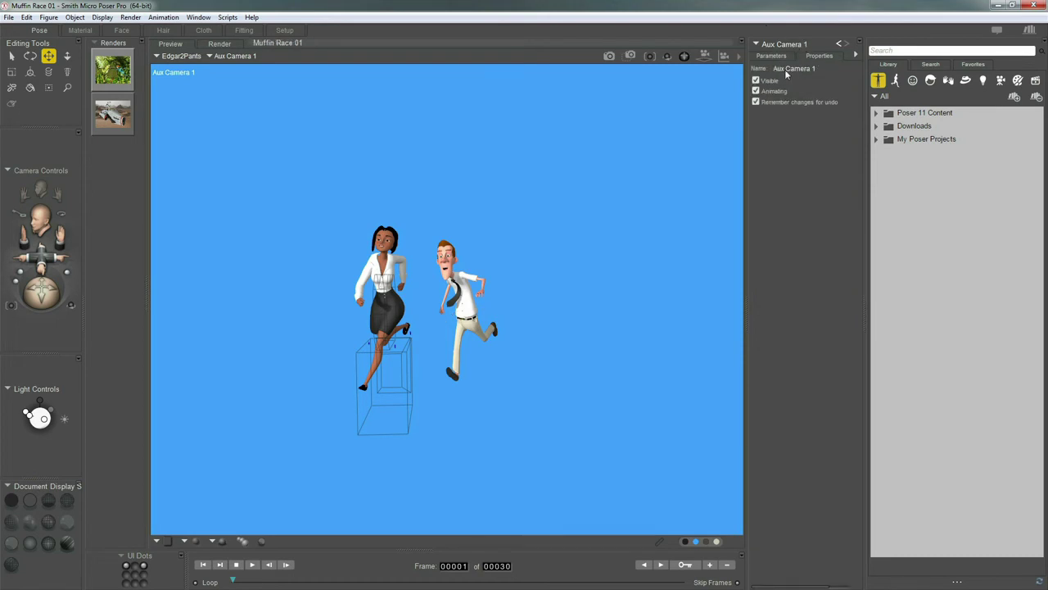
{"action": "left_click", "coordinate": [785, 69]}
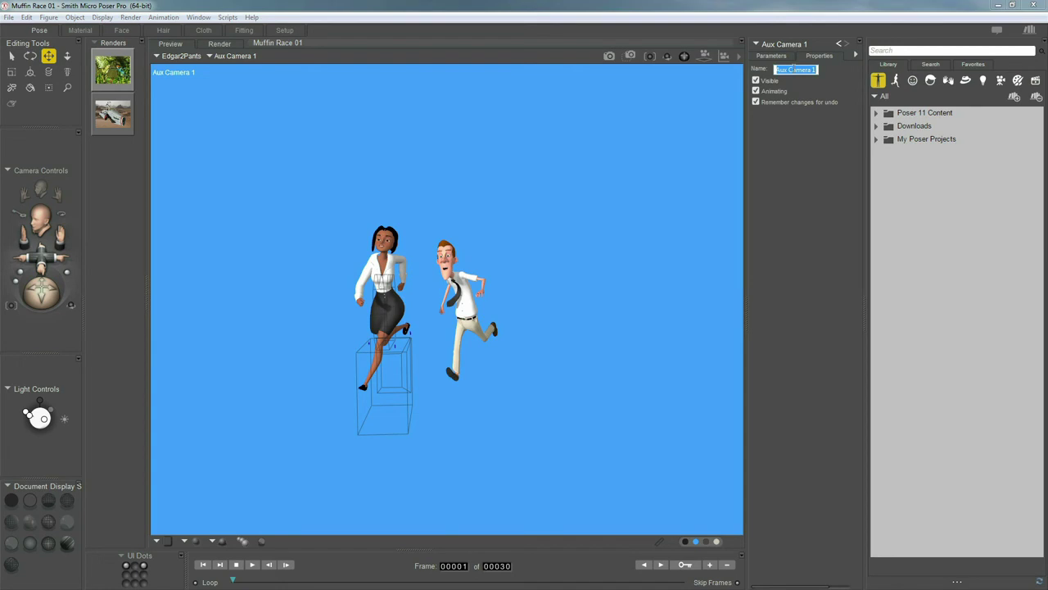
{"action": "type", "text": "My"}
{"action": "key", "text": "Return"}
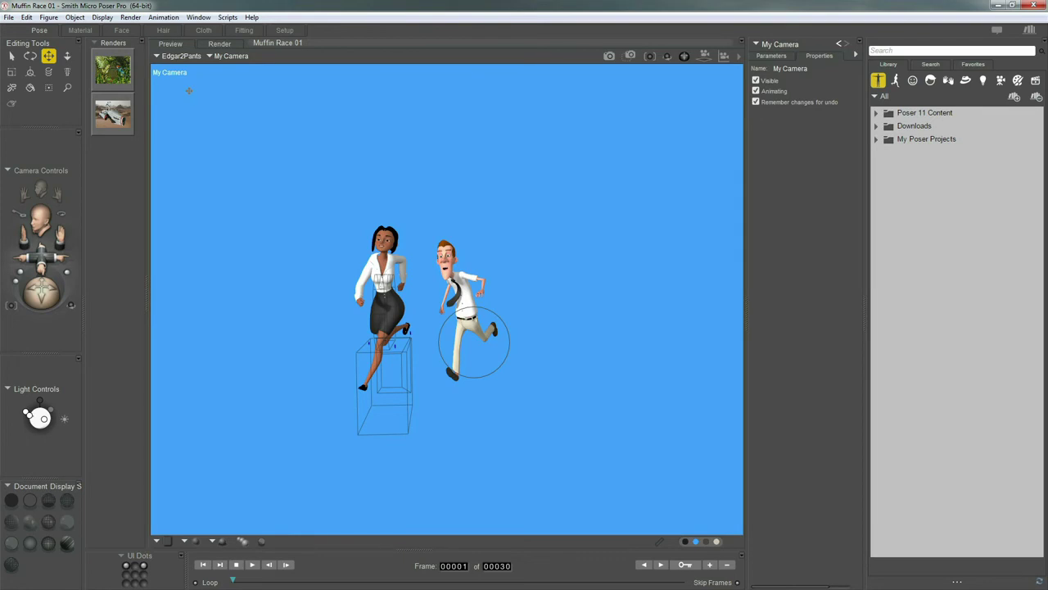
- Set My Camera to point at Edgar2's head
{"action": "left_click", "coordinate": [74, 17]}
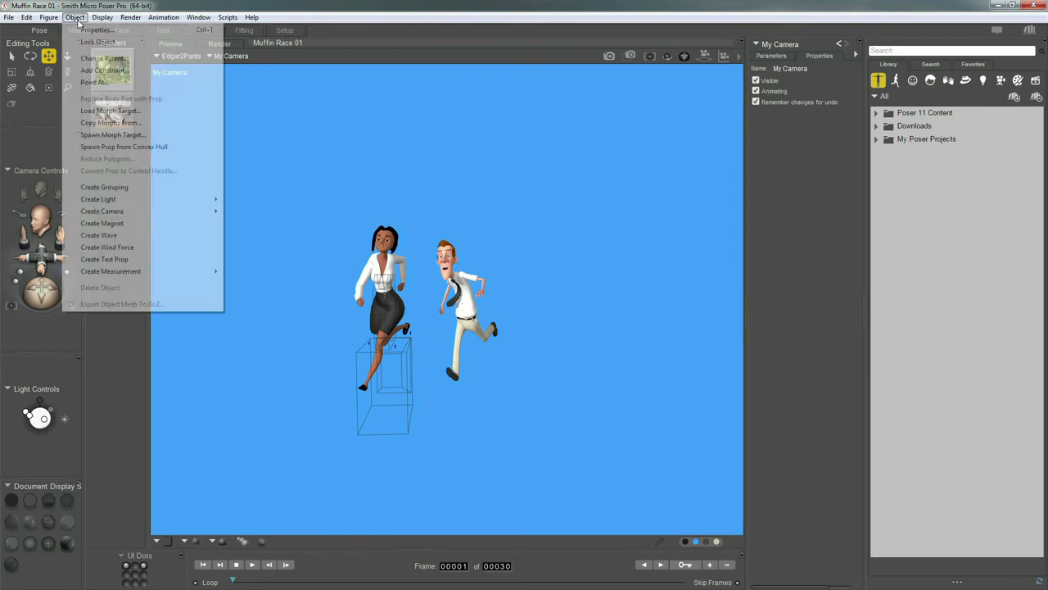
{"action": "left_click", "coordinate": [107, 82]}
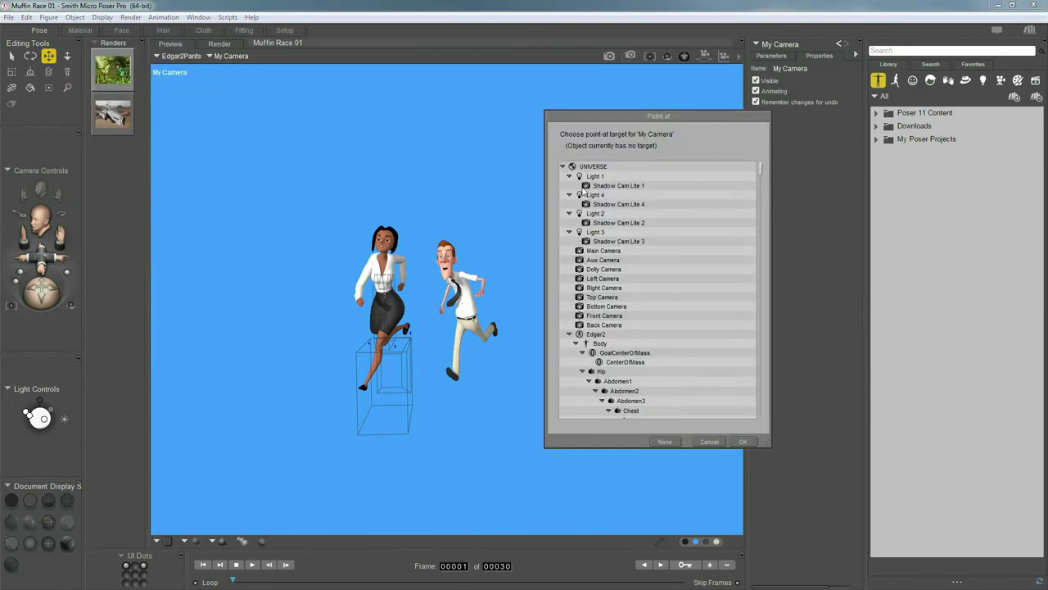
{"action": "left_click_drag", "start_coordinate": [717, 117], "coordinate": [718, 107]}
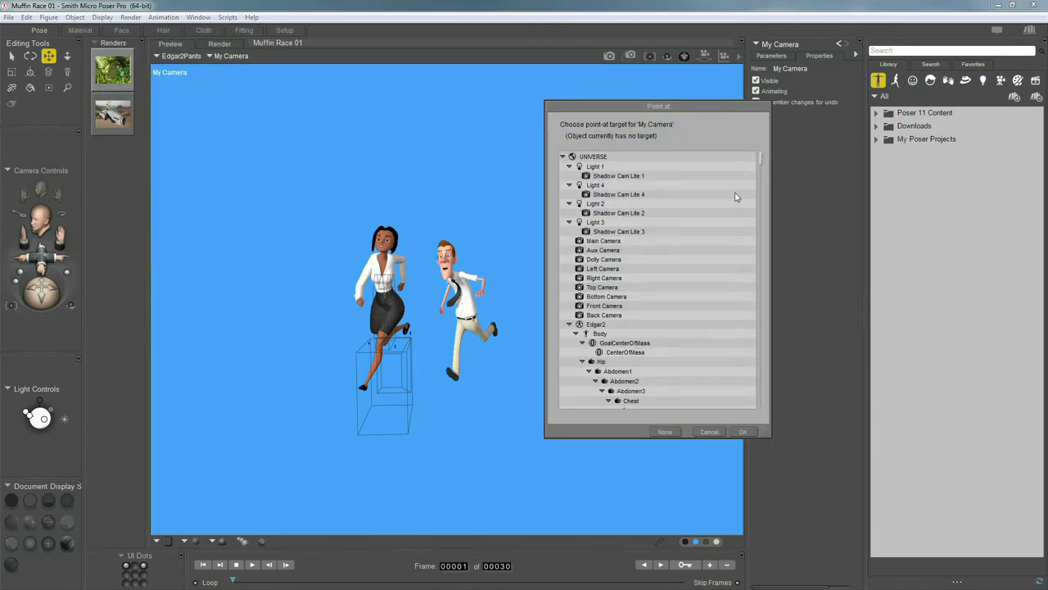
{"action": "scroll", "coordinate": [732, 215], "scroll_direction": "down", "scroll_amount": 2}
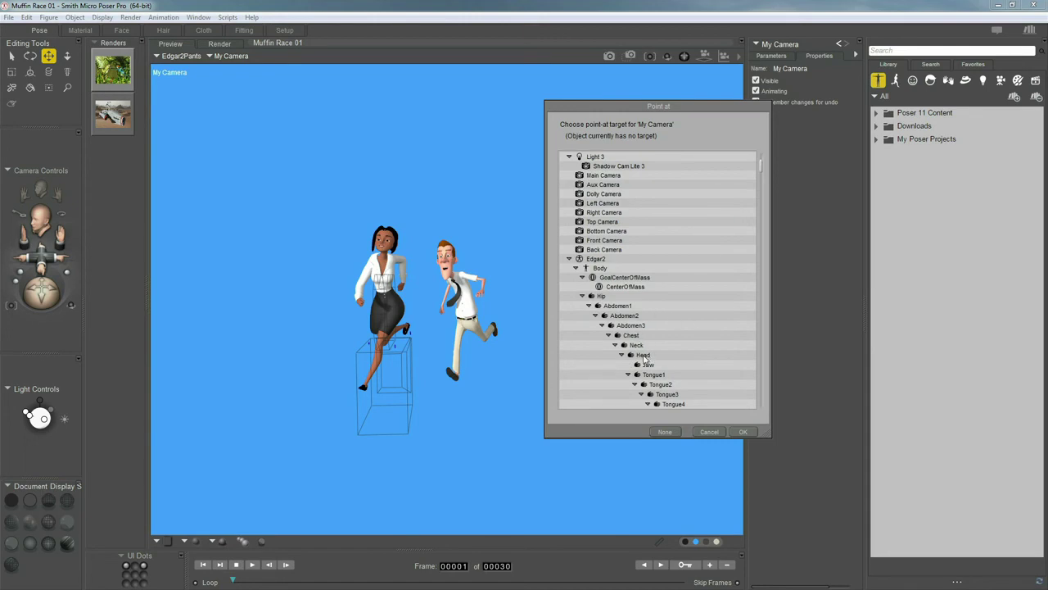
{"action": "left_click", "coordinate": [743, 431]}
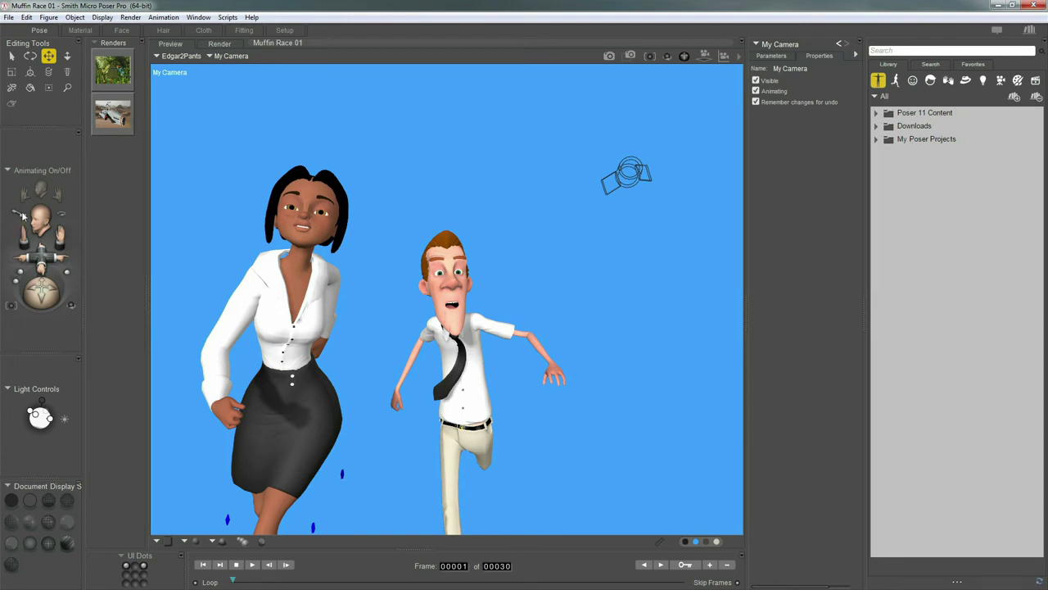
- Switch the memory dots to Camera, store two different Main Camera views in them, and recall each view
{"action": "left_click", "coordinate": [22, 217]}
{"action": "left_click", "coordinate": [122, 560]}
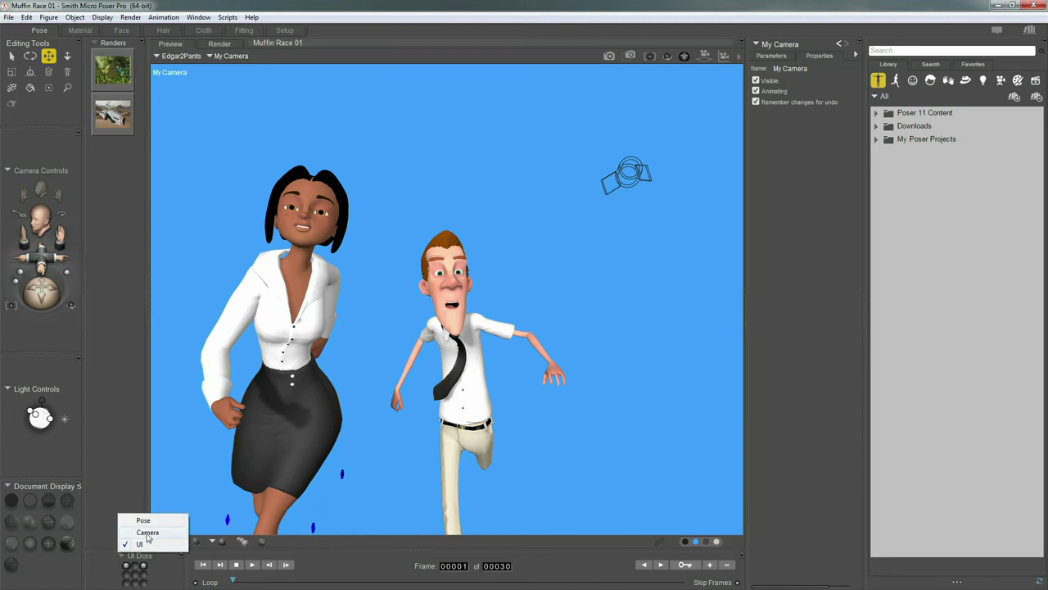
{"action": "left_click", "coordinate": [148, 532]}
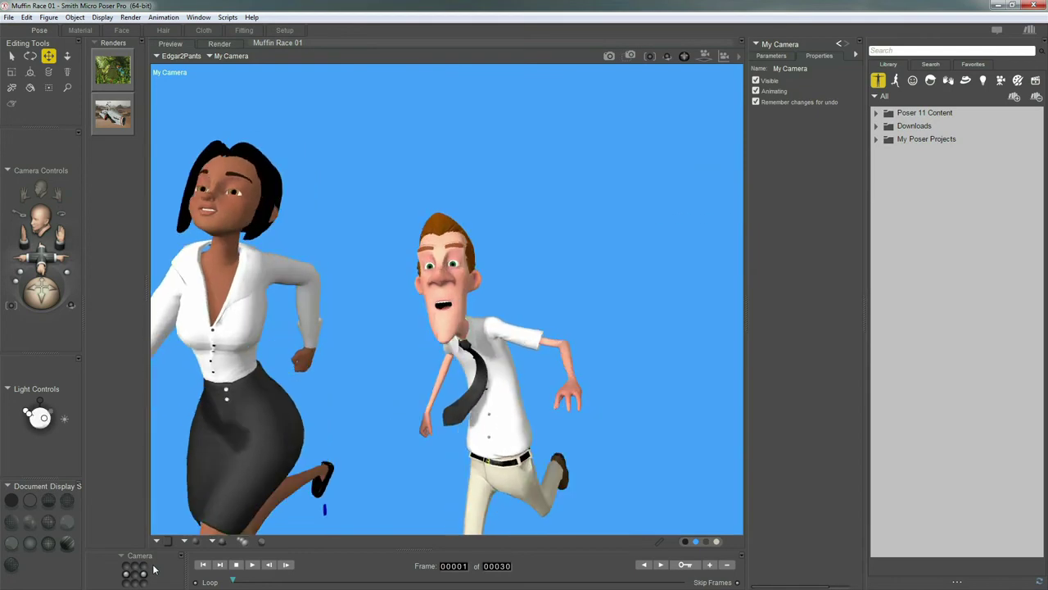
{"action": "left_click", "coordinate": [154, 568]}
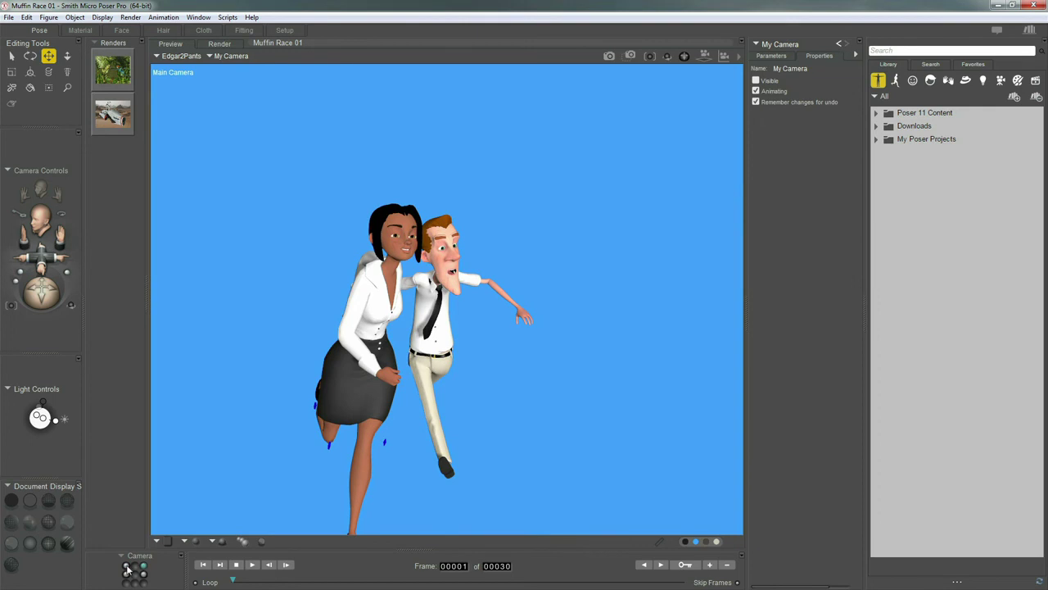
{"action": "left_click", "coordinate": [127, 567]}
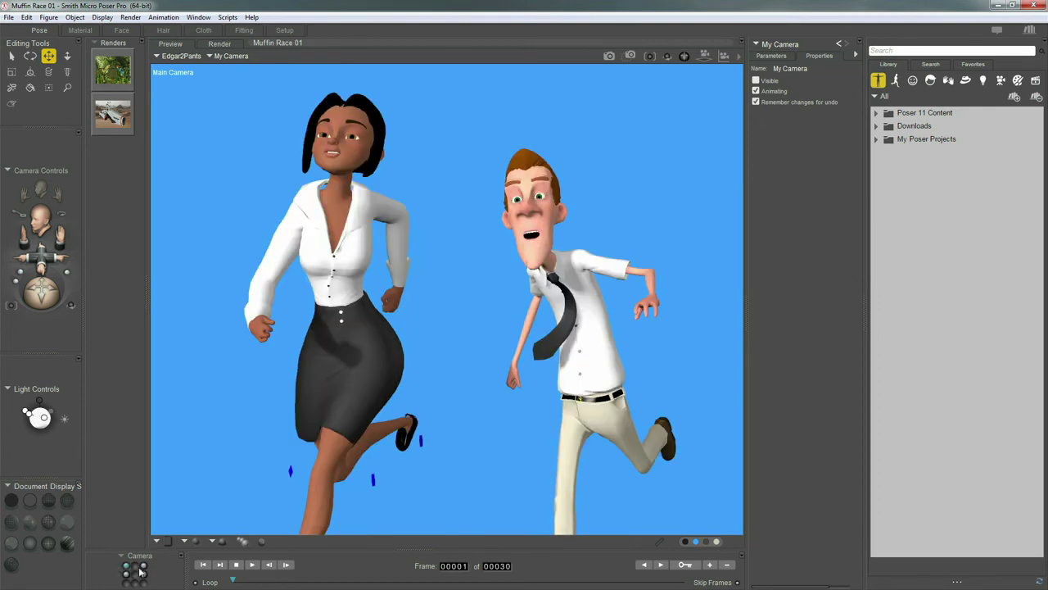
{"action": "left_click", "coordinate": [143, 567]}
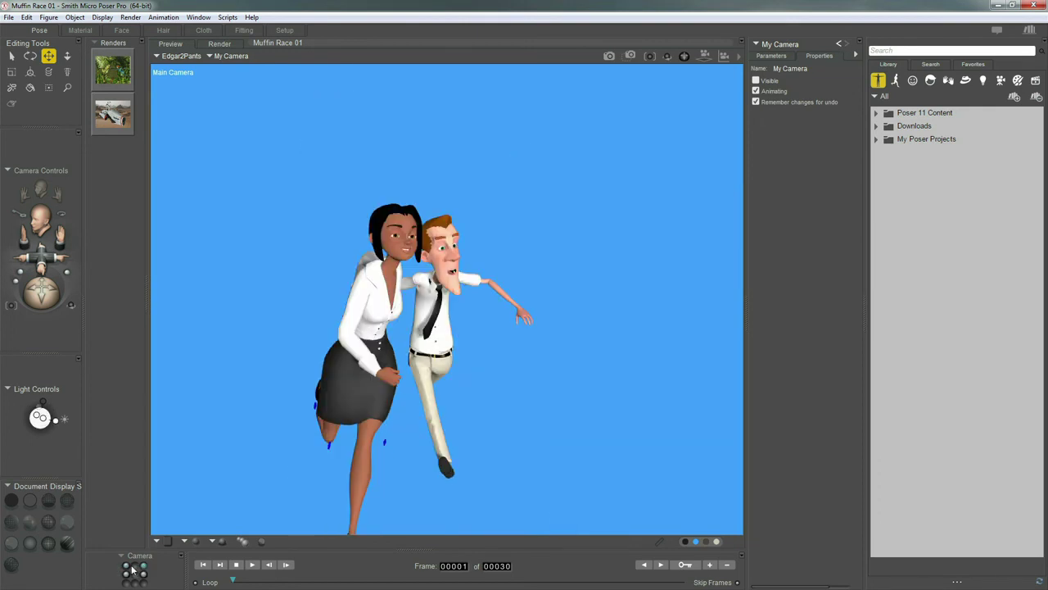
- Recall the first stored camera view, and apply the 3 quarter left bottom preset from Poser 11 Content's Camera Sets
{"action": "left_click", "coordinate": [126, 567]}
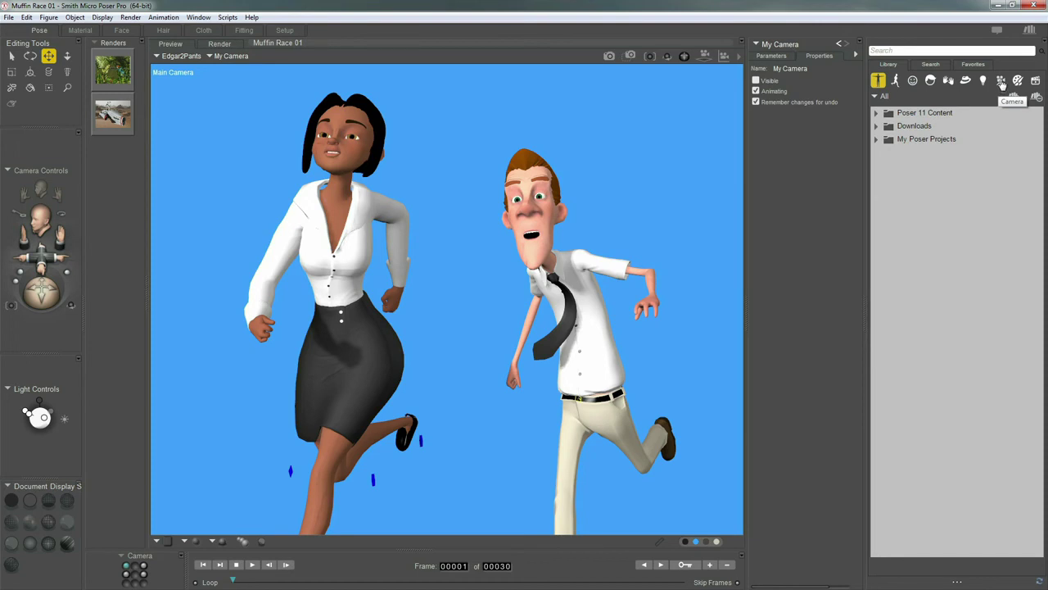
{"action": "left_click", "coordinate": [1002, 82]}
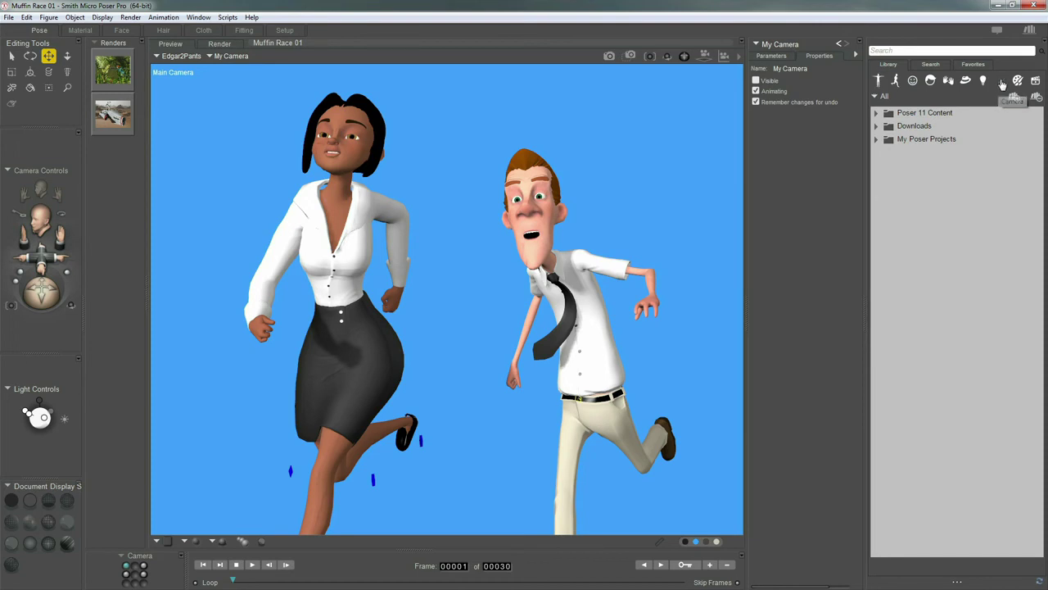
{"action": "left_click", "coordinate": [877, 114]}
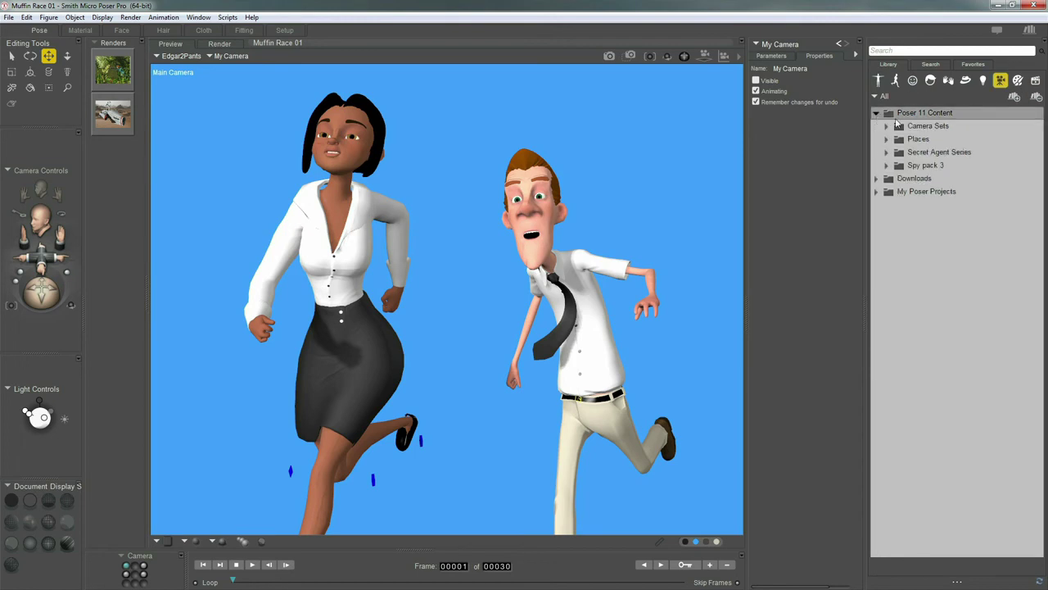
{"action": "left_click", "coordinate": [886, 126]}
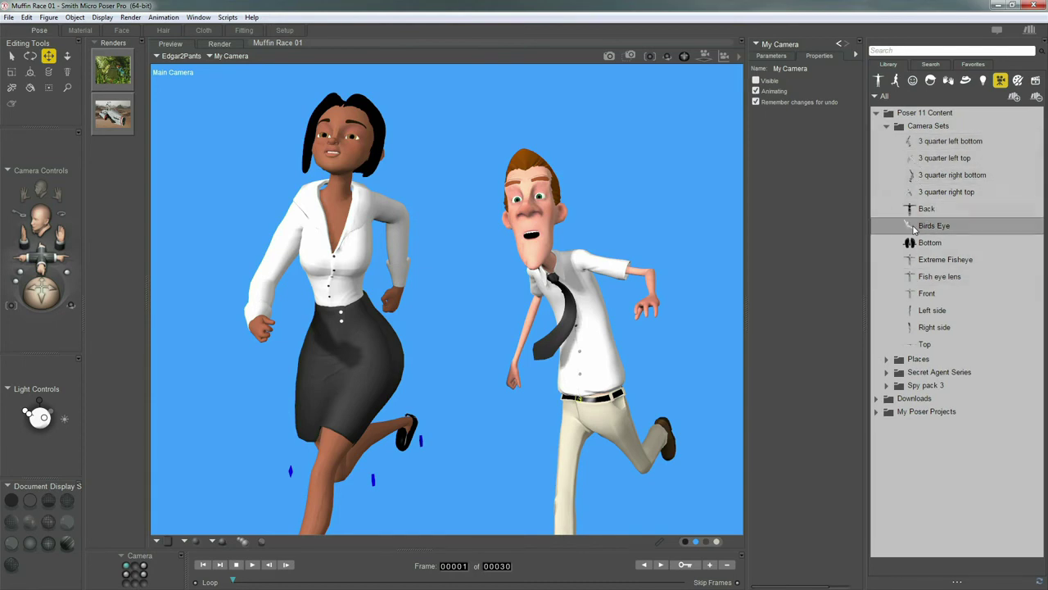
{"action": "left_click", "coordinate": [926, 143]}
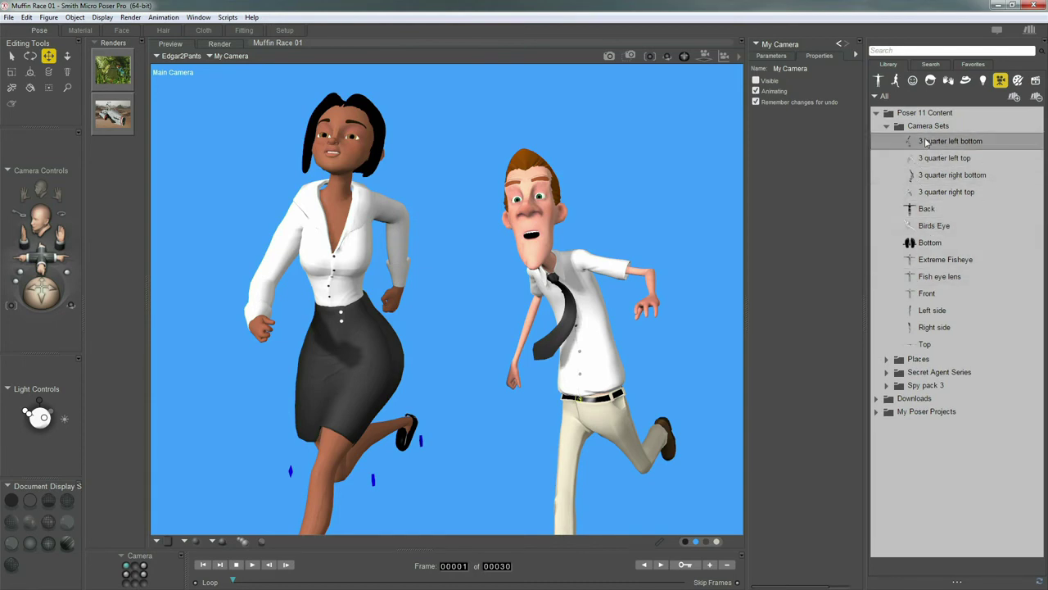
{"action": "double_click", "coordinate": [926, 142]}
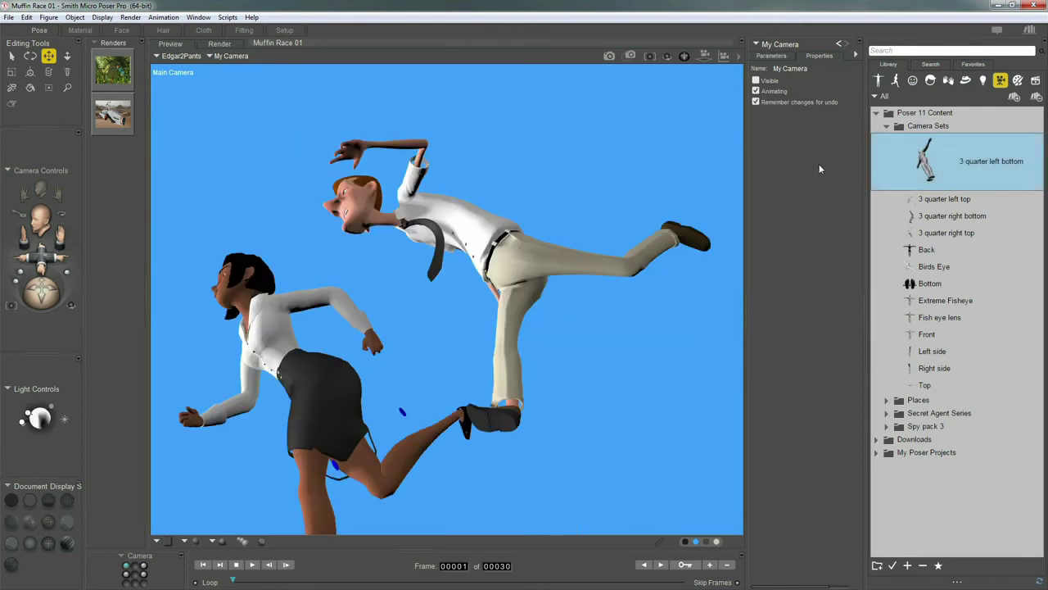
{"action": "left_click_drag", "start_coordinate": [698, 241], "coordinate": [707, 223]}
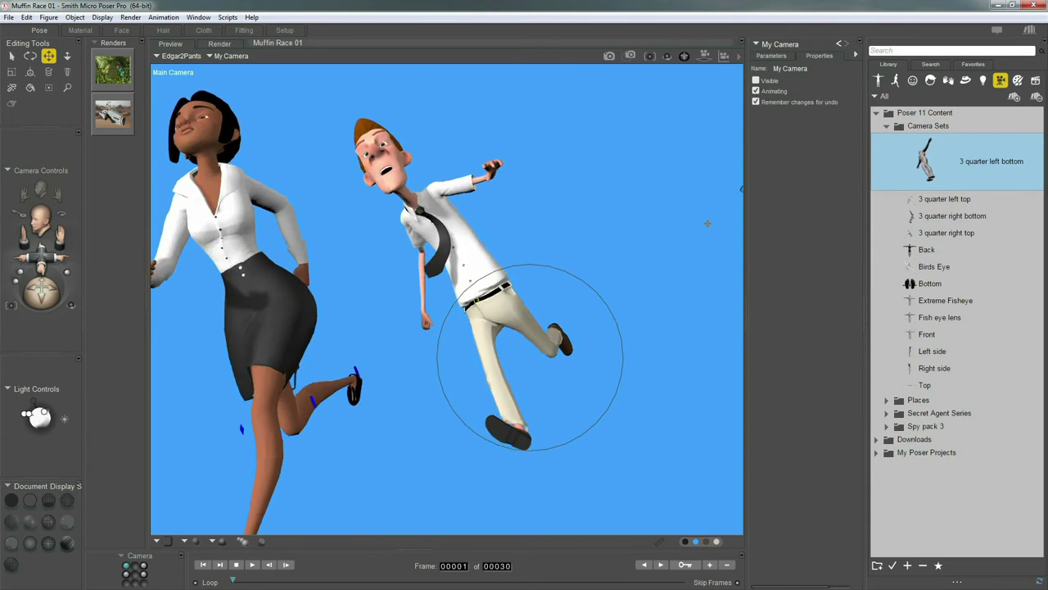
{"action": "left_click", "coordinate": [877, 113]}
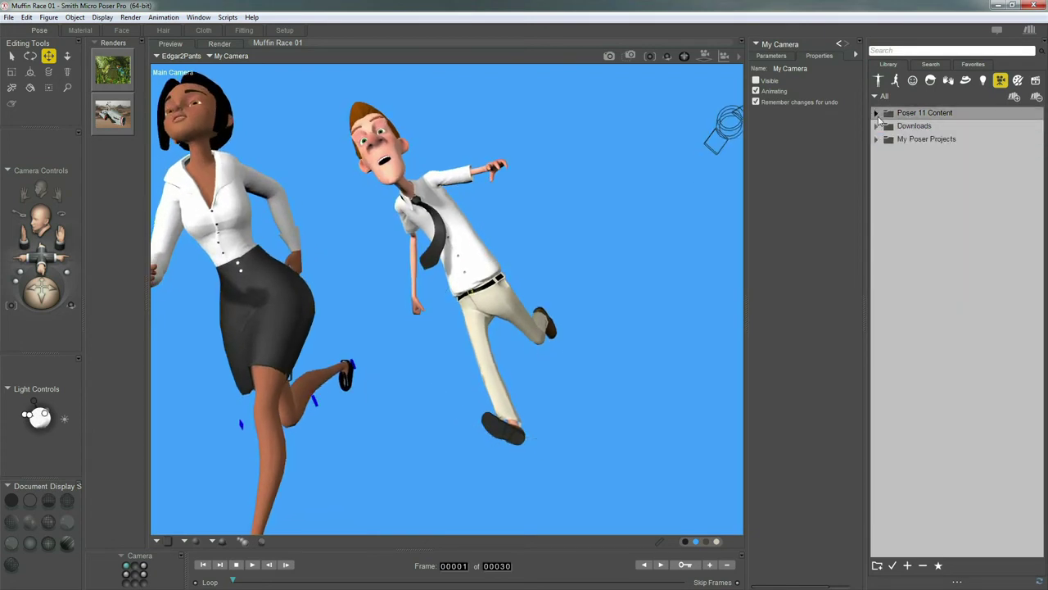
- Split the preview into Four Ports and slightly orbit the Main Camera view
{"action": "left_click", "coordinate": [724, 125]}
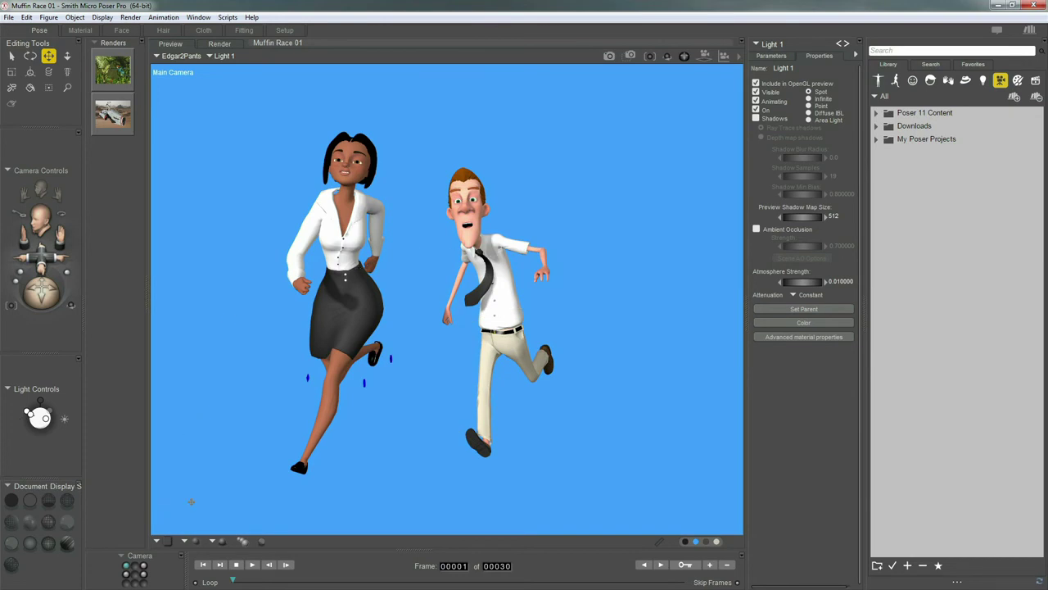
{"action": "left_click", "coordinate": [159, 543]}
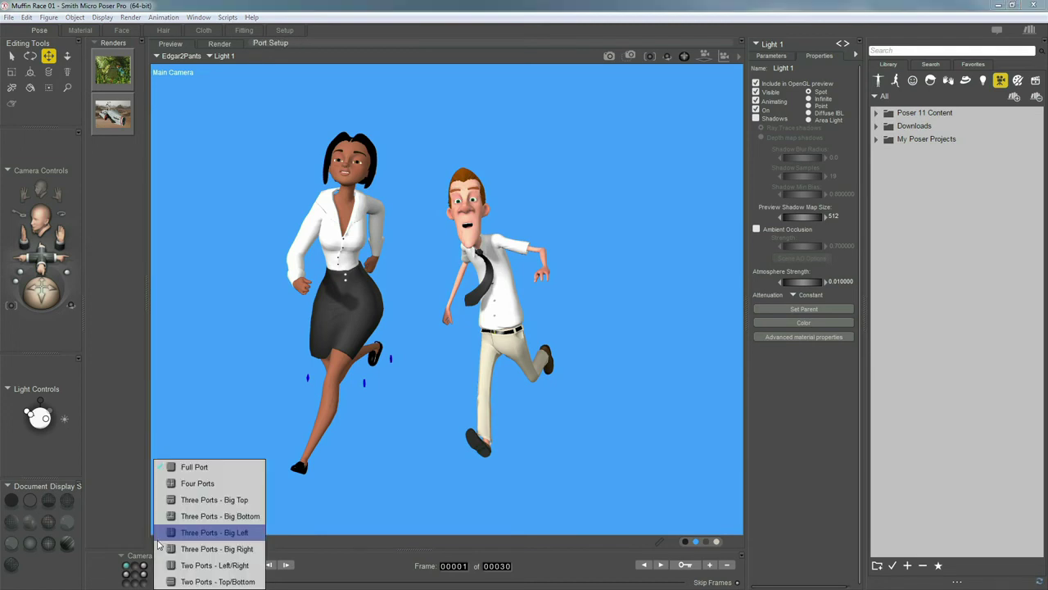
{"action": "left_click", "coordinate": [187, 484]}
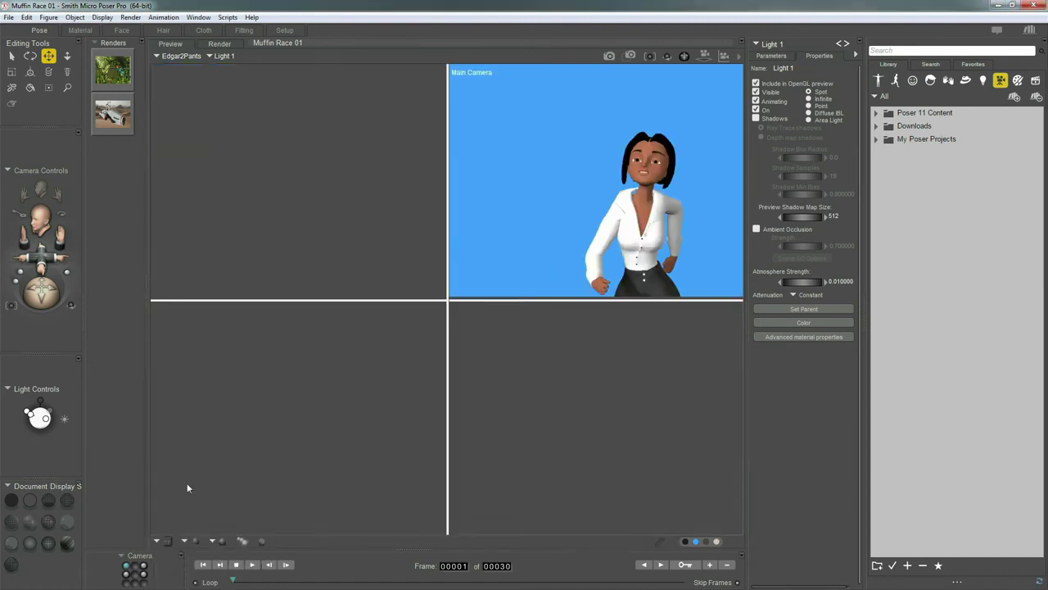
{"action": "mouse_move", "coordinate": [385, 256]}
{"action": "left_mouse_down"}
{"action": "mouse_move", "coordinate": [424, 208]}
{"action": "mouse_move", "coordinate": [379, 264]}
{"action": "mouse_move", "coordinate": [362, 231]}
{"action": "left_mouse_up"}
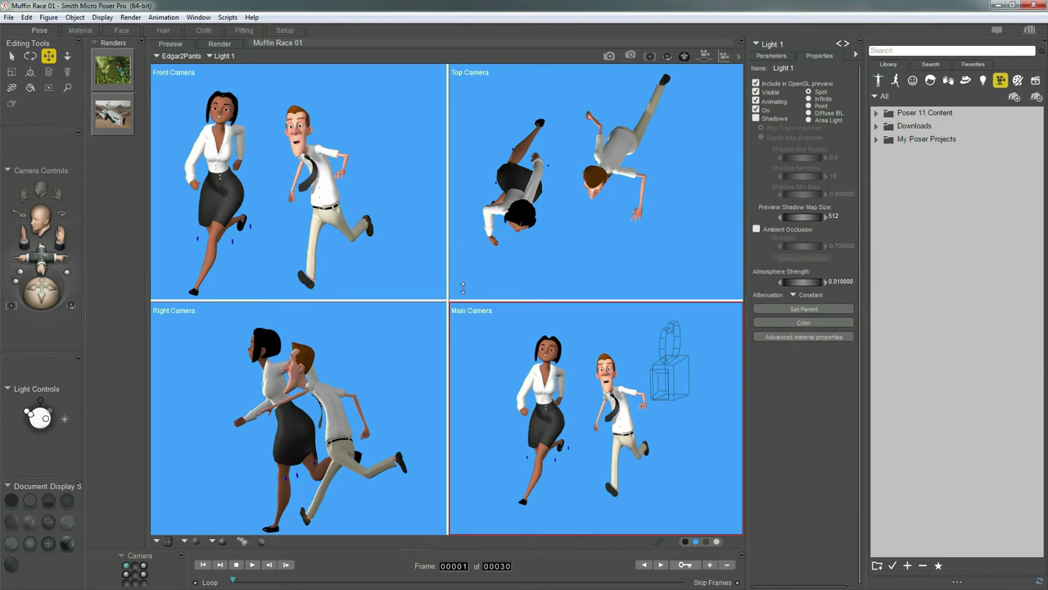
{"action": "left_click", "coordinate": [412, 233]}
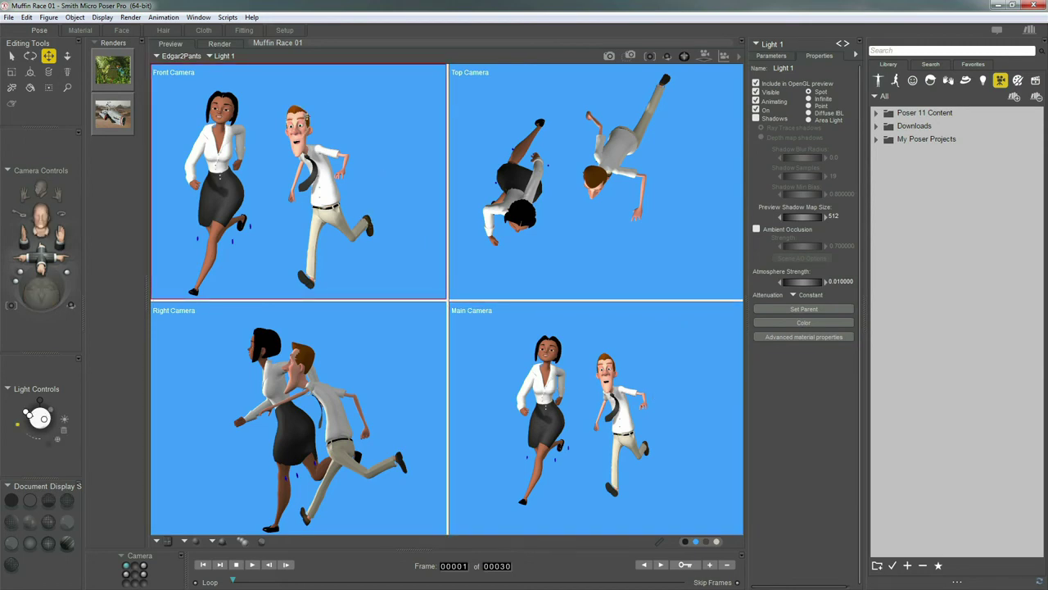
{"action": "left_click", "coordinate": [684, 57]}
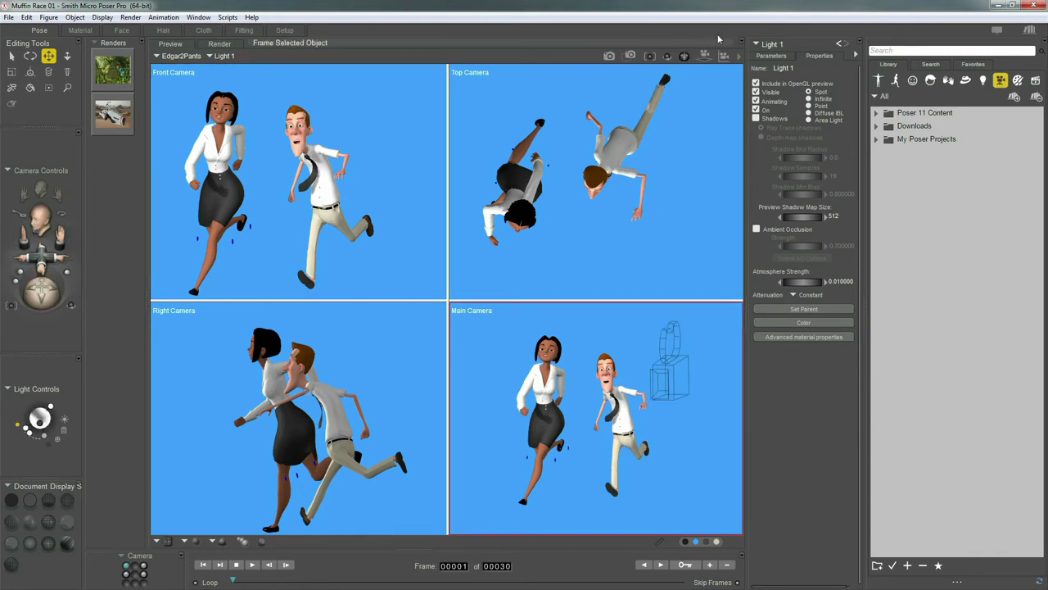
{"action": "left_click_drag", "start_coordinate": [649, 56], "coordinate": [684, 56]}
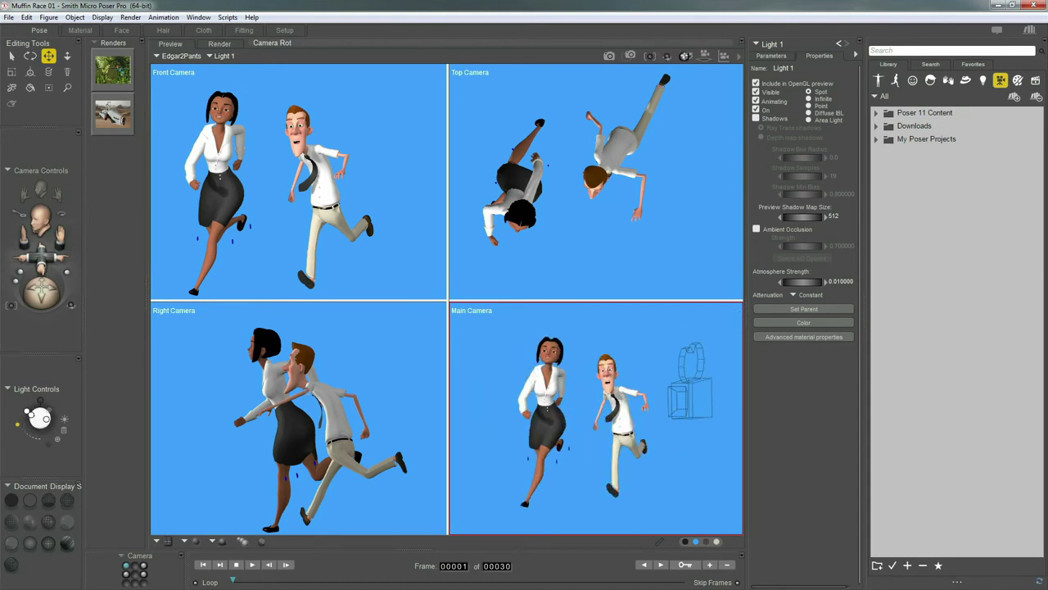
- Switch the Front Camera port to the Face Camera and change the preview layout to Two Ports - Left/Right
{"action": "left_click", "coordinate": [359, 228]}
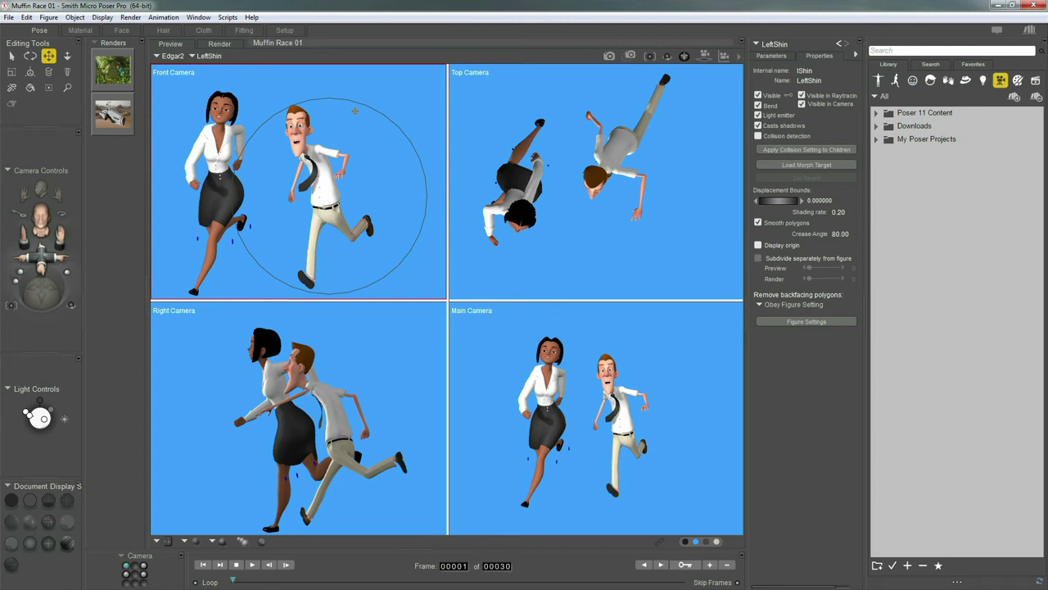
{"action": "key", "text": "ctrl+equal"}
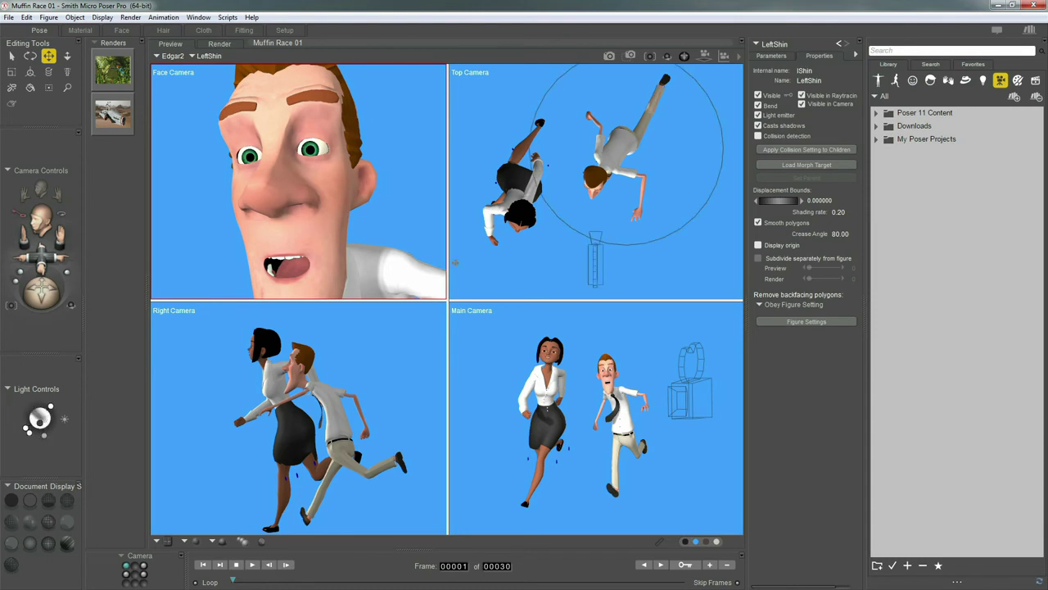
{"action": "left_click", "coordinate": [157, 541]}
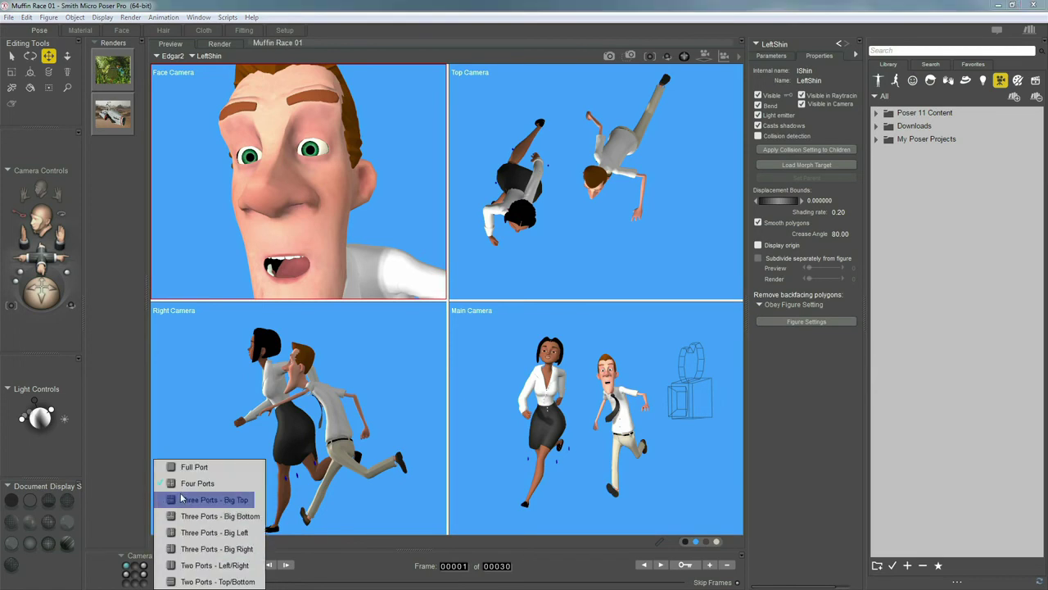
{"action": "left_click", "coordinate": [190, 565]}
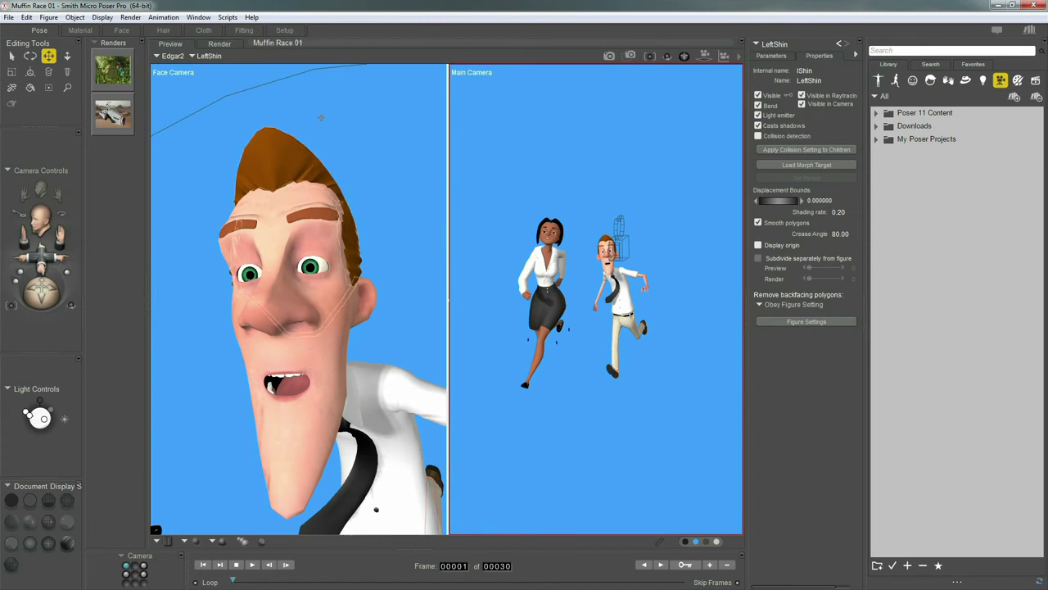
- Switch the Face Camera port to the Top Camera view
{"action": "left_click", "coordinate": [244, 133]}
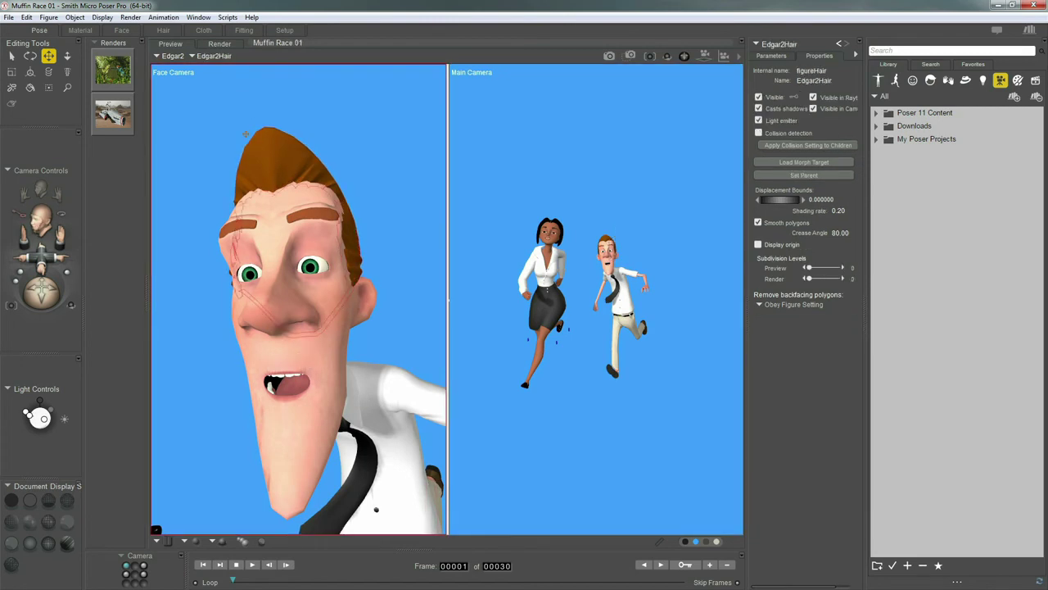
{"action": "left_click", "coordinate": [57, 174]}
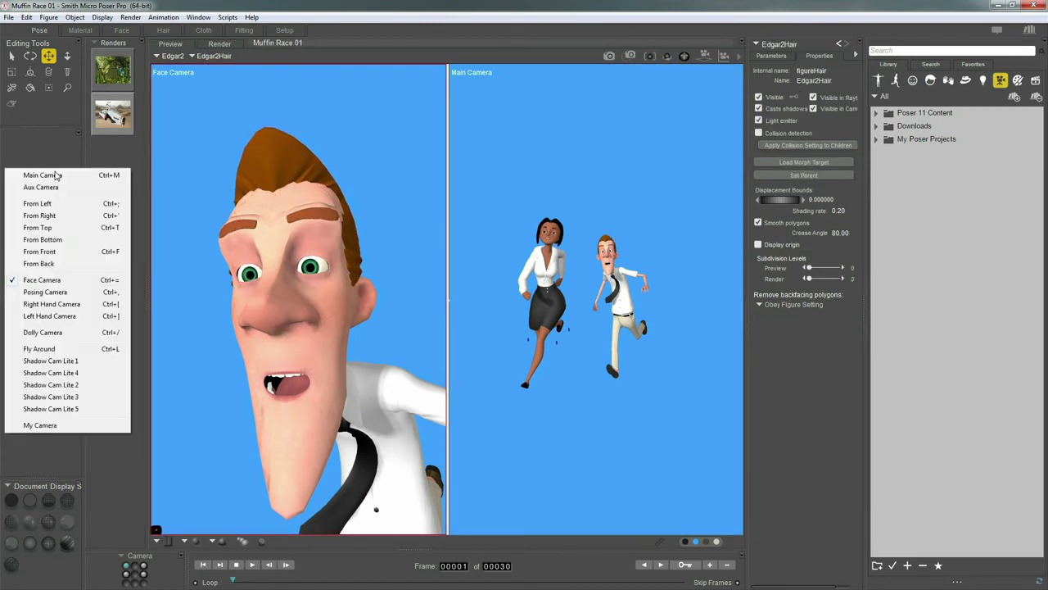
{"action": "left_click", "coordinate": [37, 227]}
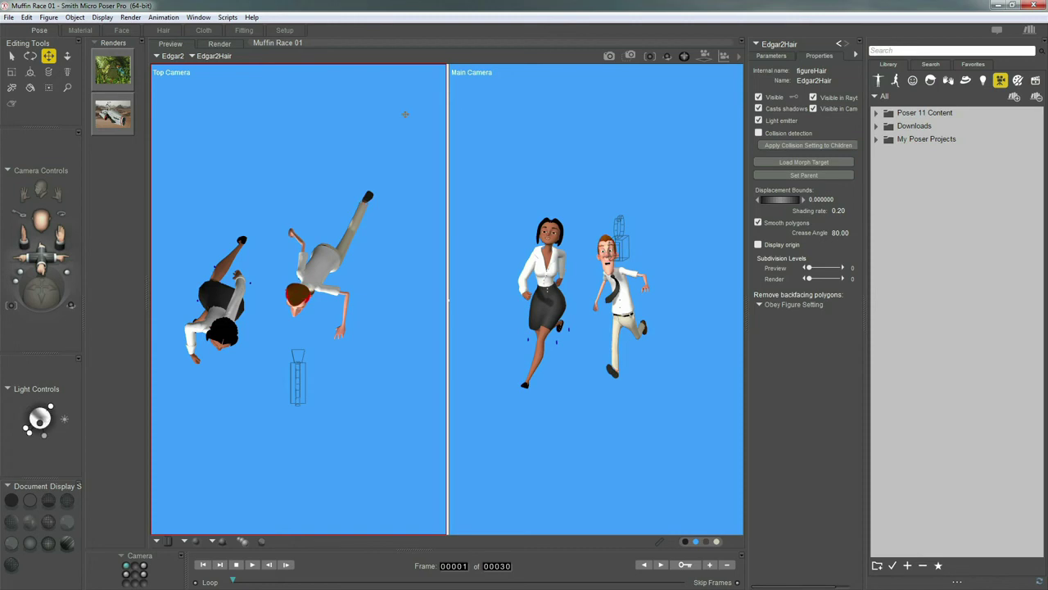
- Bring the Main Camera closer to the figures, and move Edgar2's whole body slightly backward in the Top Camera port
{"action": "left_click", "coordinate": [211, 57]}
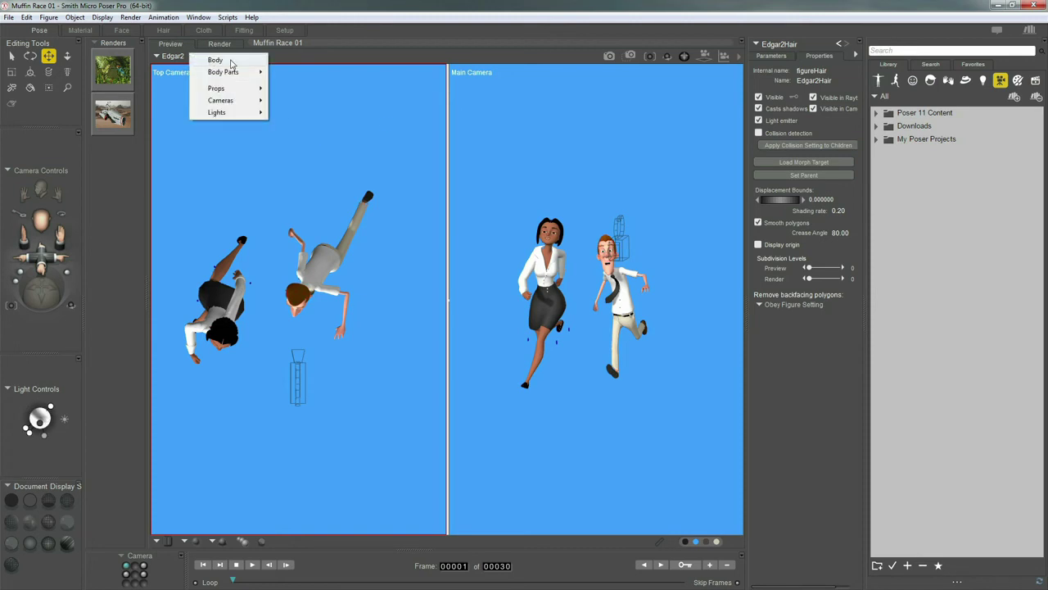
{"action": "left_click", "coordinate": [216, 60]}
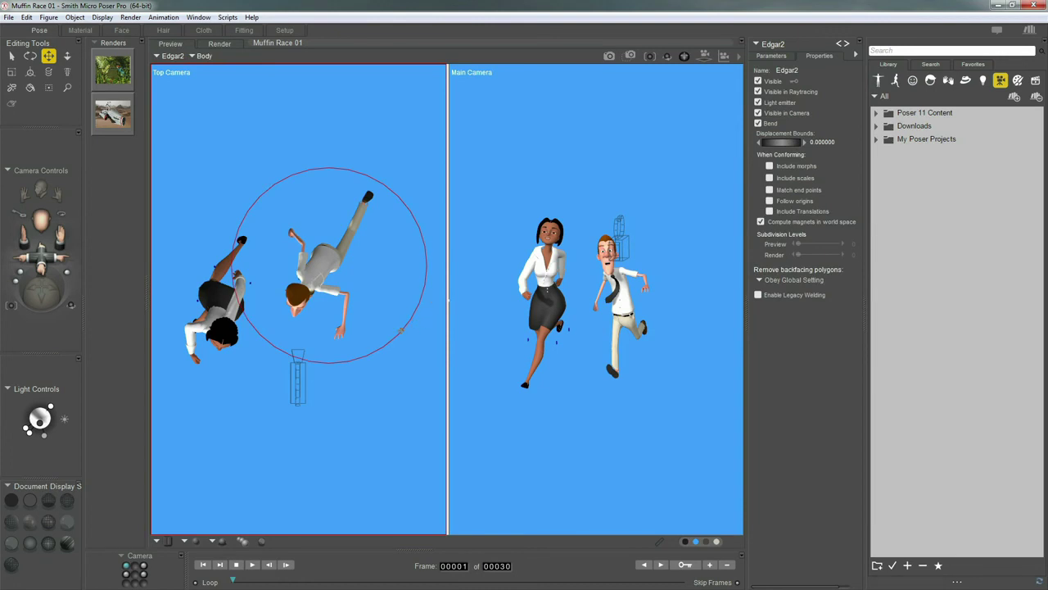
{"action": "left_click", "coordinate": [679, 195]}
{"action": "left_click_drag", "start_coordinate": [706, 56], "coordinate": [709, 98]}
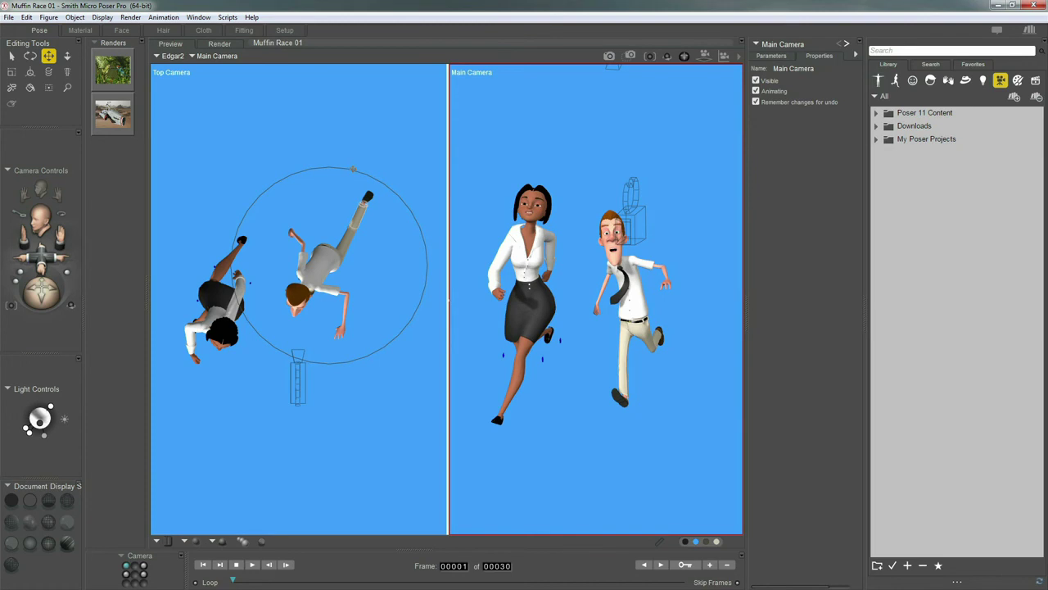
{"action": "left_click", "coordinate": [218, 56]}
{"action": "left_click", "coordinate": [214, 60]}
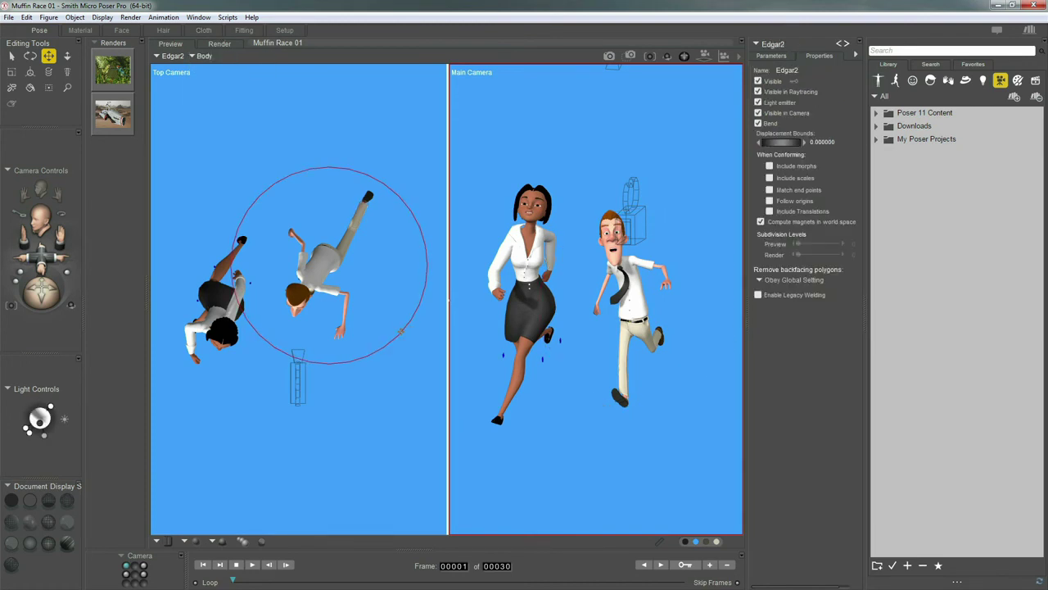
{"action": "mouse_move", "coordinate": [401, 331]}
{"action": "left_mouse_down"}
{"action": "mouse_move", "coordinate": [402, 230]}
{"action": "mouse_move", "coordinate": [404, 347]}
{"action": "mouse_move", "coordinate": [406, 170]}
{"action": "mouse_move", "coordinate": [408, 358]}
{"action": "mouse_move", "coordinate": [401, 322]}
{"action": "left_mouse_up"}
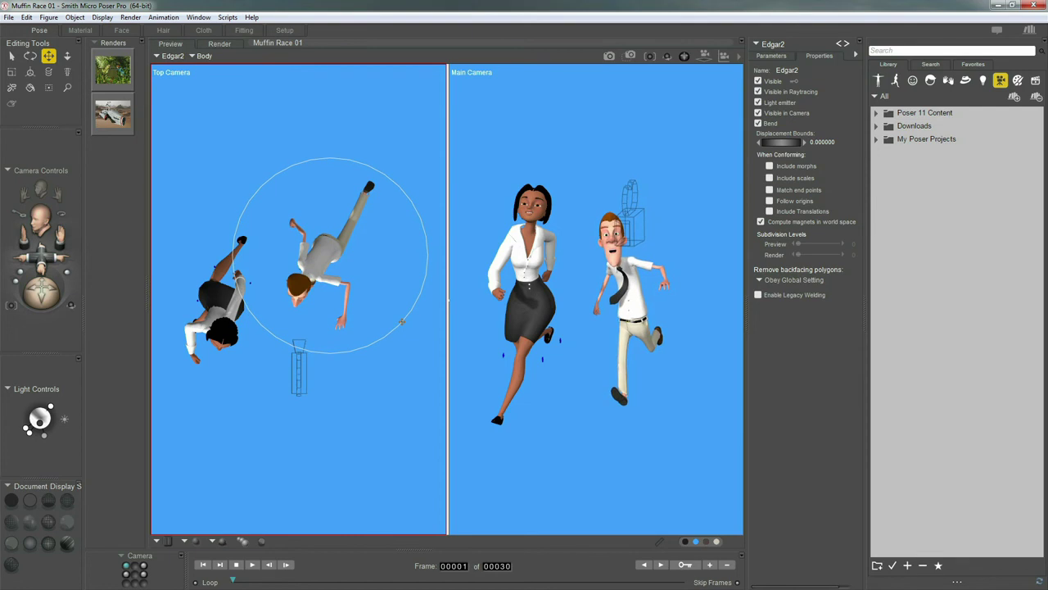
- Locate the Main Camera object in the Top Camera port and move it closer to the two figures
{"action": "left_click_drag", "start_coordinate": [705, 54], "coordinate": [726, 18]}
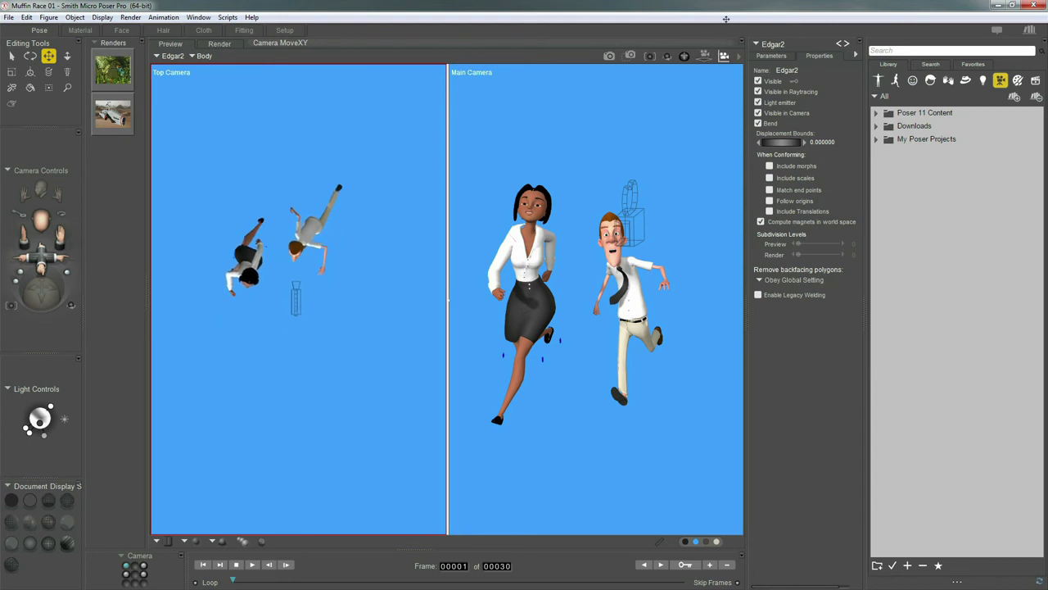
{"action": "left_click_drag", "start_coordinate": [724, 55], "coordinate": [710, 77]}
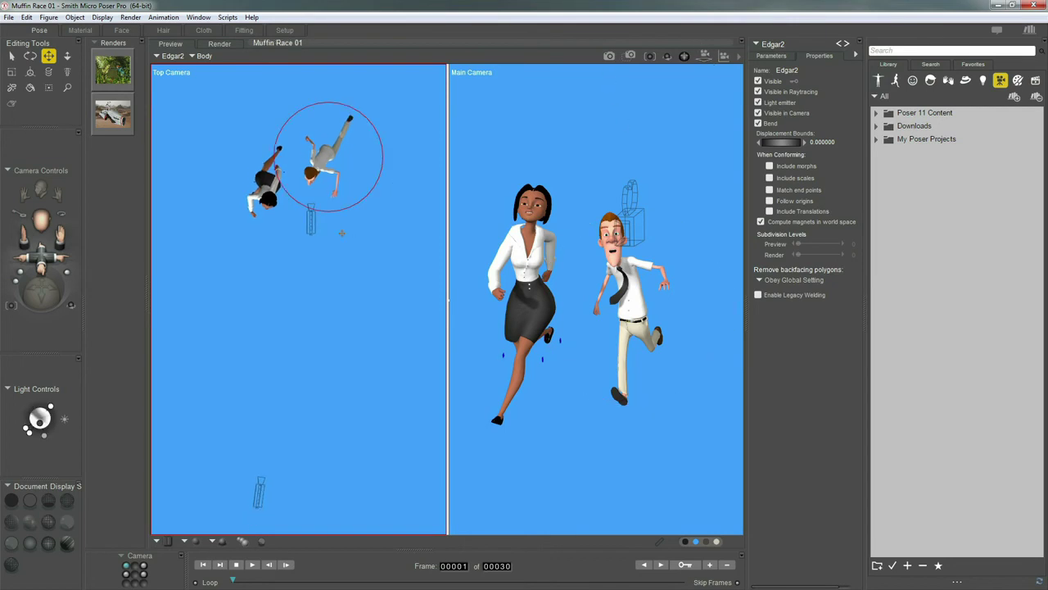
{"action": "left_click", "coordinate": [311, 220]}
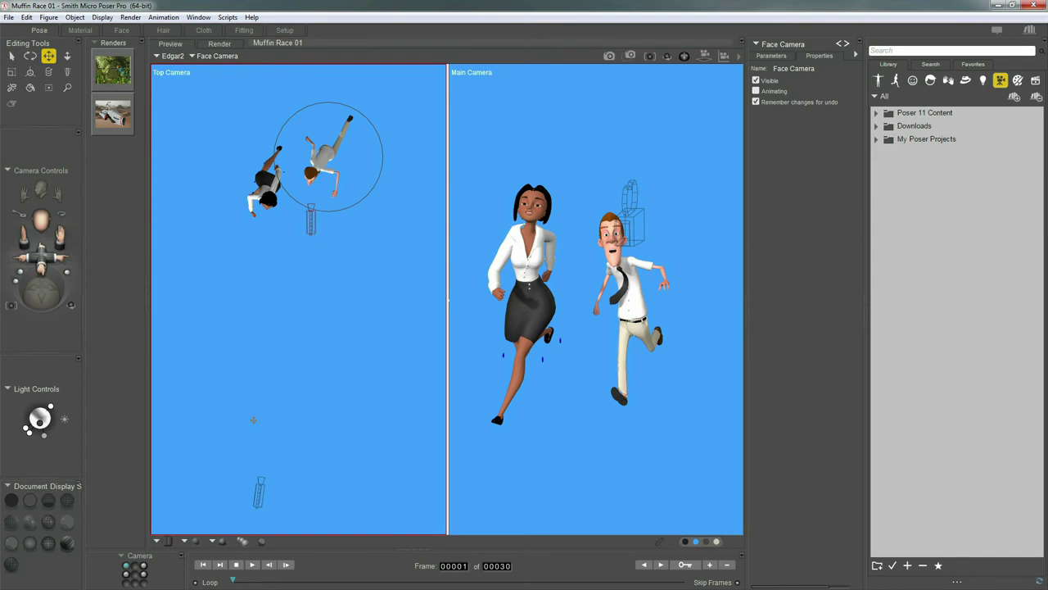
{"action": "left_click", "coordinate": [258, 491]}
{"action": "left_click", "coordinate": [504, 254]}
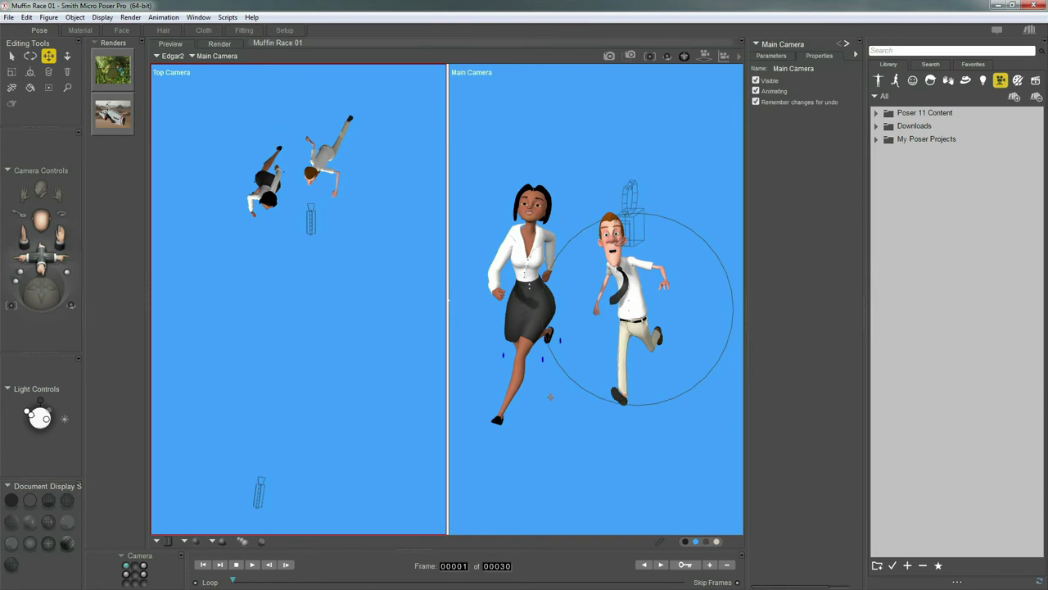
{"action": "left_click", "coordinate": [242, 481]}
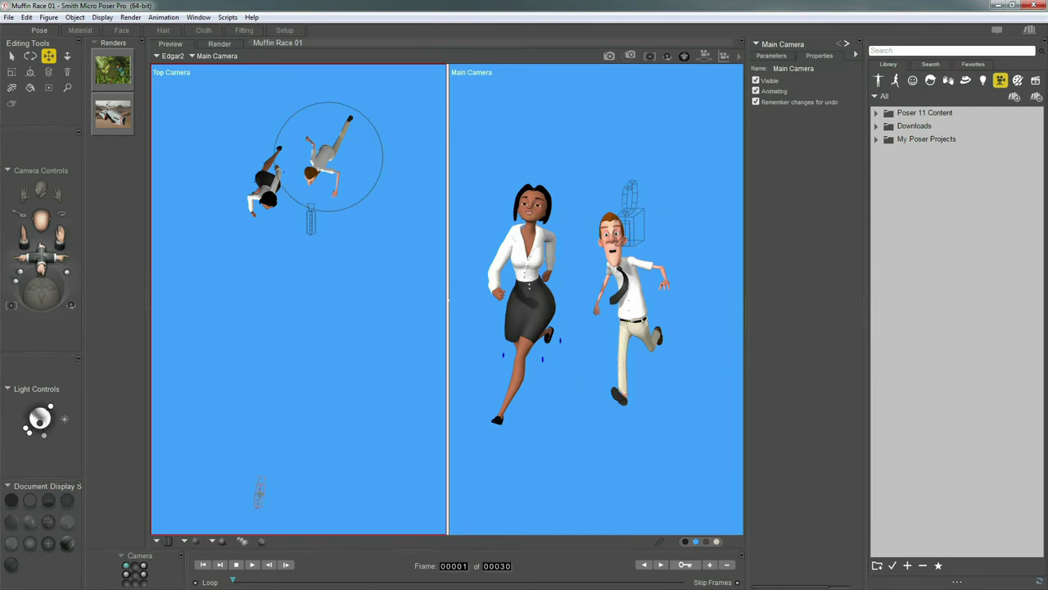
{"action": "left_click_drag", "start_coordinate": [259, 491], "coordinate": [271, 389]}
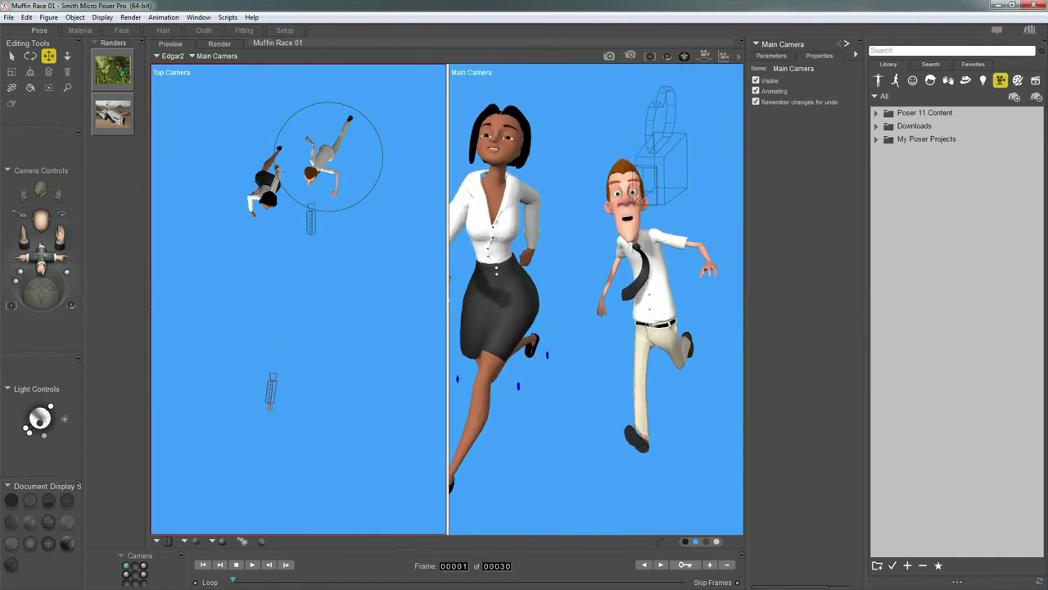
- Adjust the Main Camera with the Direct Manipulation tool in the Top Camera port, and return to a full-port Main Camera preview
{"action": "key", "text": "u"}
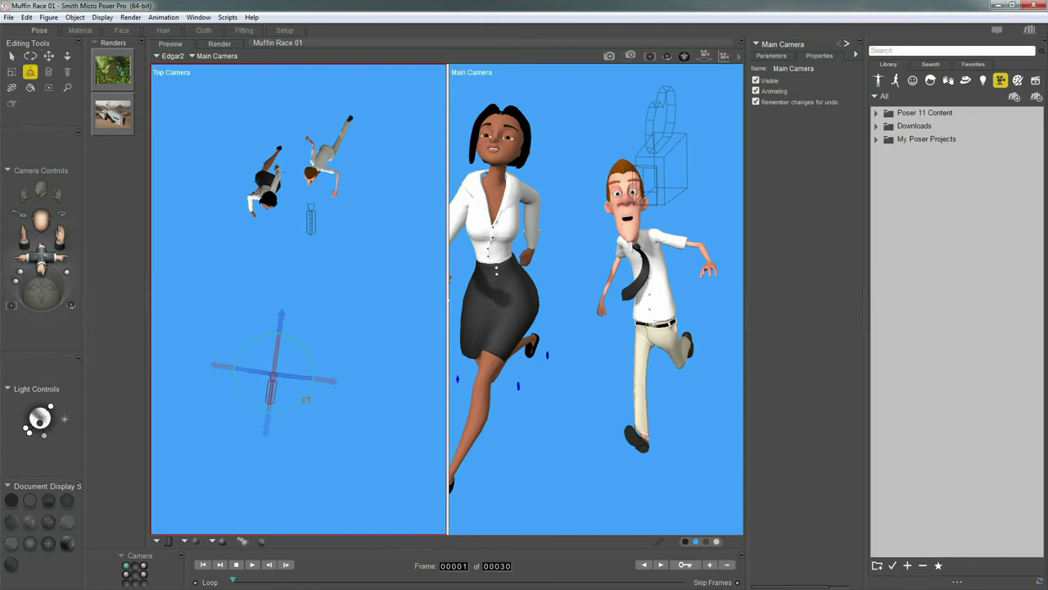
{"action": "left_click_drag", "start_coordinate": [302, 397], "coordinate": [274, 377]}
{"action": "key", "text": "ctrl+m"}
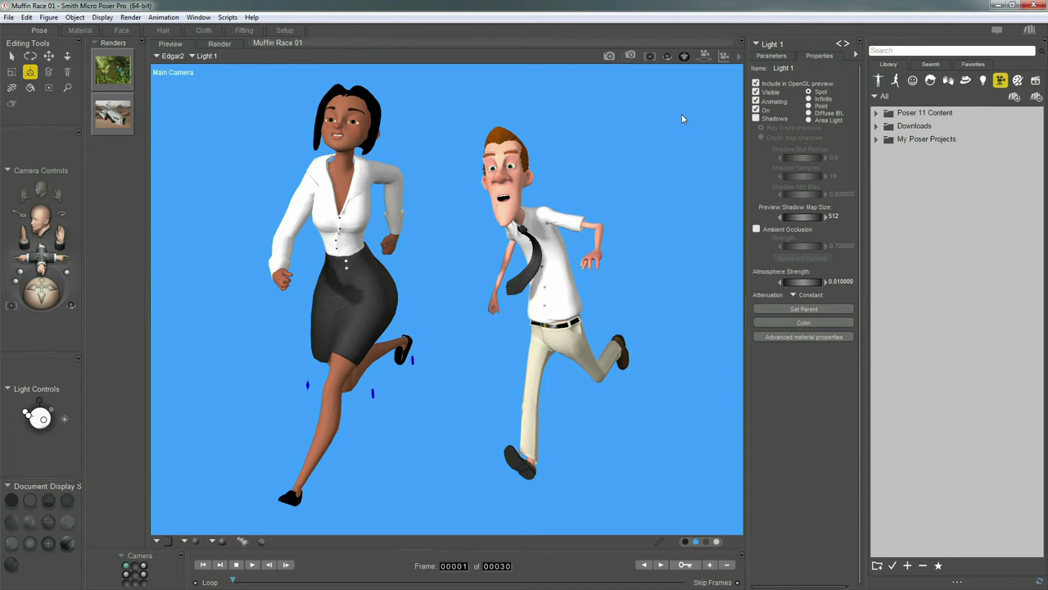
- Display in turn the parameters of Light 1, Edgar2's left forearm and Edgar2's hair
{"action": "left_click", "coordinate": [770, 57]}
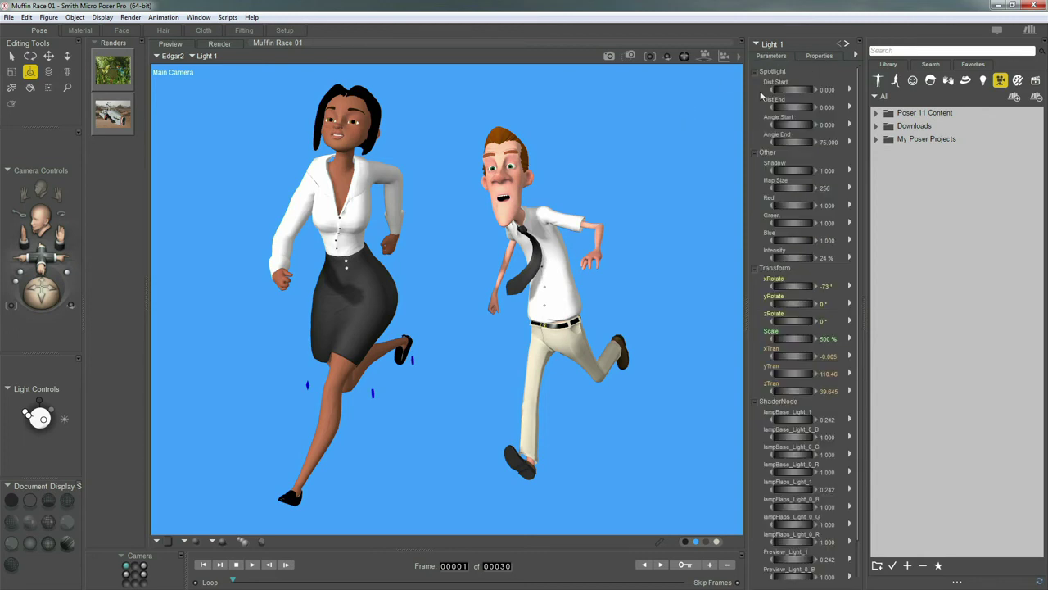
{"action": "left_click", "coordinate": [598, 243]}
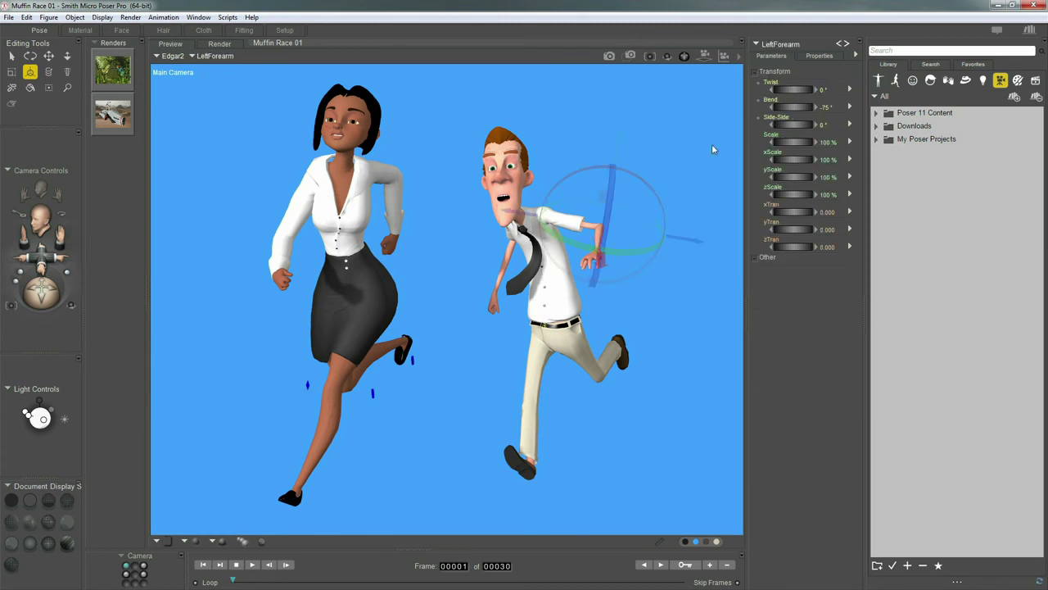
{"action": "left_click", "coordinate": [506, 150]}
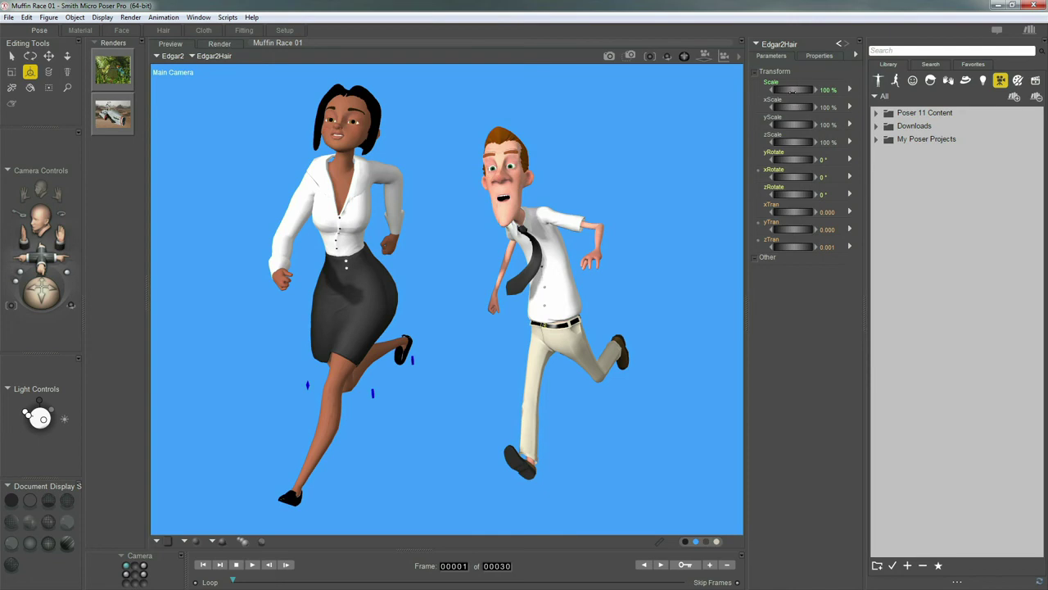
- Choose the Posing Camera from the scene's camera list to display its parameters
{"action": "left_click", "coordinate": [783, 46]}
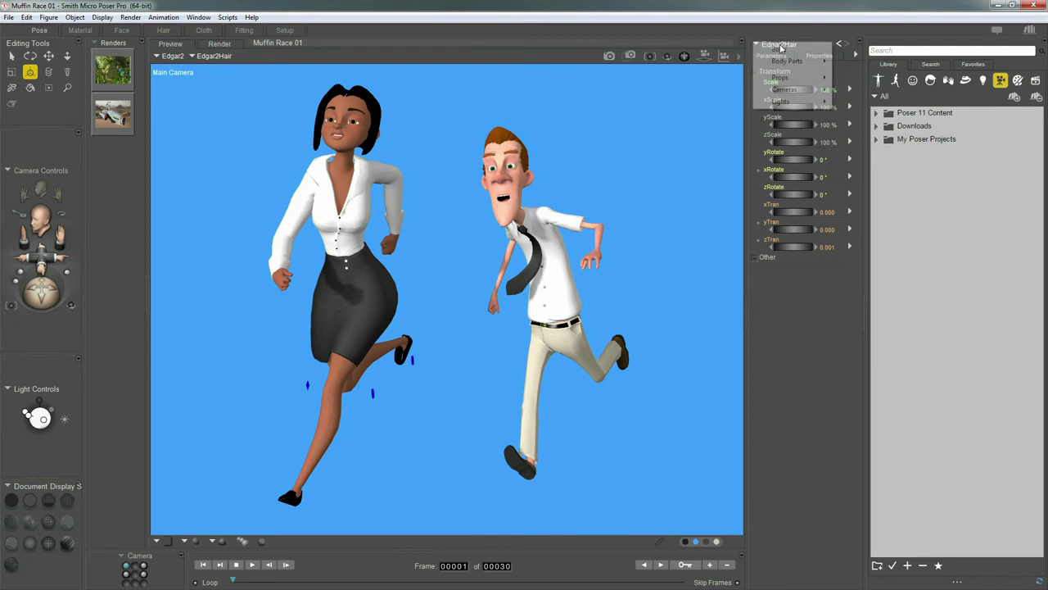
{"action": "mouse_move", "coordinate": [794, 89]}
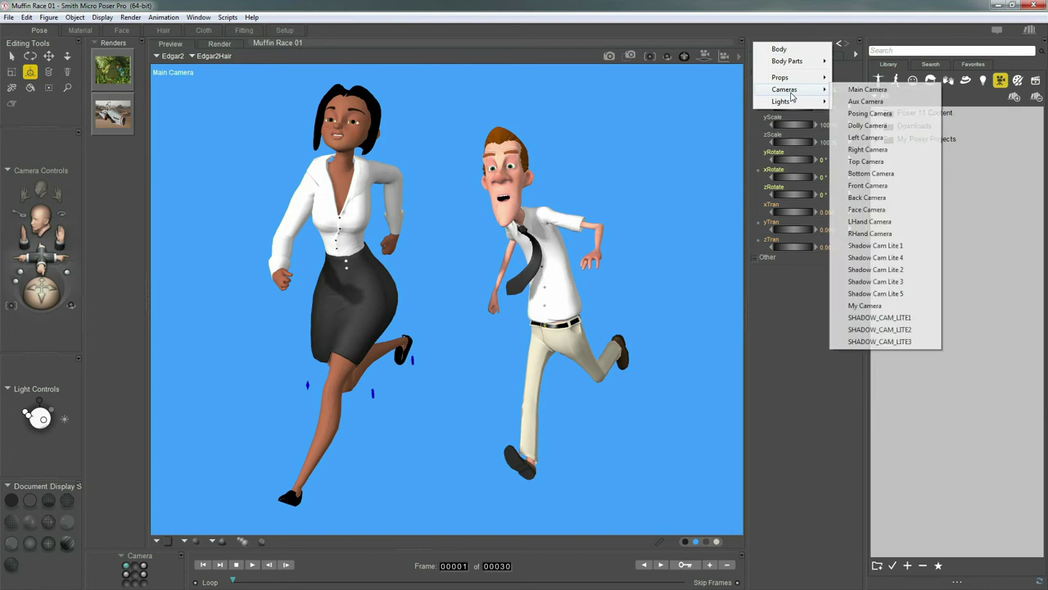
{"action": "left_click", "coordinate": [870, 113]}
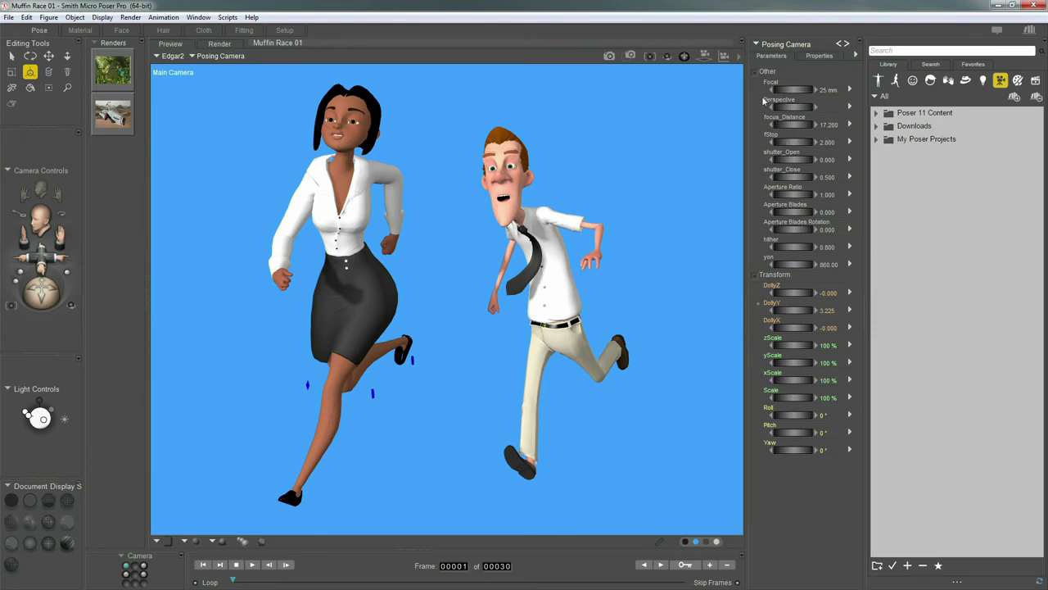
{"action": "left_click", "coordinate": [774, 49]}
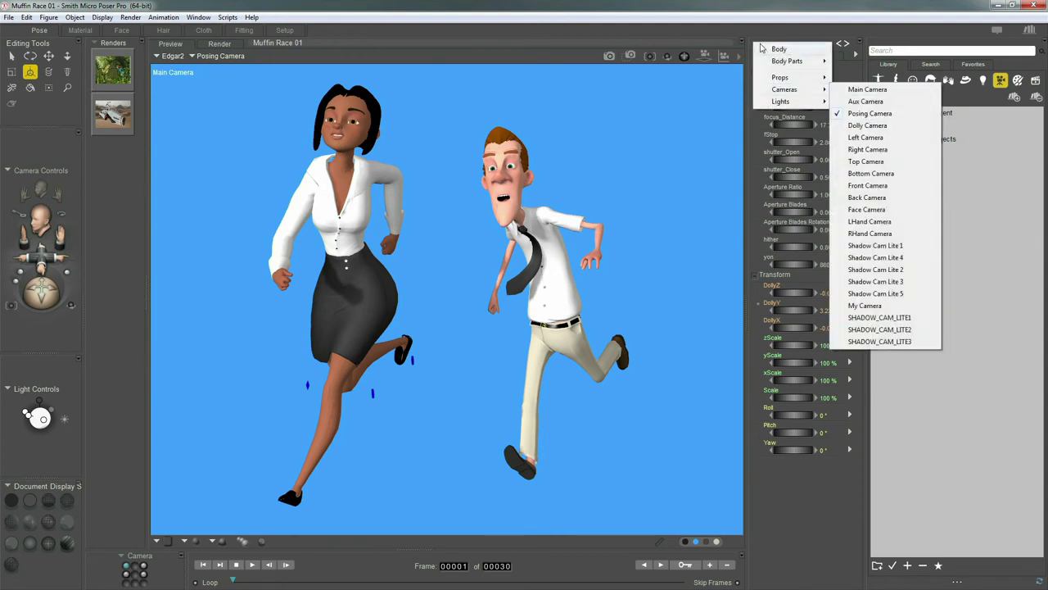
{"action": "left_click", "coordinate": [762, 33]}
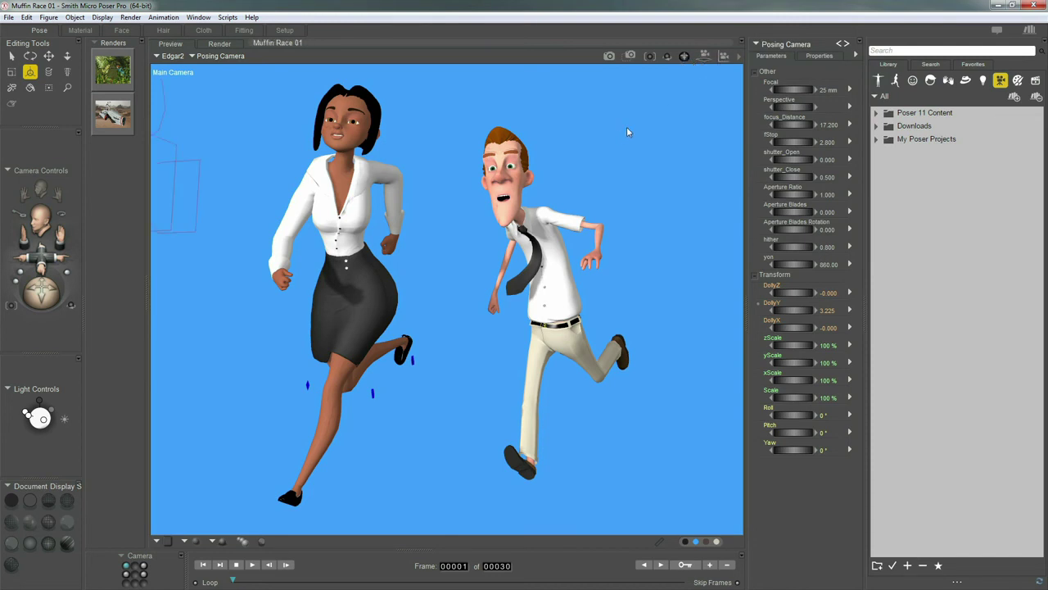
- Switch the displayed parameters between the Main Camera and Edgar2's left forearm, ending on the Main Camera
{"action": "left_click", "coordinate": [704, 62]}
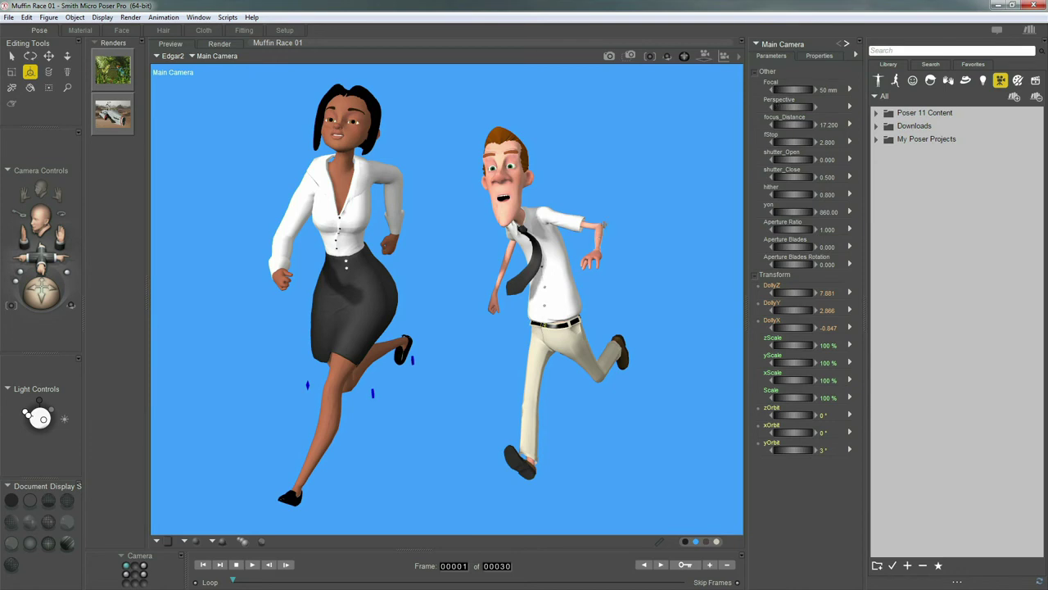
{"action": "left_click", "coordinate": [599, 234]}
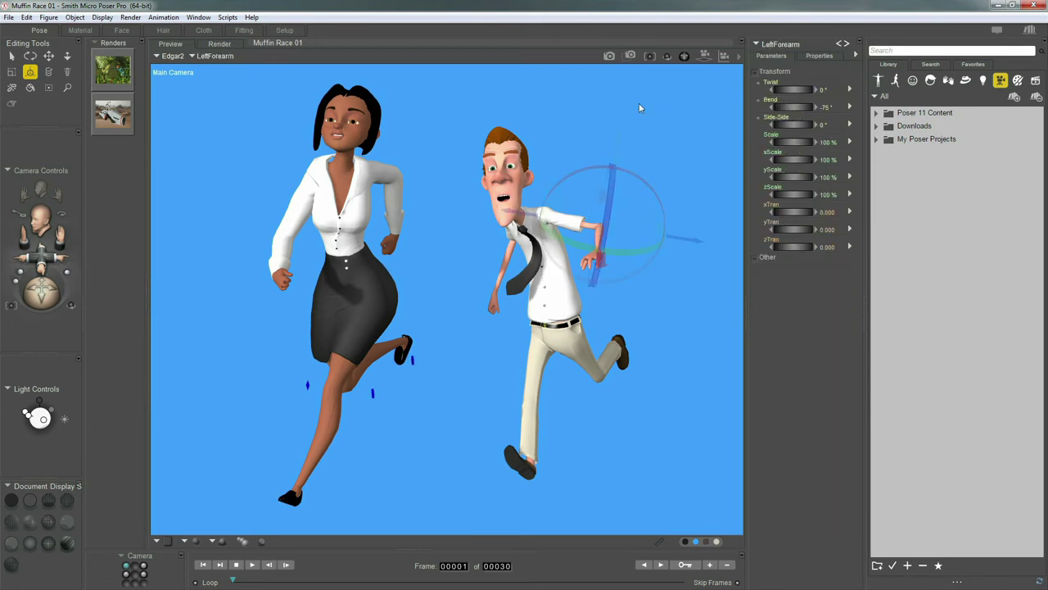
{"action": "left_click", "coordinate": [702, 56]}
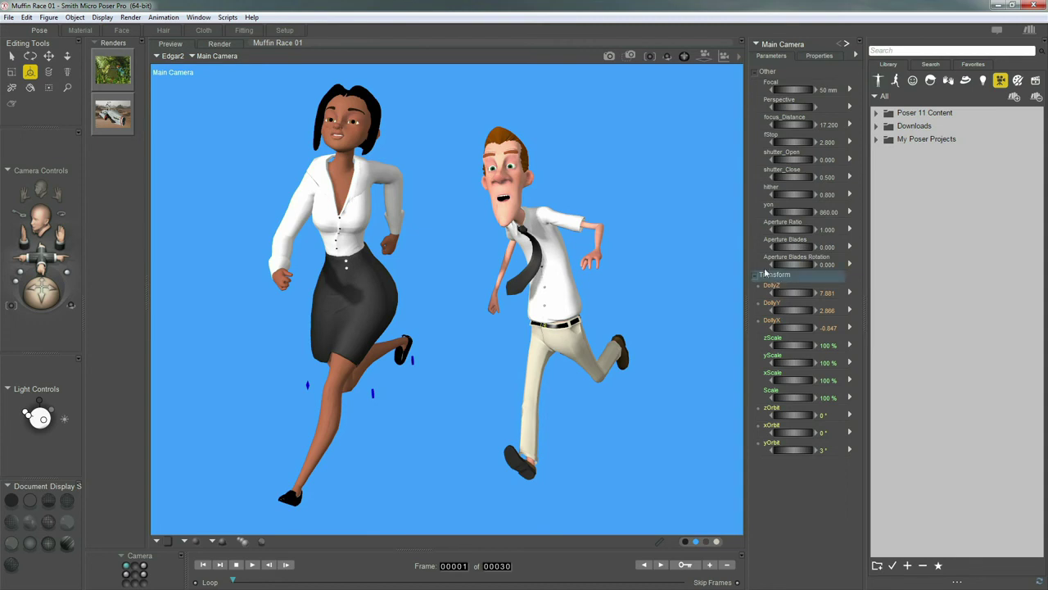
- Try the Main Camera's dolly and orbit controls, moving it nearer and farther and turning yOrbit to -4°
{"action": "mouse_move", "coordinate": [788, 293]}
{"action": "left_mouse_down"}
{"action": "mouse_move", "coordinate": [832, 285]}
{"action": "mouse_move", "coordinate": [798, 291]}
{"action": "left_mouse_up"}
{"action": "left_click_drag", "start_coordinate": [702, 57], "coordinate": [703, 45]}
{"action": "left_click_drag", "start_coordinate": [789, 311], "coordinate": [806, 292]}
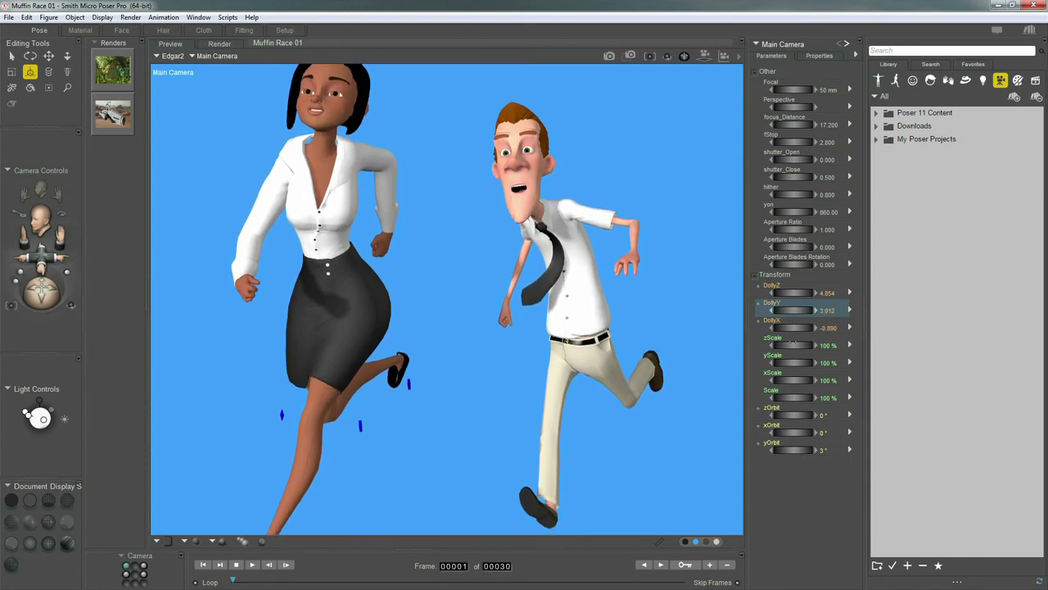
{"action": "left_click_drag", "start_coordinate": [683, 56], "coordinate": [683, 56]}
{"action": "left_click_drag", "start_coordinate": [684, 56], "coordinate": [678, 67]}
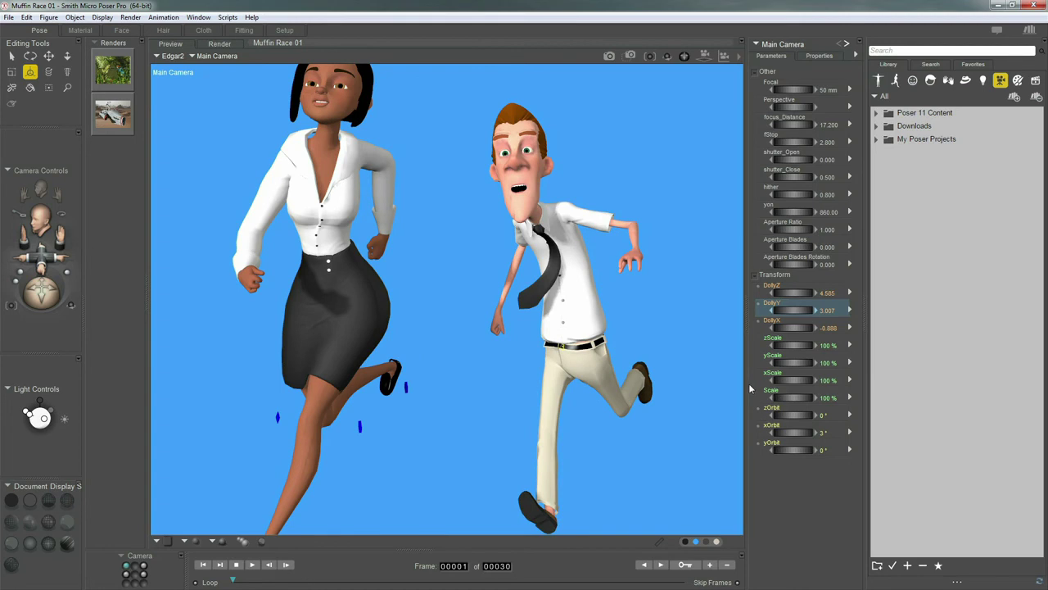
{"action": "left_click_drag", "start_coordinate": [706, 57], "coordinate": [704, 67]}
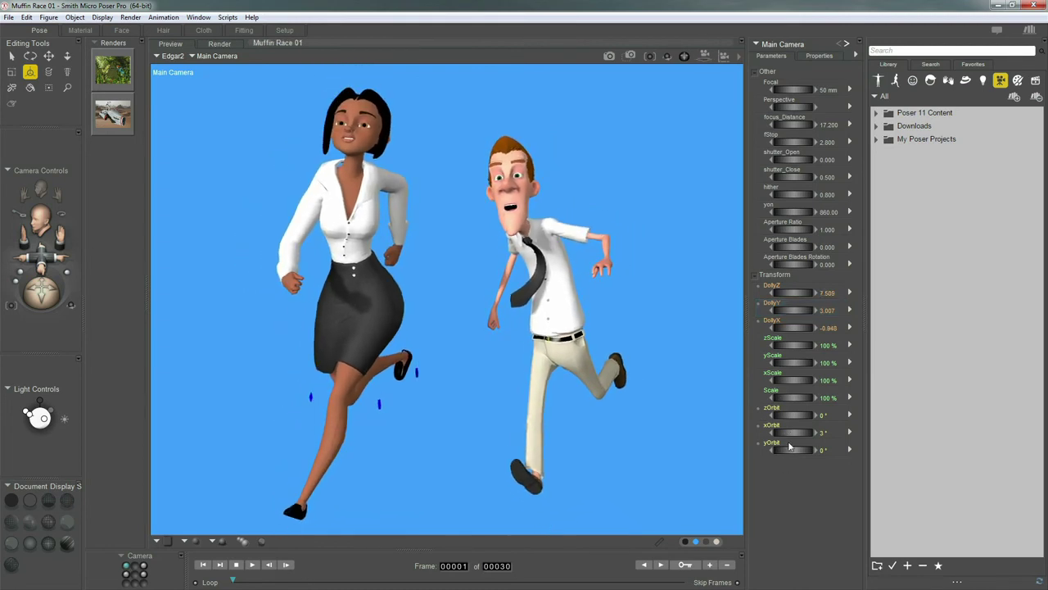
{"action": "mouse_move", "coordinate": [790, 450]}
{"action": "left_mouse_down"}
{"action": "mouse_move", "coordinate": [753, 457]}
{"action": "mouse_move", "coordinate": [813, 451]}
{"action": "mouse_move", "coordinate": [787, 455]}
{"action": "left_mouse_up"}
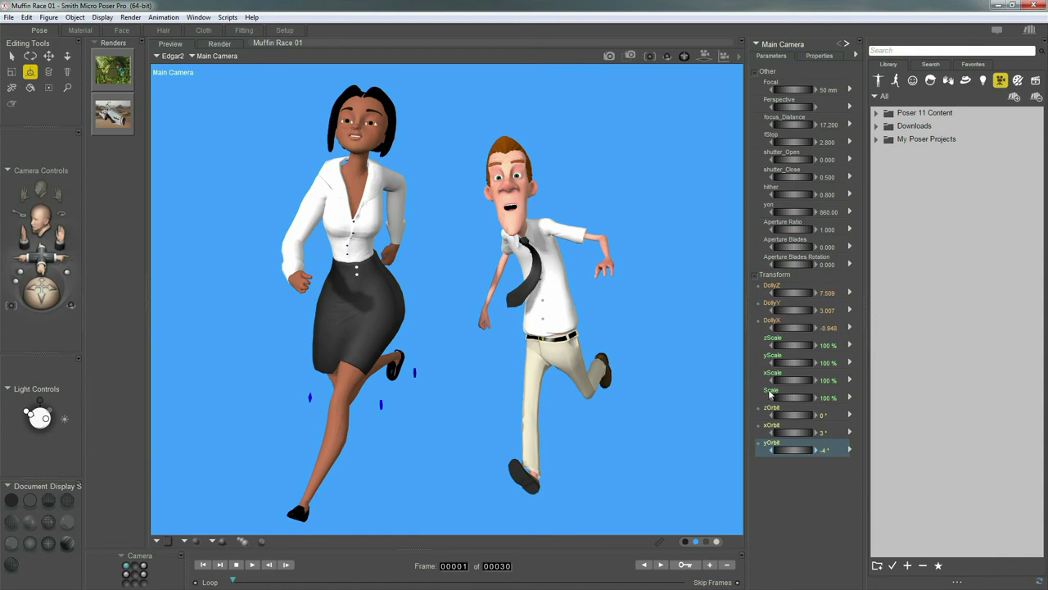
- Try scaling the Main Camera to 179%, orbit it around the figures, and restore its default settings
{"action": "left_click_drag", "start_coordinate": [799, 397], "coordinate": [702, 415]}
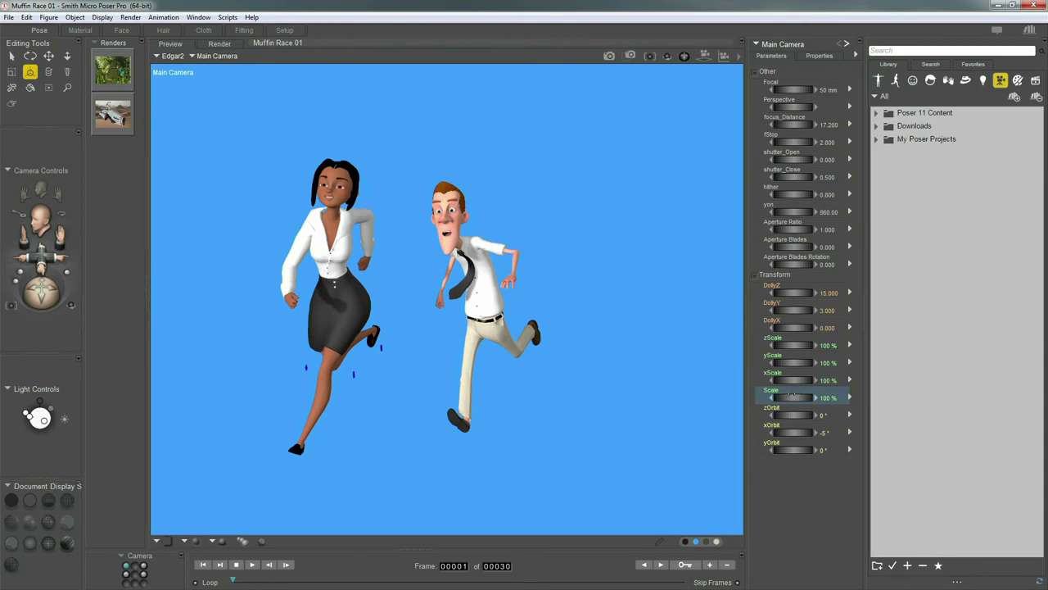
{"action": "left_click_drag", "start_coordinate": [795, 397], "coordinate": [876, 385]}
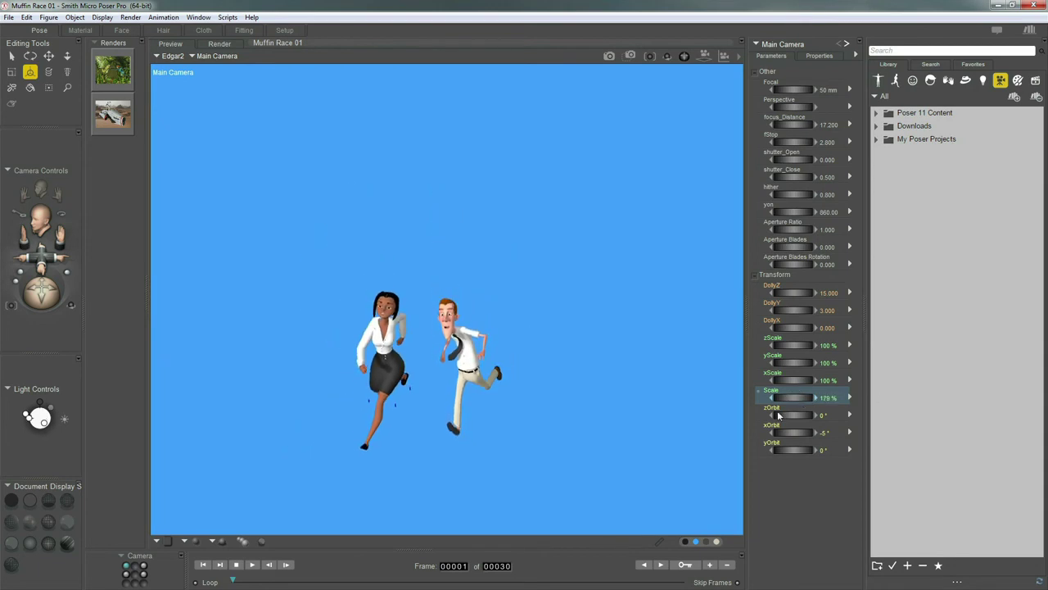
{"action": "left_click_drag", "start_coordinate": [690, 387], "coordinate": [690, 407]}
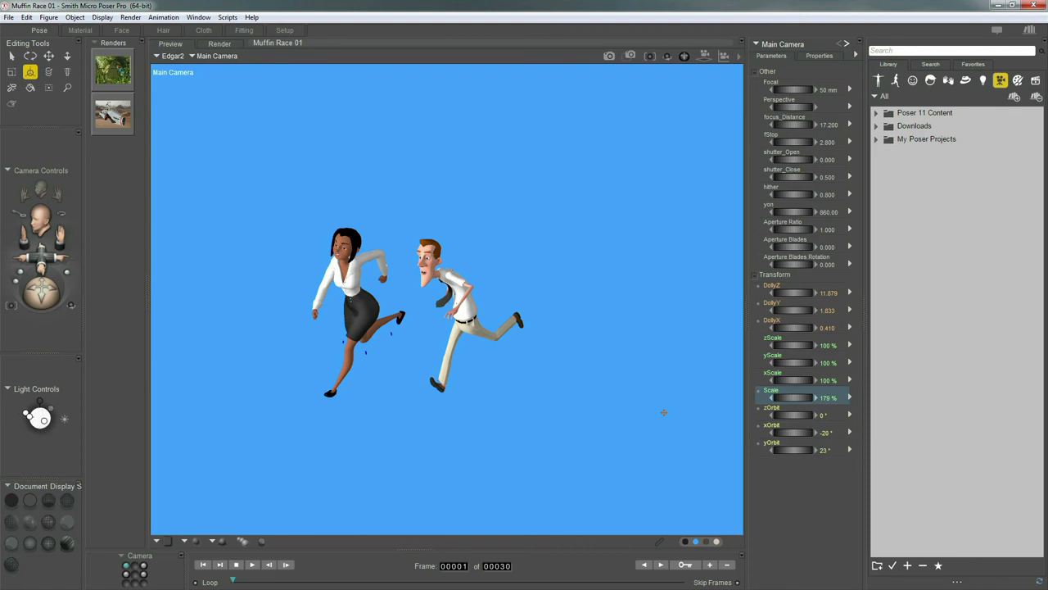
{"action": "key", "text": "ctrl+shift+c"}
{"action": "mouse_move", "coordinate": [795, 398]}
{"action": "left_mouse_down"}
{"action": "mouse_move", "coordinate": [687, 409]}
{"action": "mouse_move", "coordinate": [802, 402]}
{"action": "left_mouse_up"}
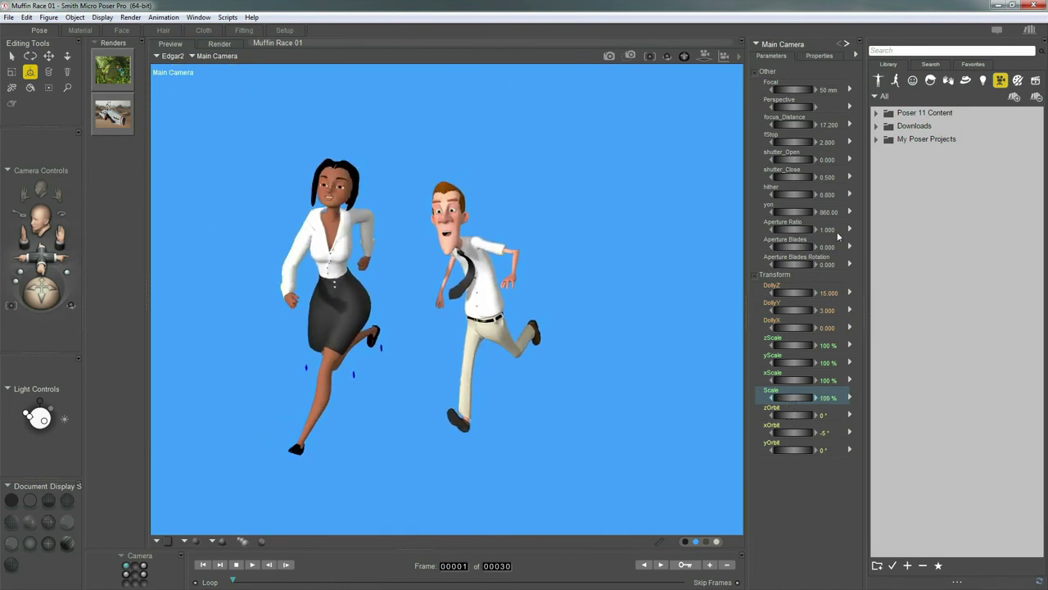
- Examine the Main Camera's shutter_Open, shutter_Close, hither and yon parameters
{"action": "left_click", "coordinate": [771, 76]}
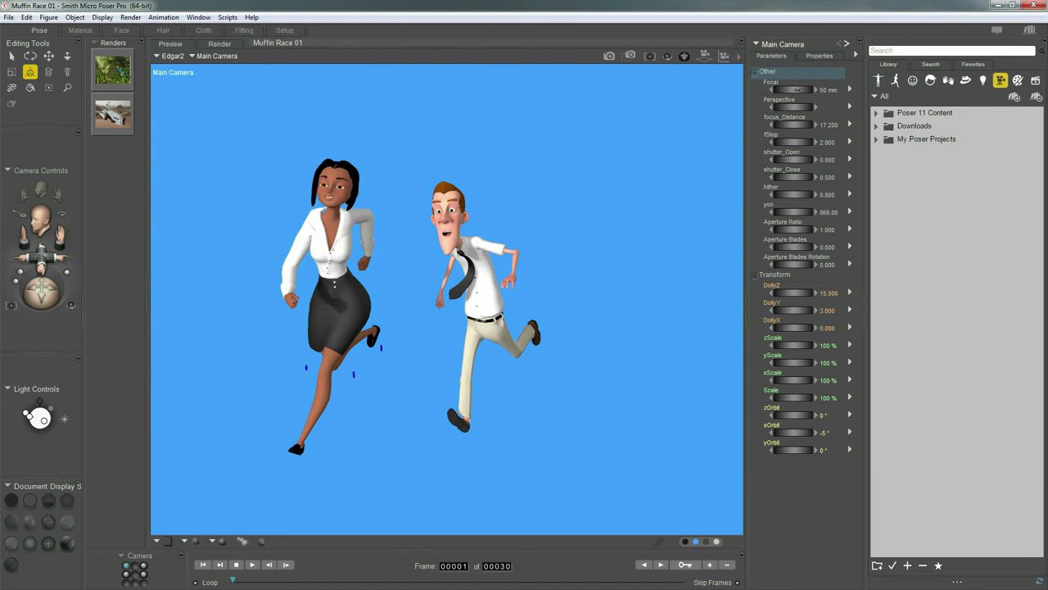
{"action": "left_click", "coordinate": [765, 175]}
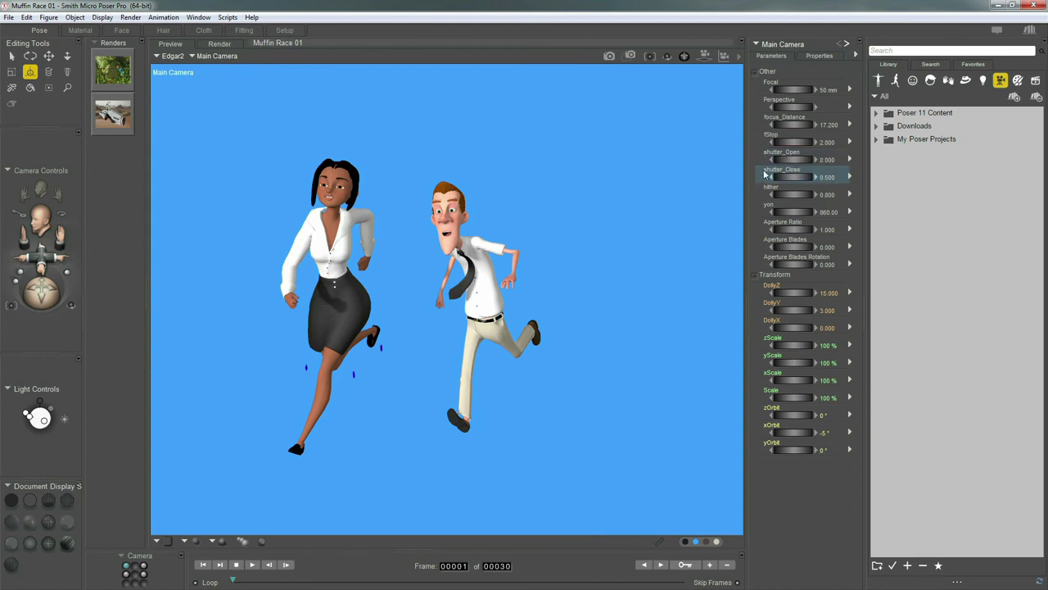
{"action": "left_click", "coordinate": [815, 155]}
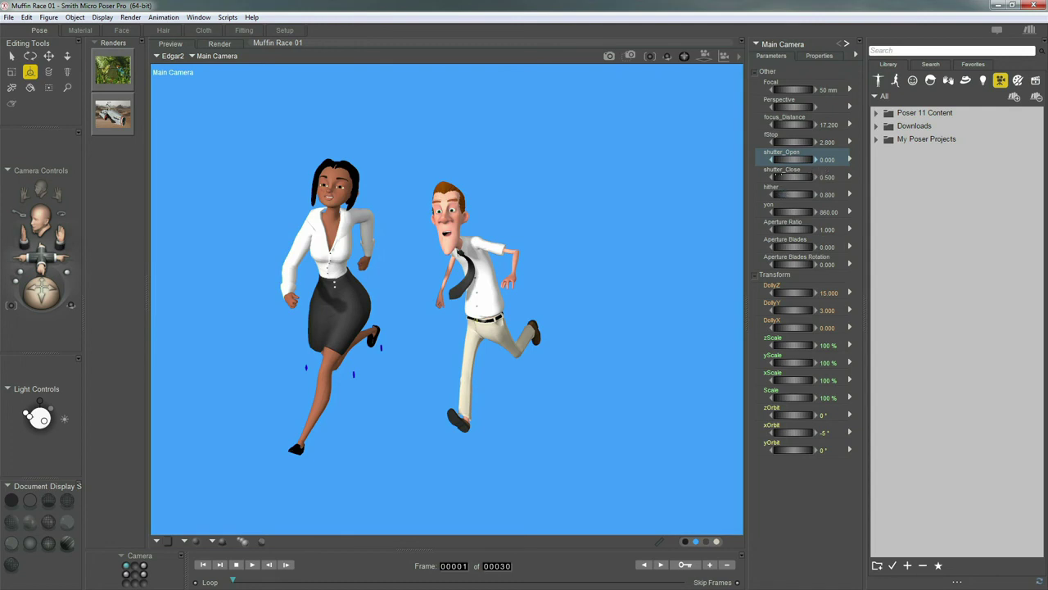
{"action": "left_click", "coordinate": [767, 178]}
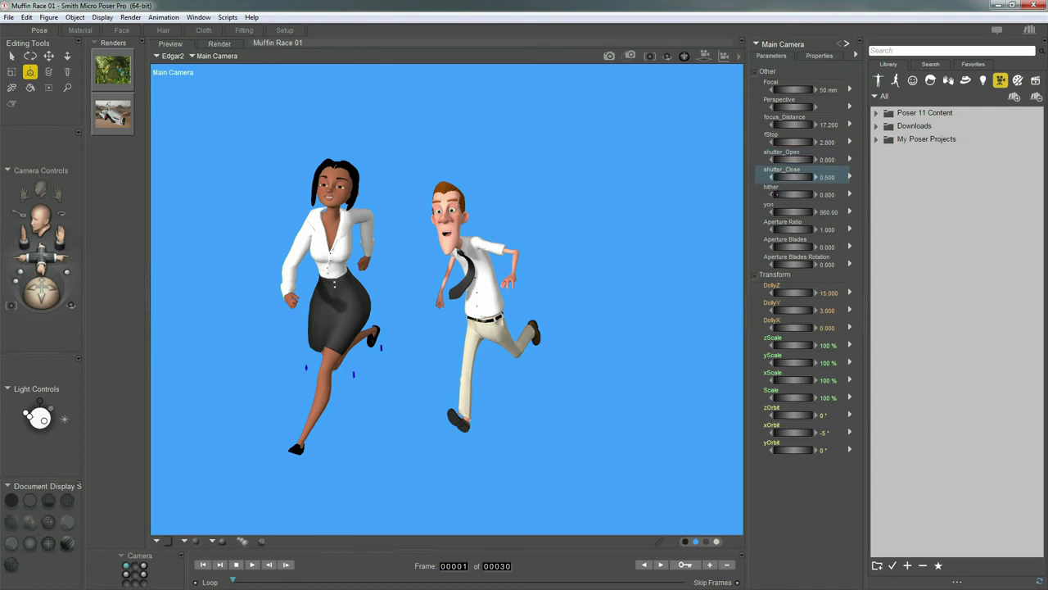
{"action": "left_click", "coordinate": [770, 198]}
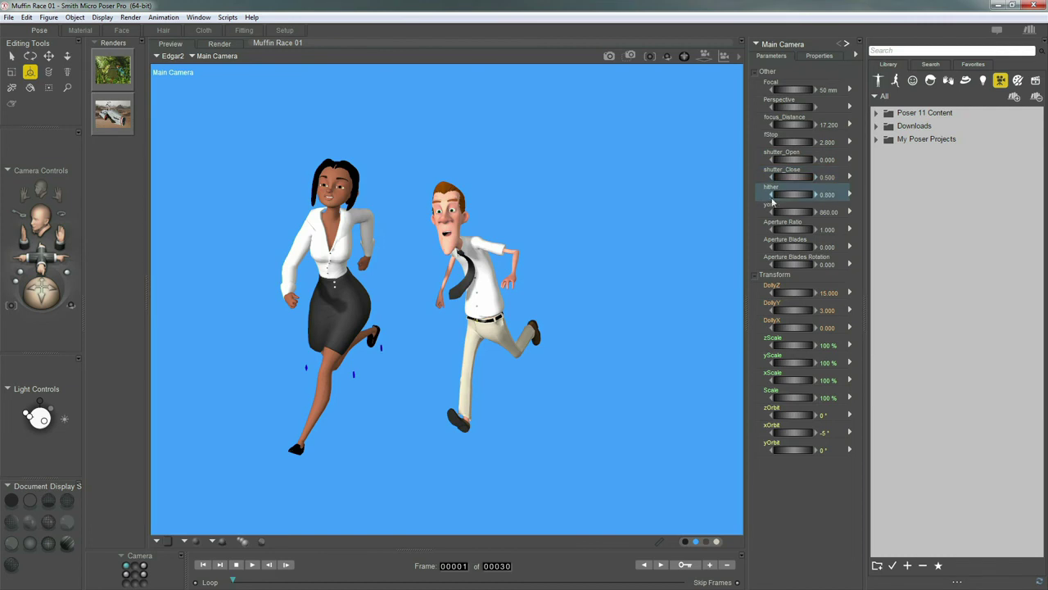
{"action": "left_click", "coordinate": [767, 209]}
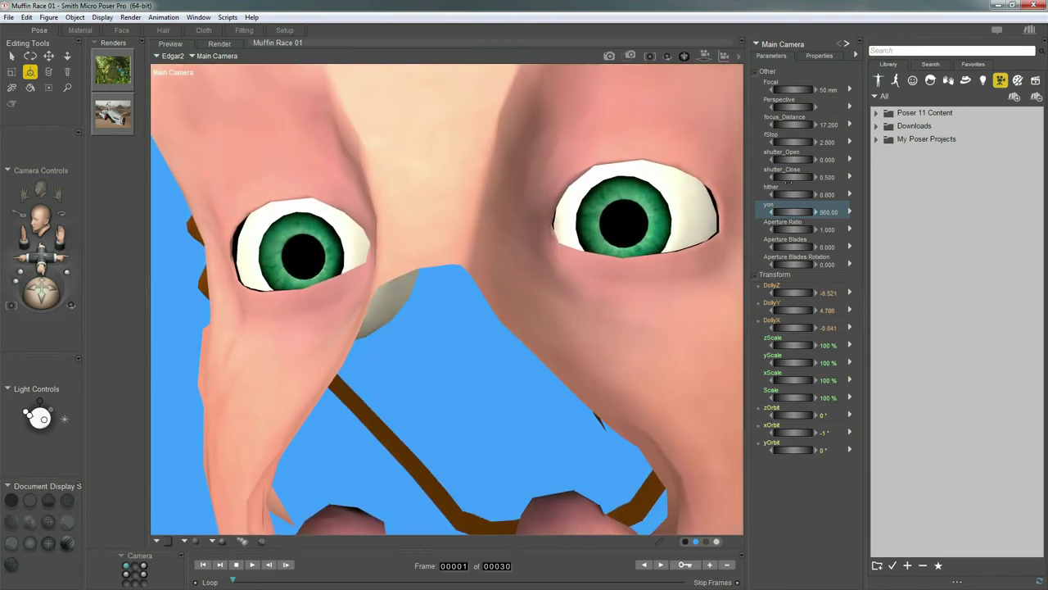
- Lower the Main Camera's hither clipping value to 0.000 on the close-up of Edgar2's face
{"action": "left_click", "coordinate": [770, 195]}
{"action": "left_click_drag", "start_coordinate": [800, 194], "coordinate": [779, 205]}
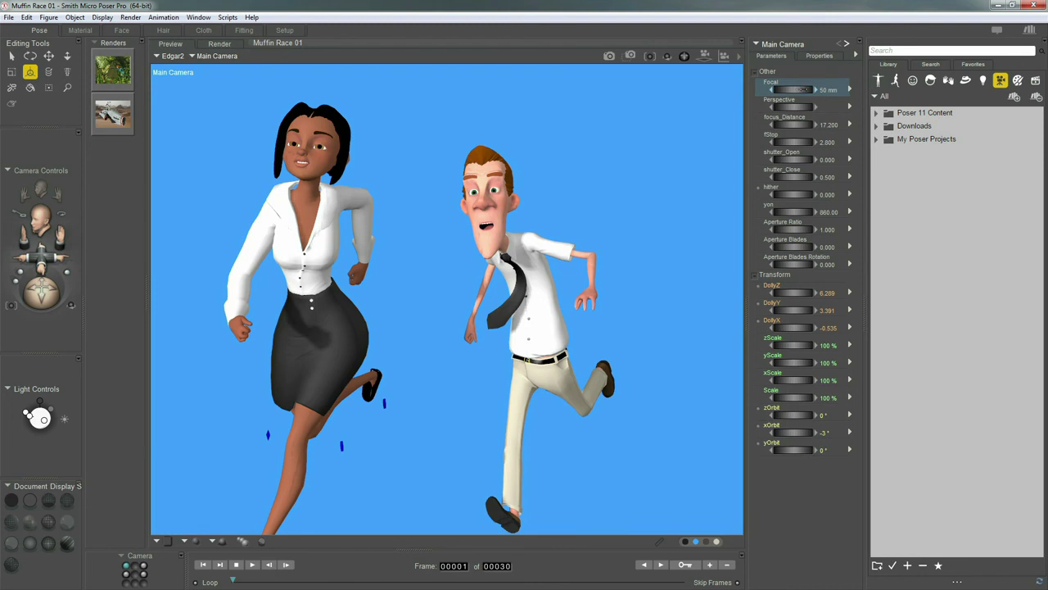
- Lower the Main Camera's focal length to 10 mm and dolly it along DollyZ toward the figures
{"action": "left_click_drag", "start_coordinate": [794, 94], "coordinate": [604, 104]}
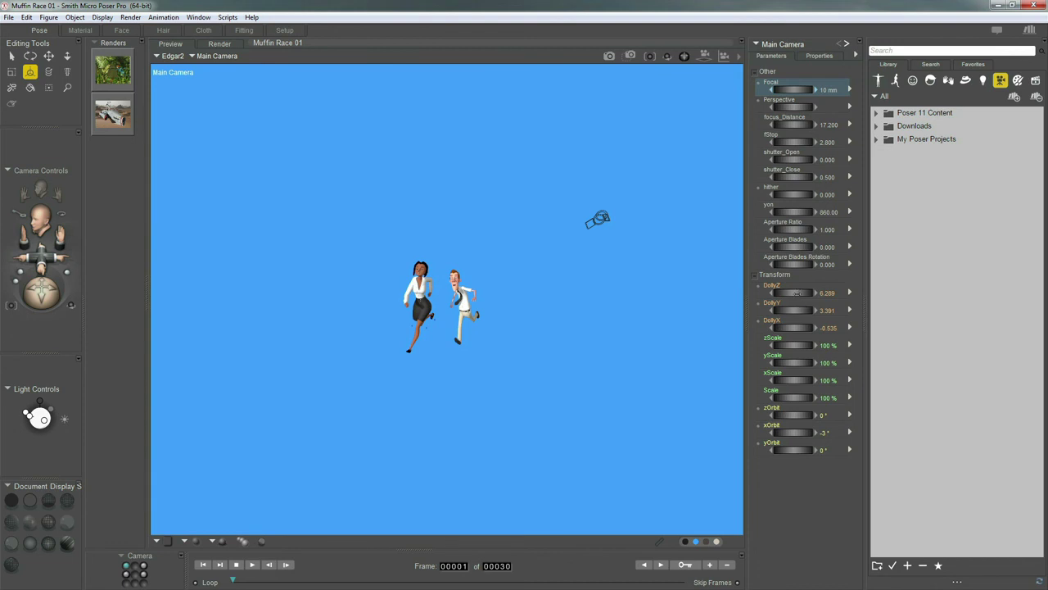
{"action": "left_click_drag", "start_coordinate": [795, 292], "coordinate": [122, 350]}
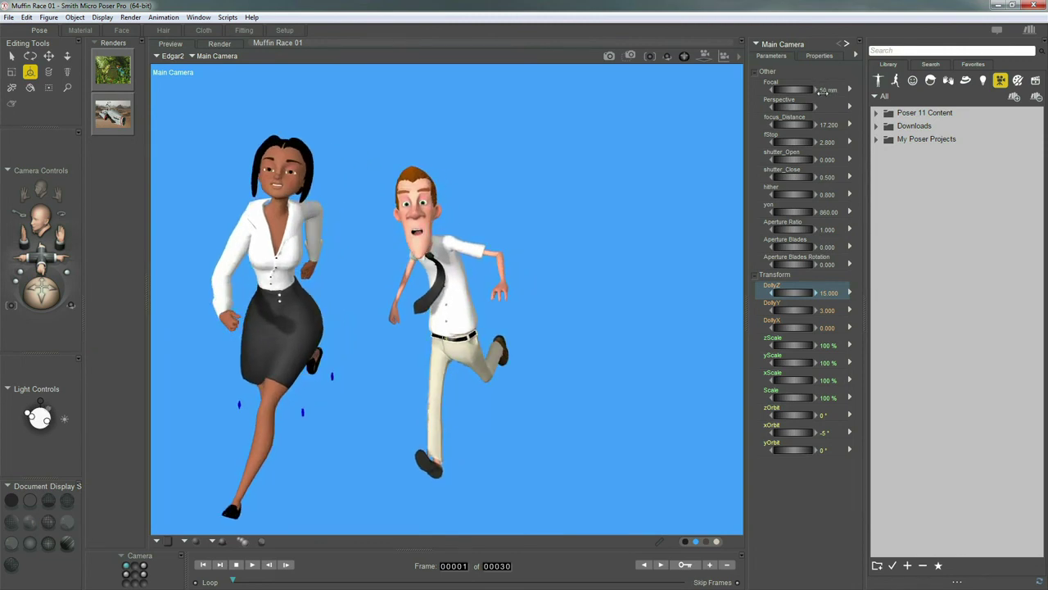
- Set the Main Camera's focal length to 100 mm
{"action": "left_click", "coordinate": [829, 88]}
{"action": "type", "text": "1"}
{"action": "type", "text": "00"}
{"action": "key", "text": "Return"}
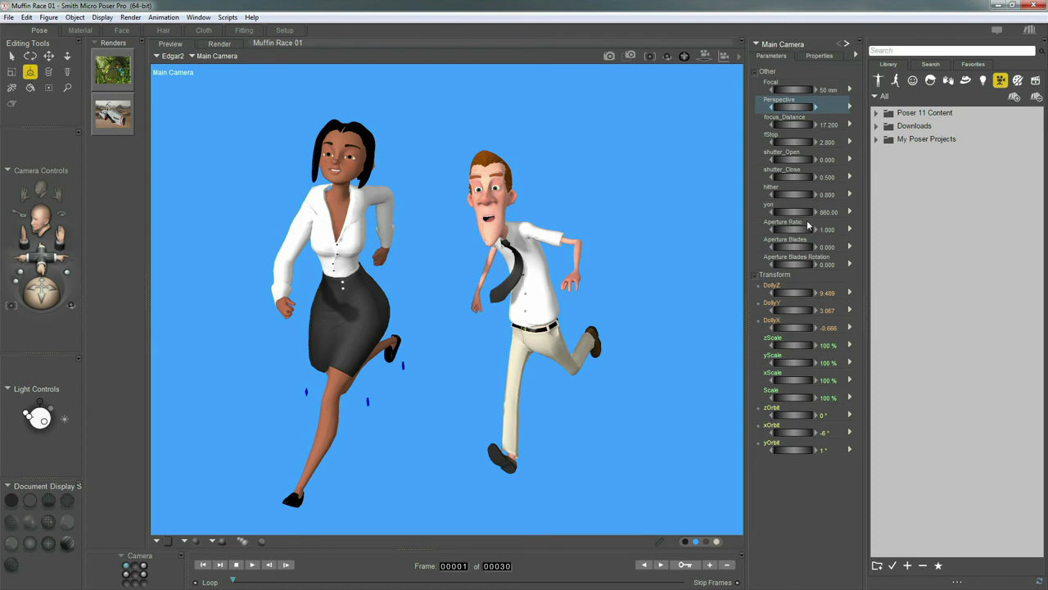
- Try exaggerating the Main Camera's Perspective on the two figures, bringing the focal length down to 11 mm
{"action": "left_click", "coordinate": [804, 87]}
{"action": "left_click_drag", "start_coordinate": [795, 107], "coordinate": [826, 98]}
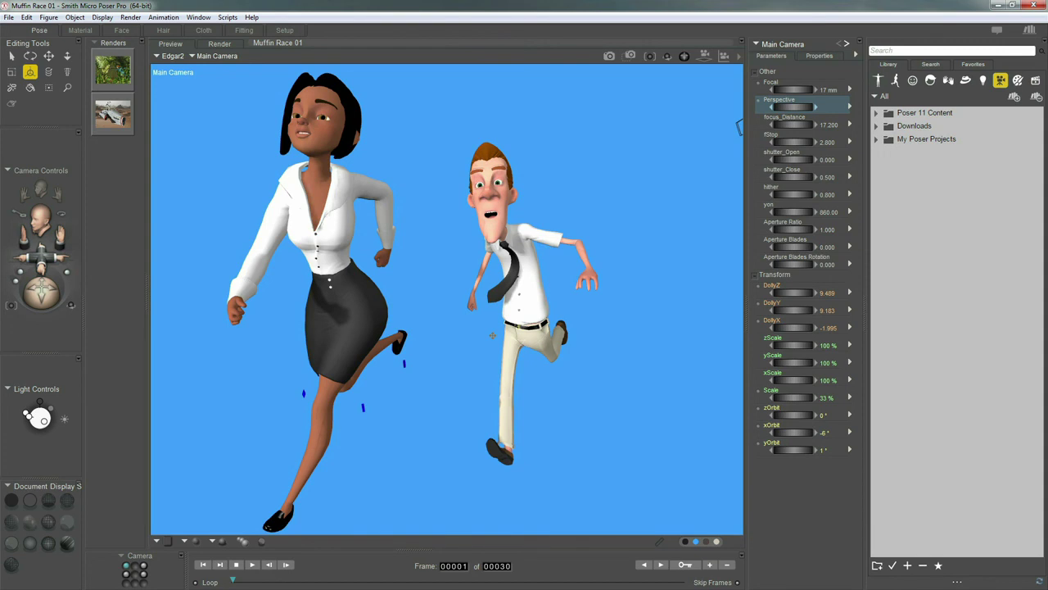
{"action": "left_click_drag", "start_coordinate": [789, 107], "coordinate": [760, 116]}
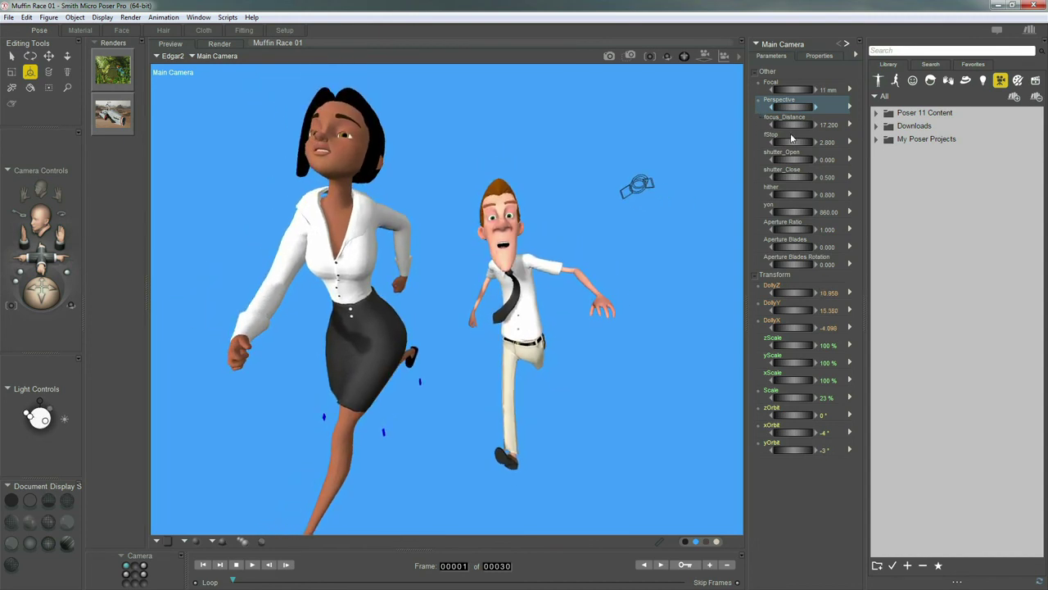
{"action": "left_click", "coordinate": [793, 108]}
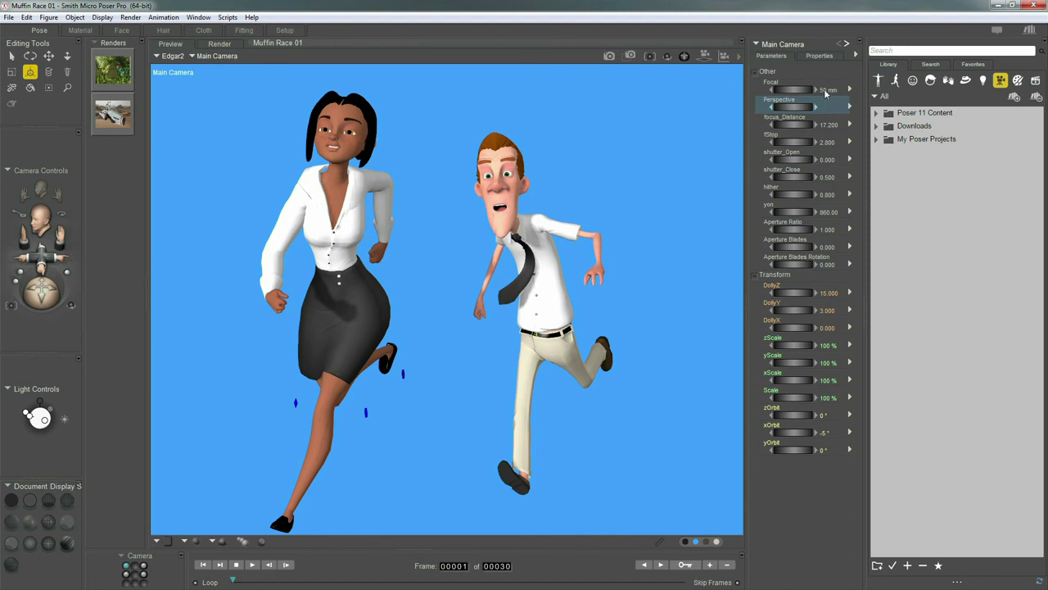
- Set the Main Camera's focal length to 40 mm and undo the change
{"action": "left_click", "coordinate": [827, 90]}
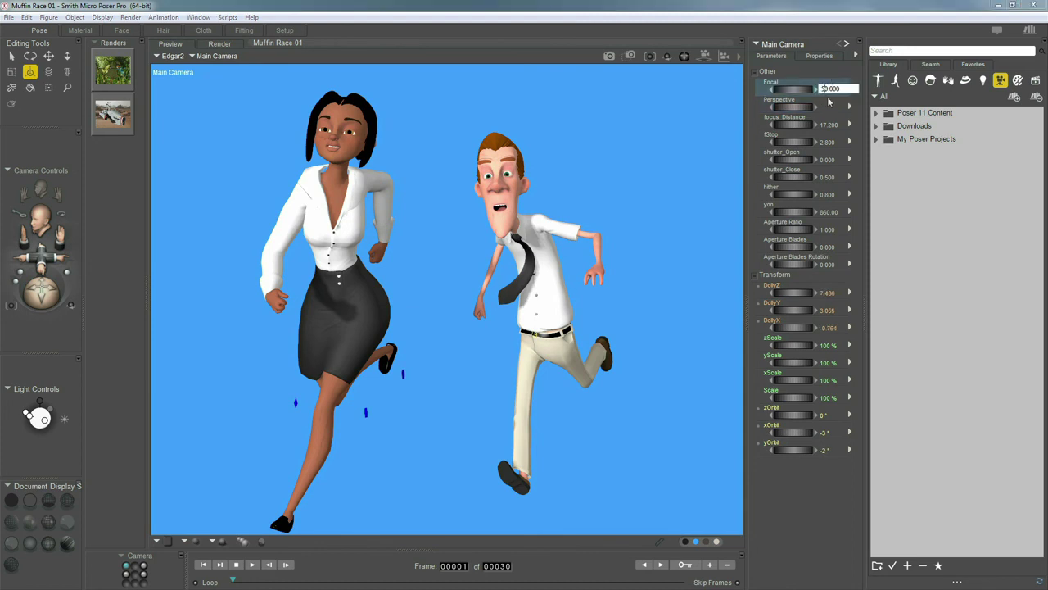
{"action": "type", "text": "40"}
{"action": "key", "text": "Return"}
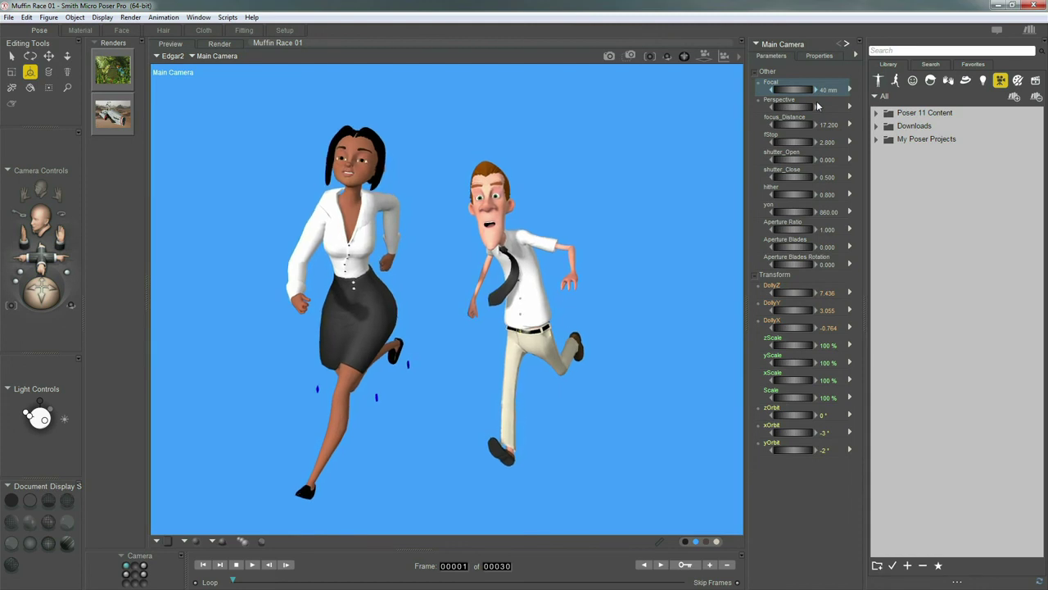
{"action": "key", "text": "ctrl+z"}
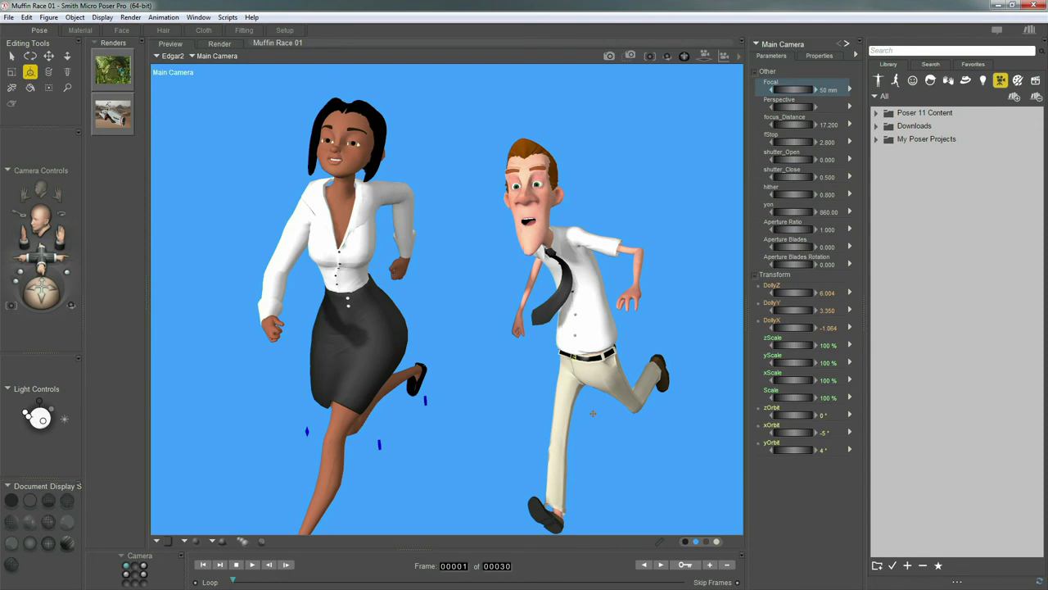
- In a two-port layout with the Top Camera beside the Main Camera, move Edgar2's body back to about xTran 1.06 and zTran -3.0
{"action": "left_click", "coordinate": [503, 436]}
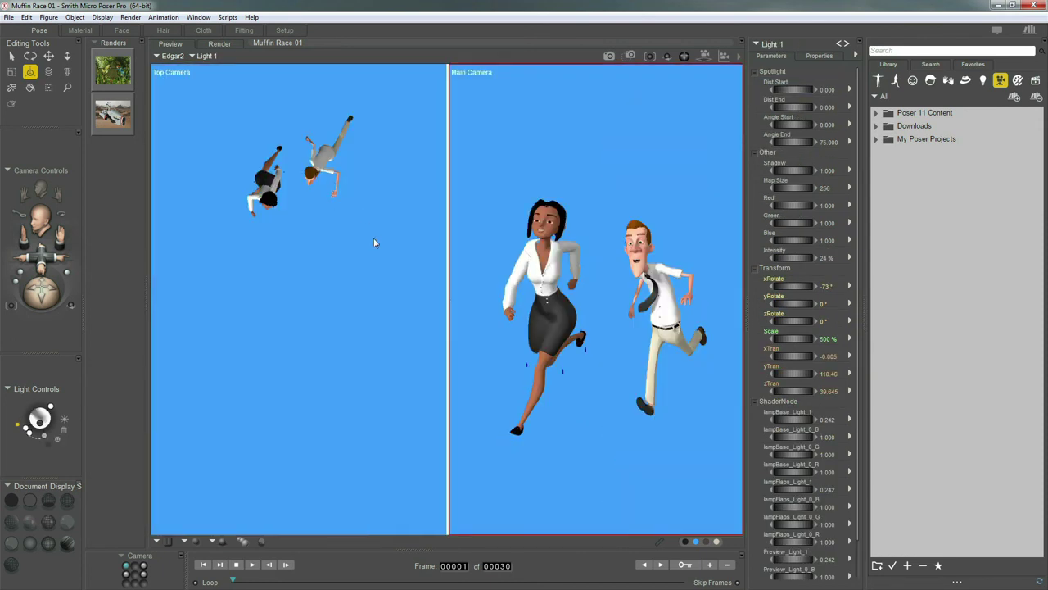
{"action": "left_click", "coordinate": [207, 57]}
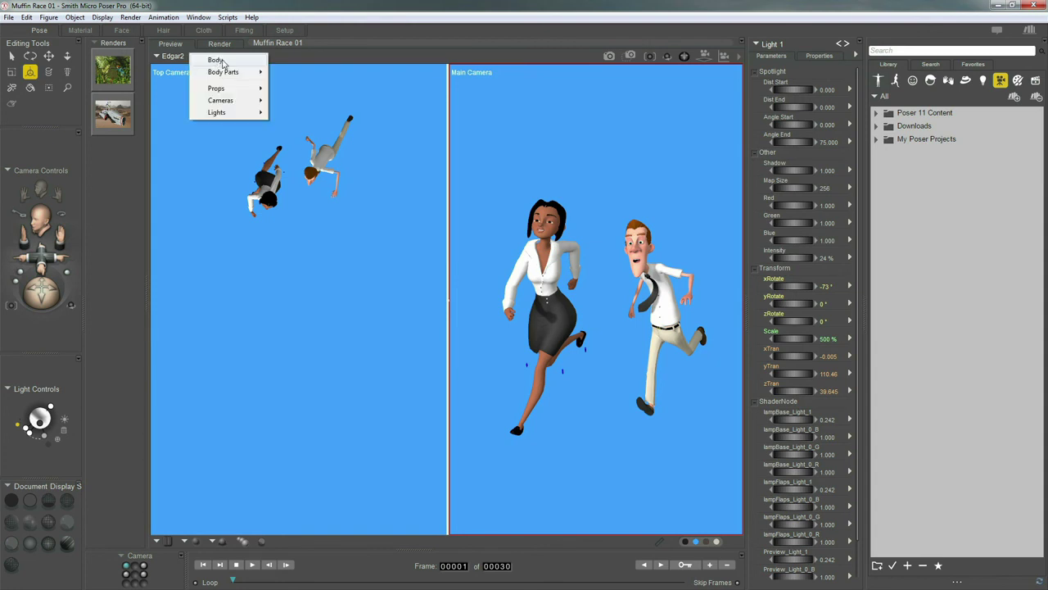
{"action": "left_click", "coordinate": [218, 61]}
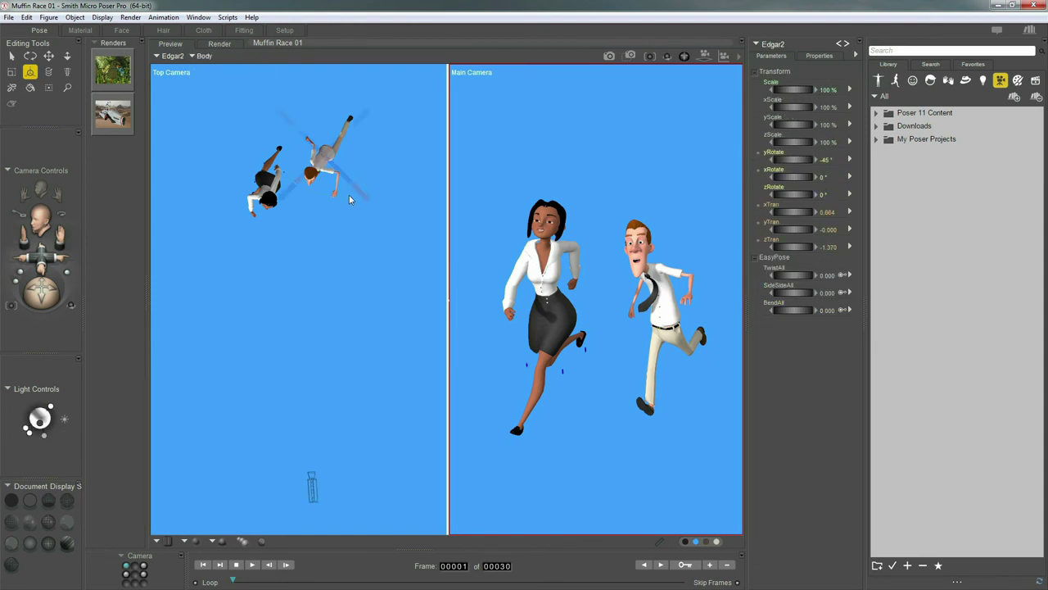
{"action": "key", "text": "t"}
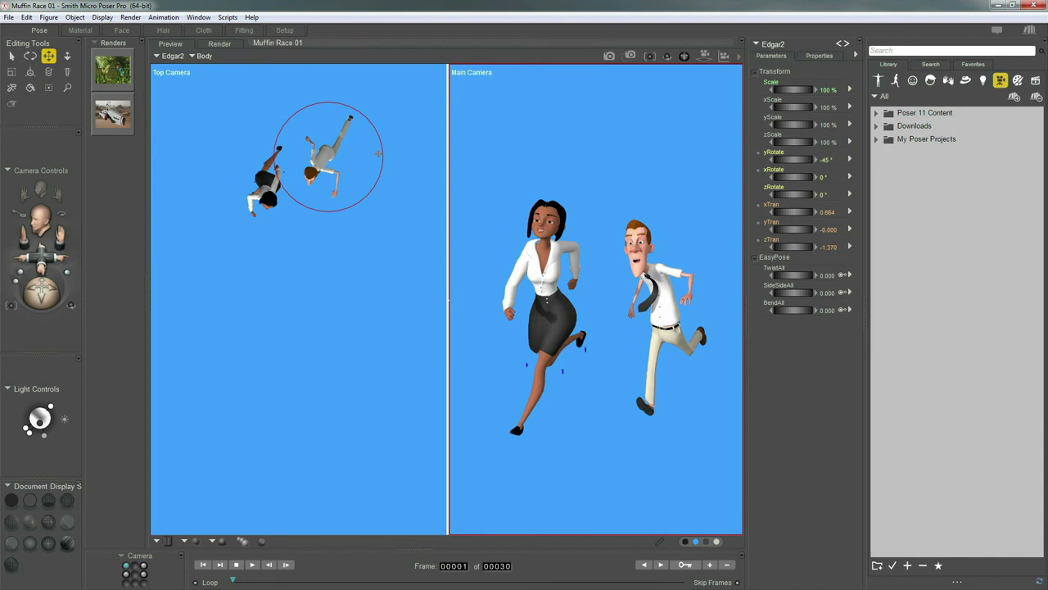
{"action": "left_click_drag", "start_coordinate": [382, 158], "coordinate": [363, 146]}
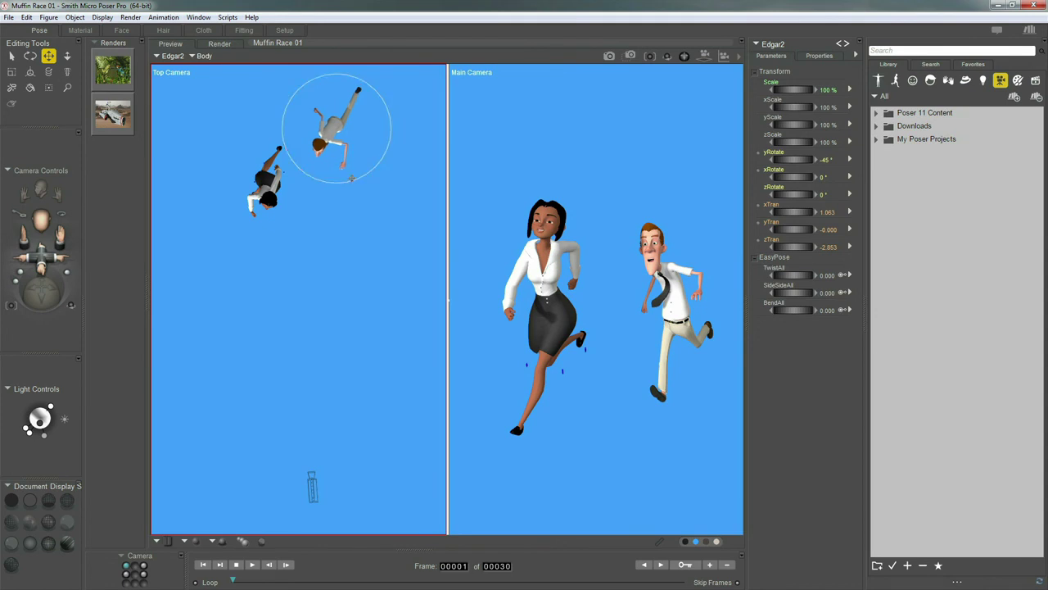
{"action": "left_click_drag", "start_coordinate": [350, 177], "coordinate": [331, 173]}
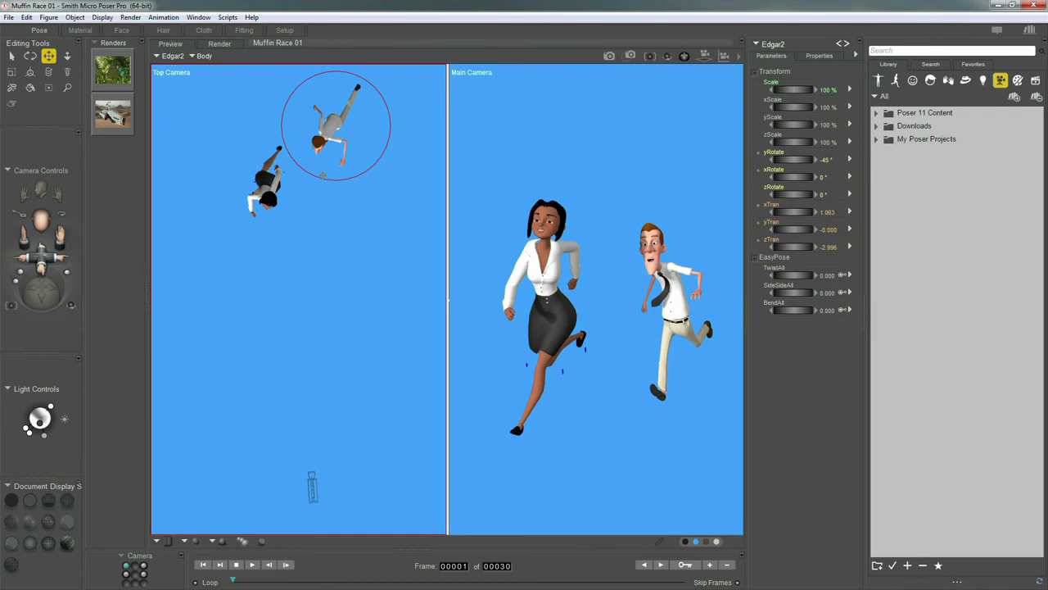
- Return to a single Main Camera view framing both figures closely, and select the Main Camera for editing
{"action": "key", "text": "d"}
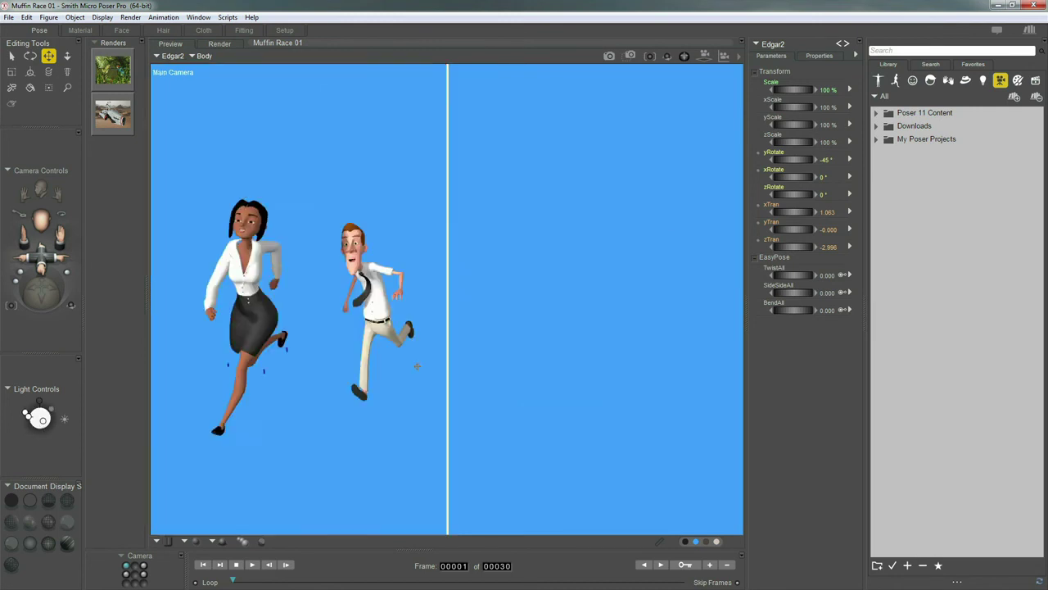
{"action": "scroll", "coordinate": [425, 340], "scroll_direction": "up", "scroll_amount": 5}
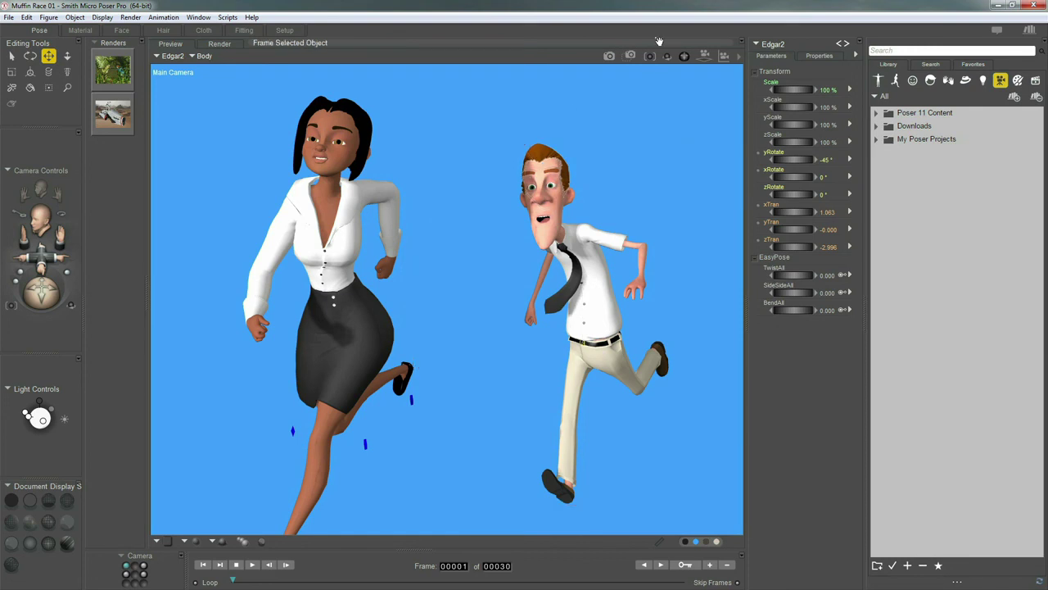
{"action": "left_click", "coordinate": [710, 59]}
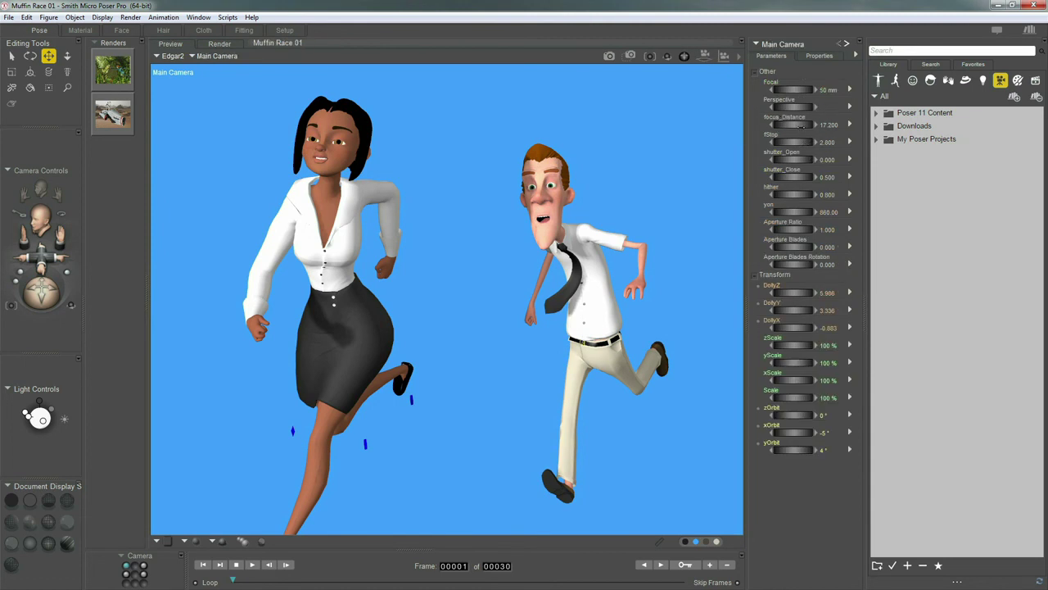
- Lower the Main Camera's focus_Distance to 13.760 to focus on the woman, using a multi-port layout to check the focus point
{"action": "mouse_move", "coordinate": [793, 124]}
{"action": "left_mouse_down"}
{"action": "mouse_move", "coordinate": [814, 124]}
{"action": "mouse_move", "coordinate": [777, 129]}
{"action": "left_mouse_up"}
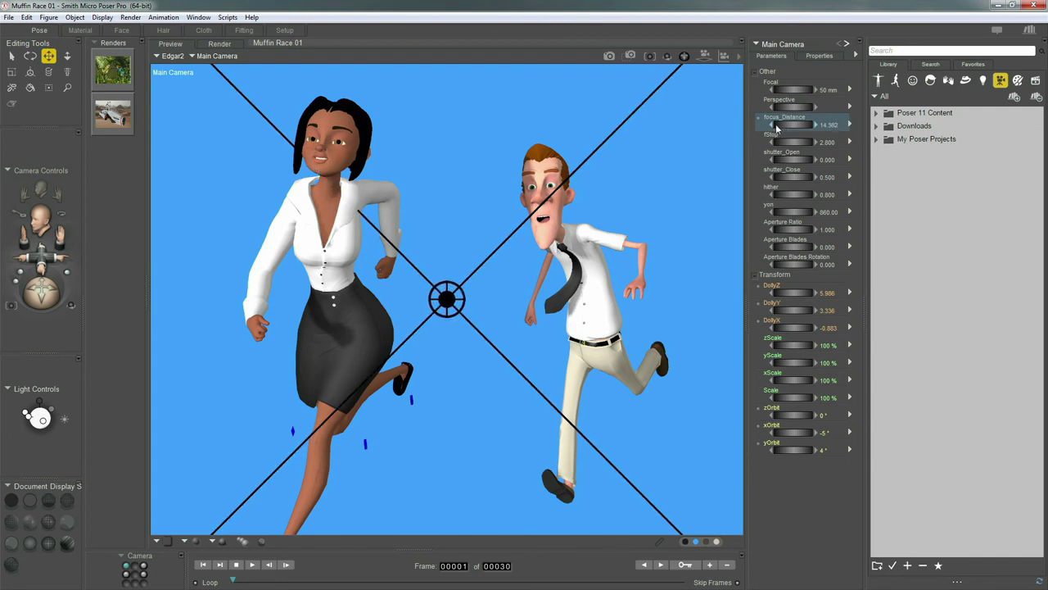
{"action": "left_click_drag", "start_coordinate": [781, 128], "coordinate": [773, 130]}
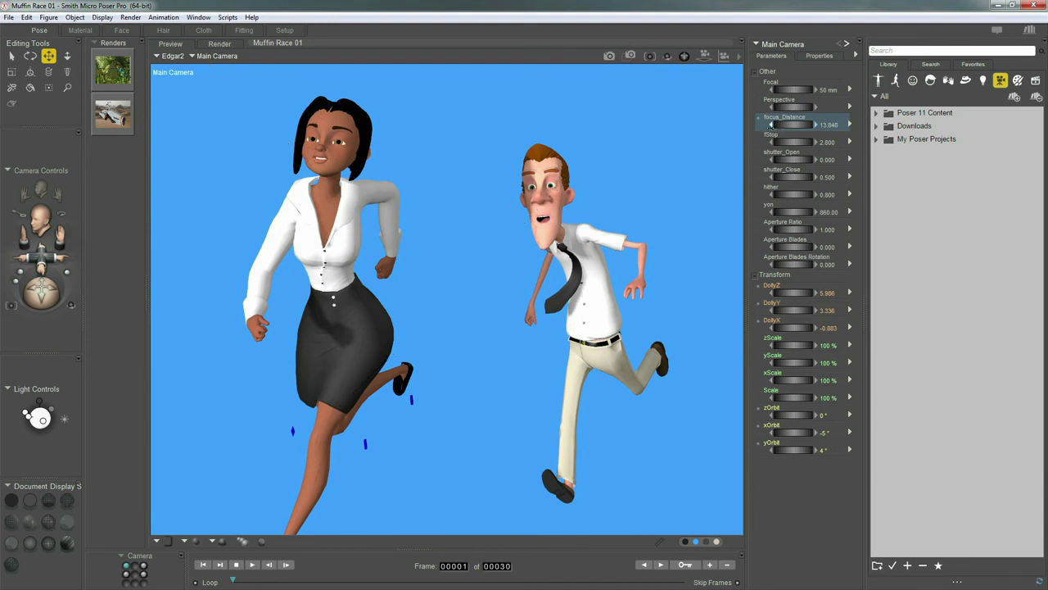
{"action": "key", "text": "ctrl+2"}
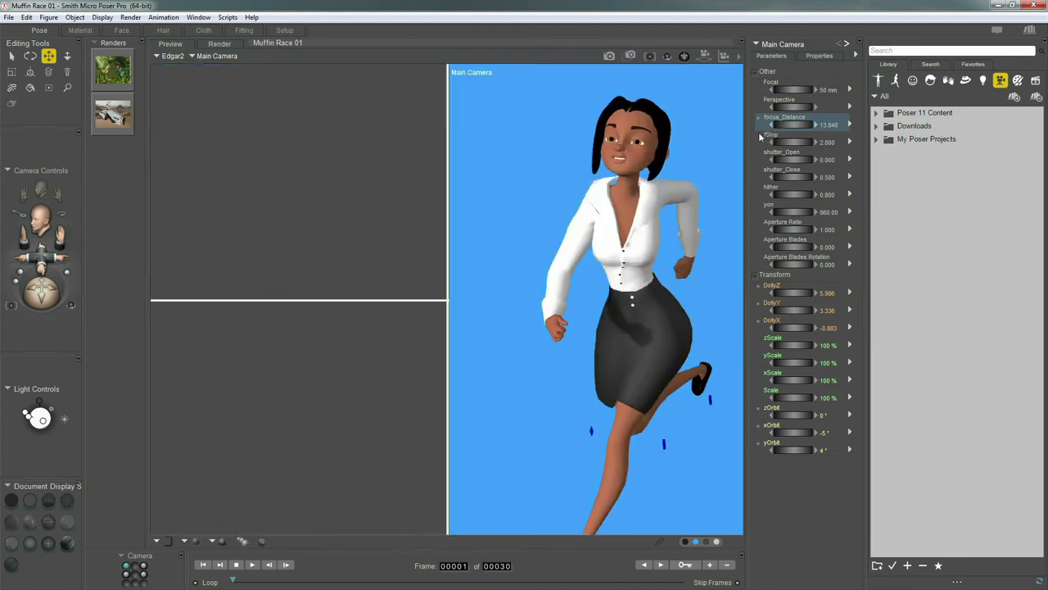
{"action": "left_click_drag", "start_coordinate": [797, 124], "coordinate": [789, 124]}
{"action": "key", "text": "f"}
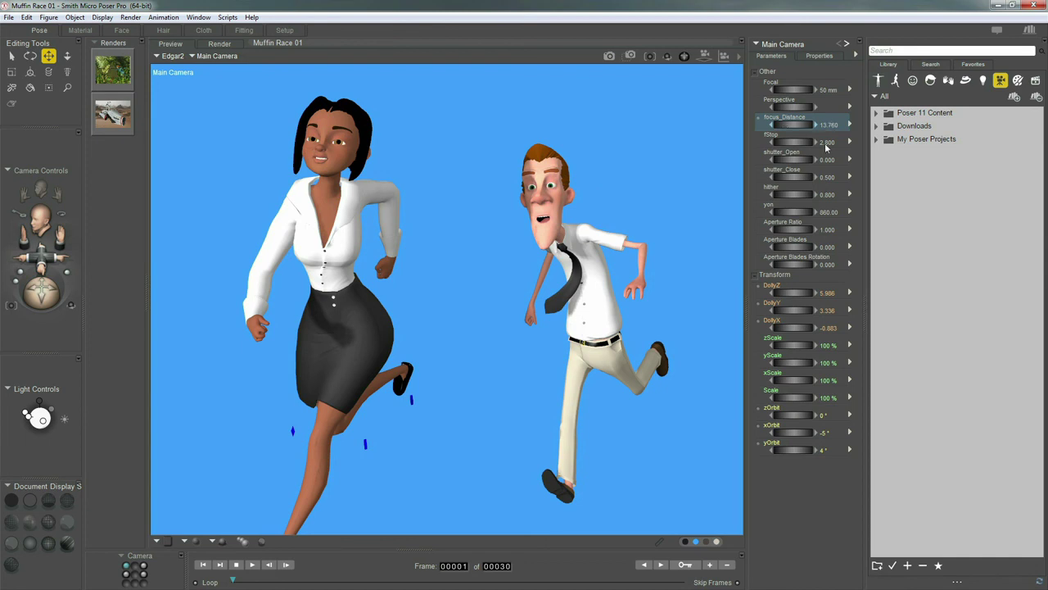
- Set the Main Camera's fStop to 1.4
{"action": "left_click", "coordinate": [771, 139]}
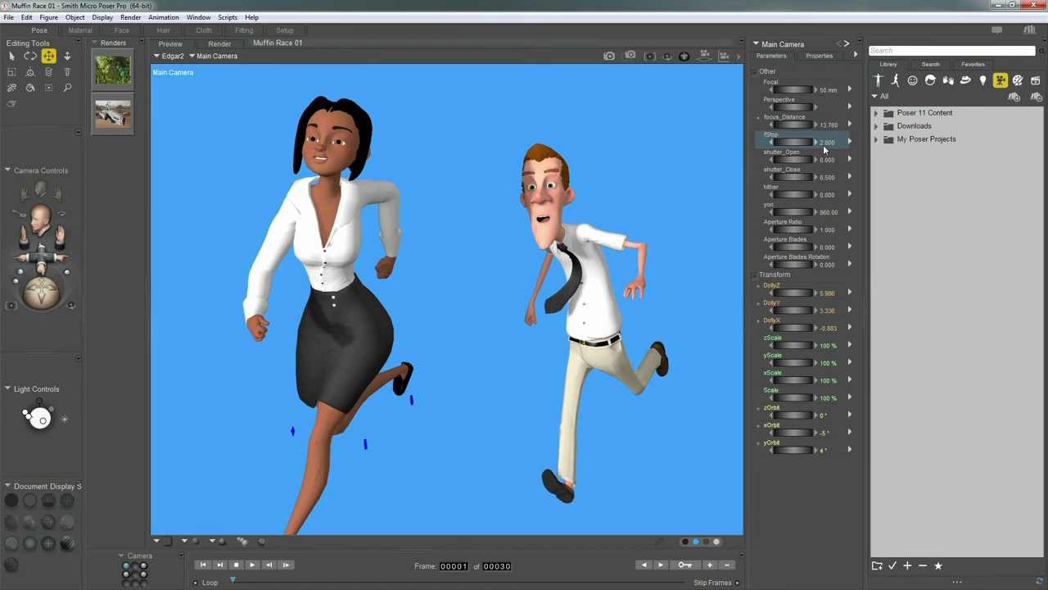
{"action": "left_click", "coordinate": [827, 143]}
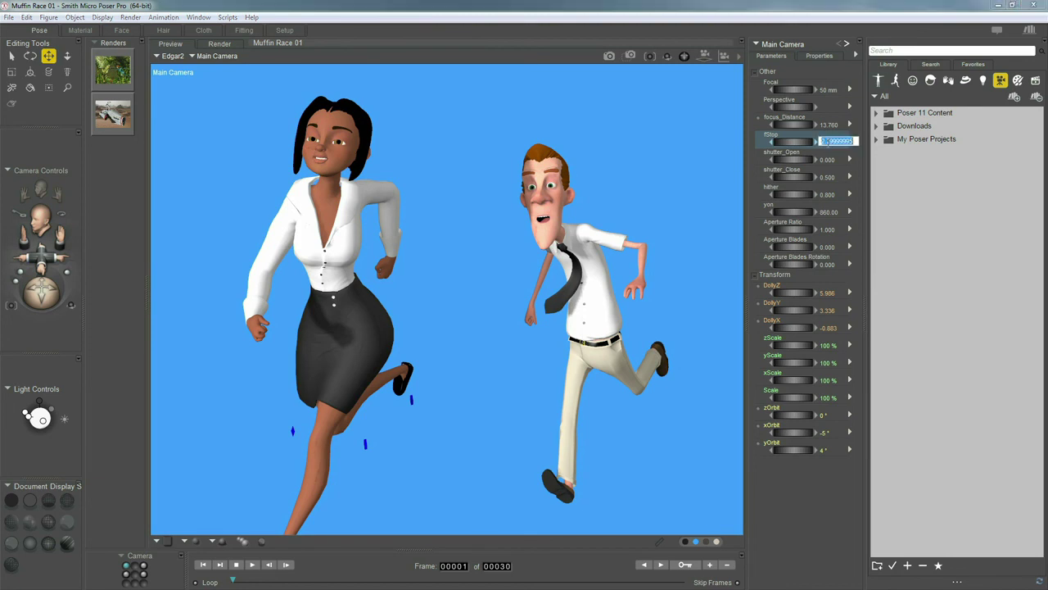
{"action": "type", "text": "1.4"}
{"action": "key", "text": "Return"}
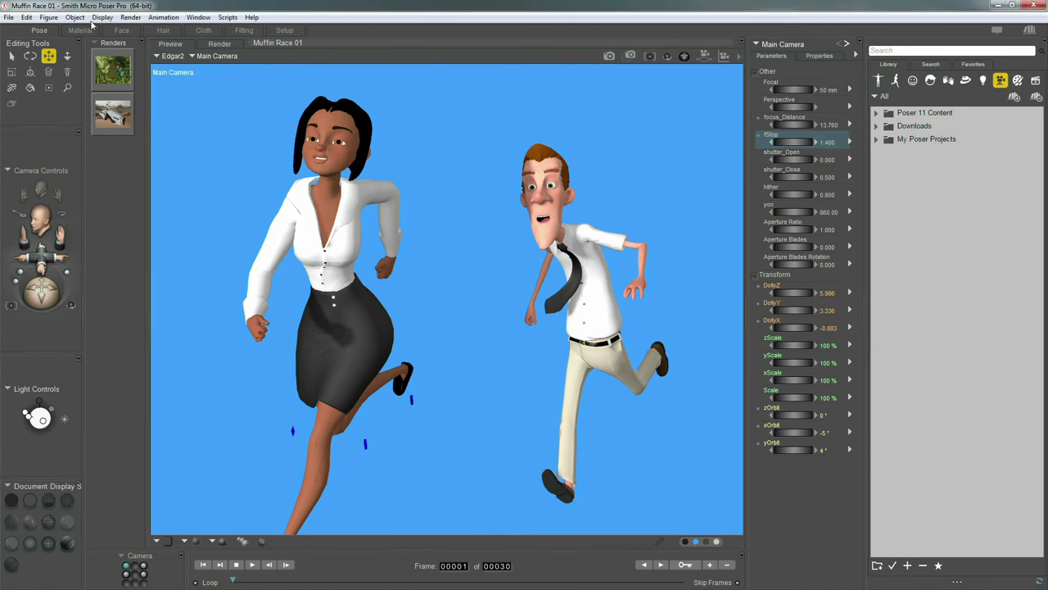
- Turn off Subsurface Scattering in the FireFly render settings and render the scene with FireFly
{"action": "left_click", "coordinate": [129, 19]}
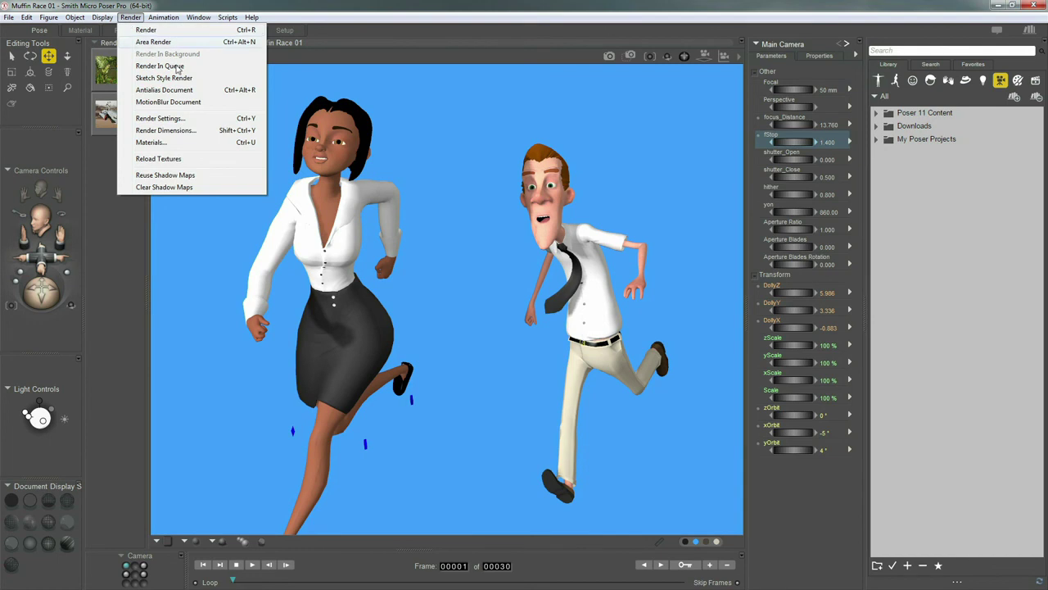
{"action": "left_click", "coordinate": [178, 118]}
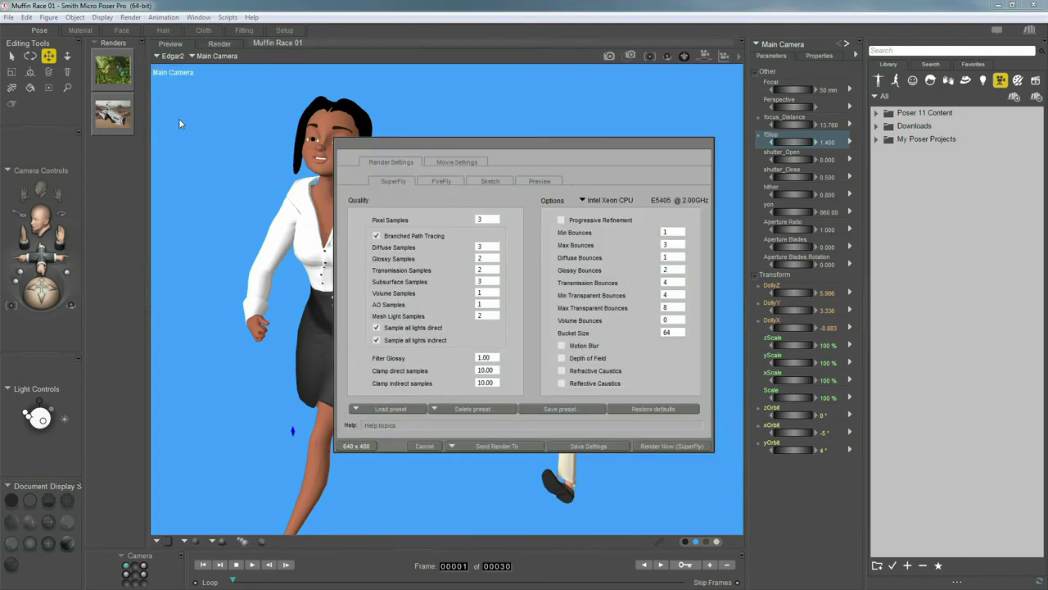
{"action": "left_click", "coordinate": [439, 183]}
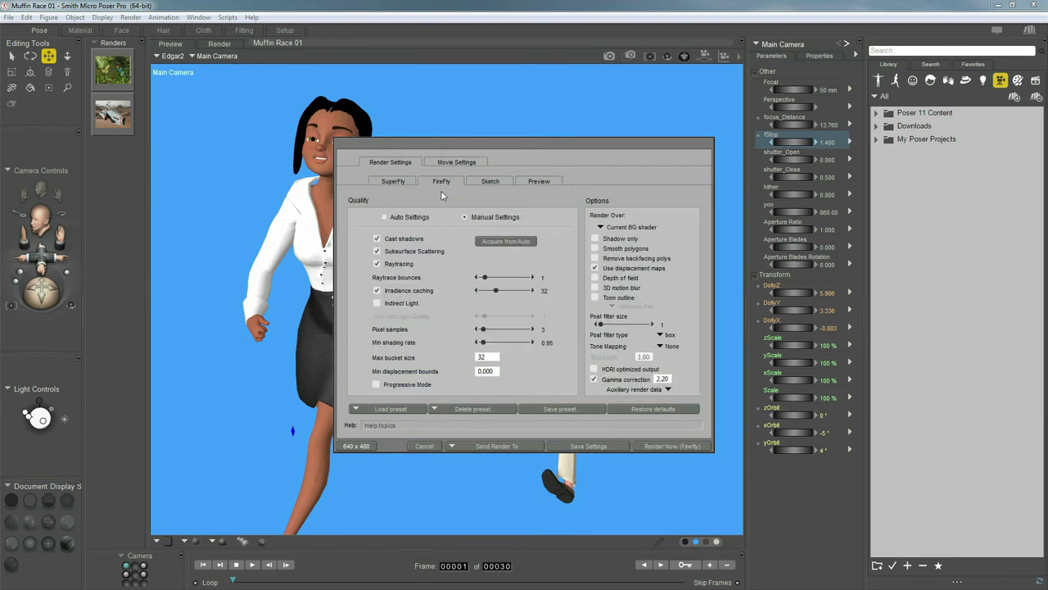
{"action": "left_click", "coordinate": [377, 251]}
{"action": "left_click", "coordinate": [658, 447]}
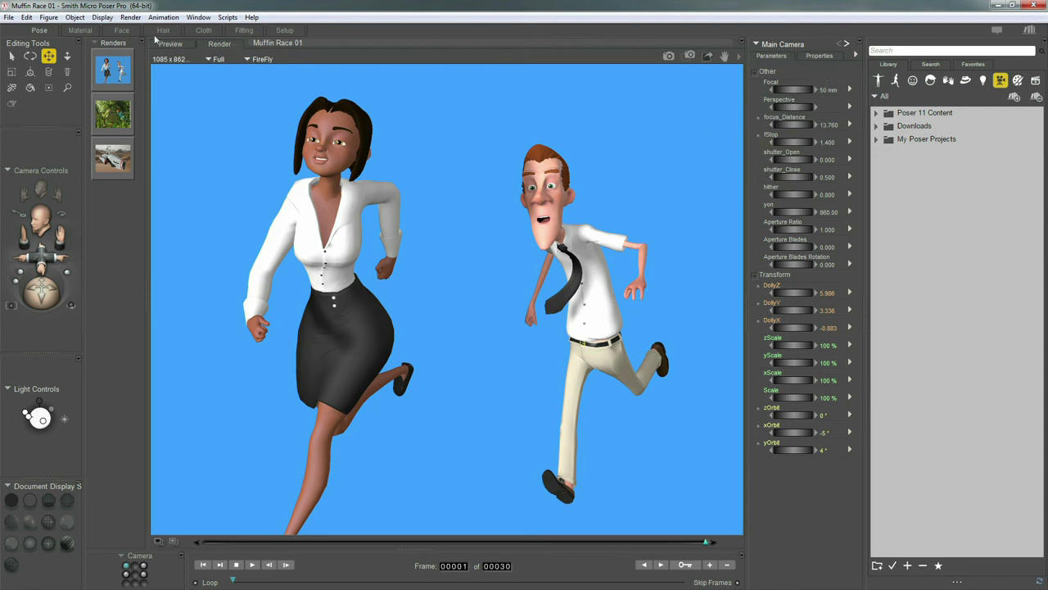
- Enable Depth of field in the FireFly render settings and render the scene again
{"action": "left_click", "coordinate": [131, 18]}
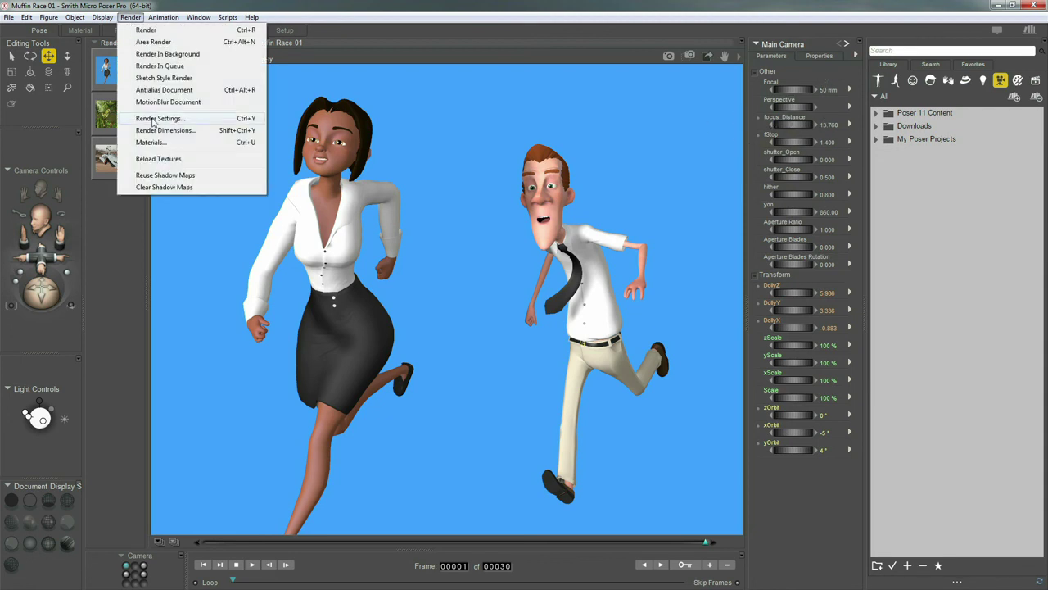
{"action": "left_click", "coordinate": [417, 151]}
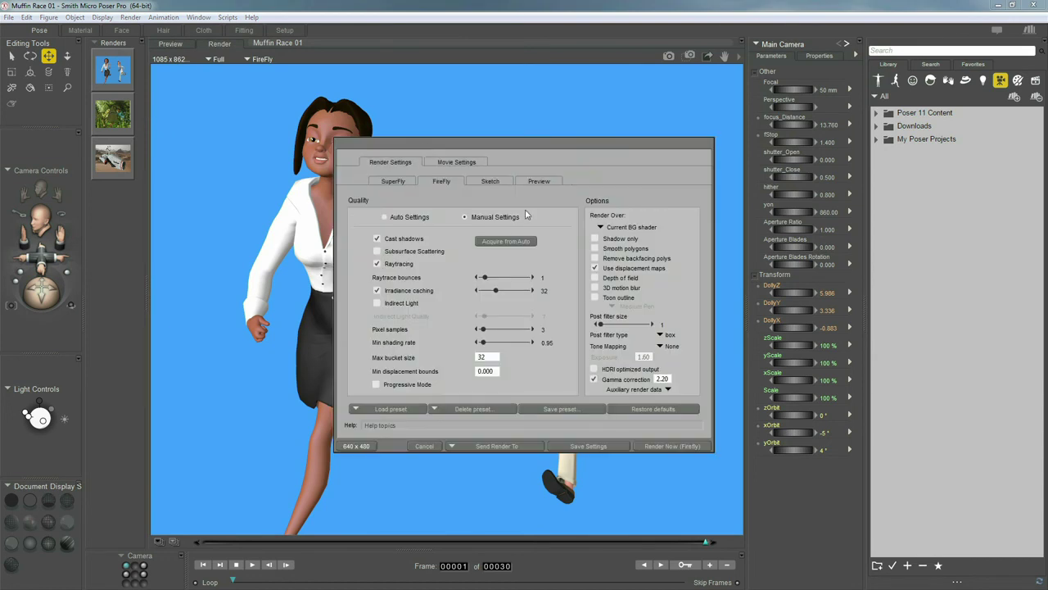
{"action": "left_click", "coordinate": [595, 277]}
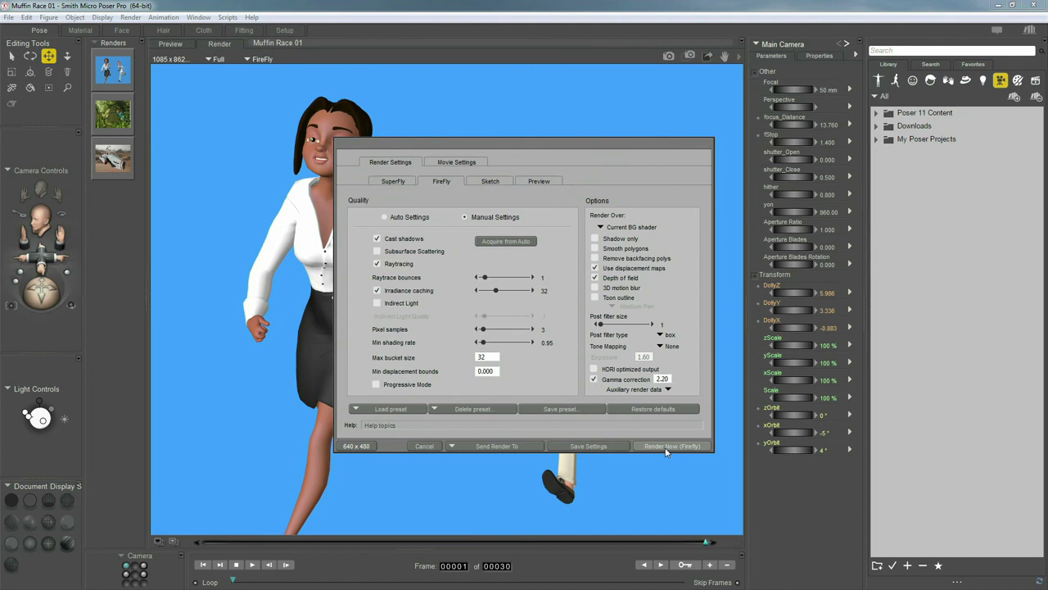
{"action": "left_click", "coordinate": [666, 447]}
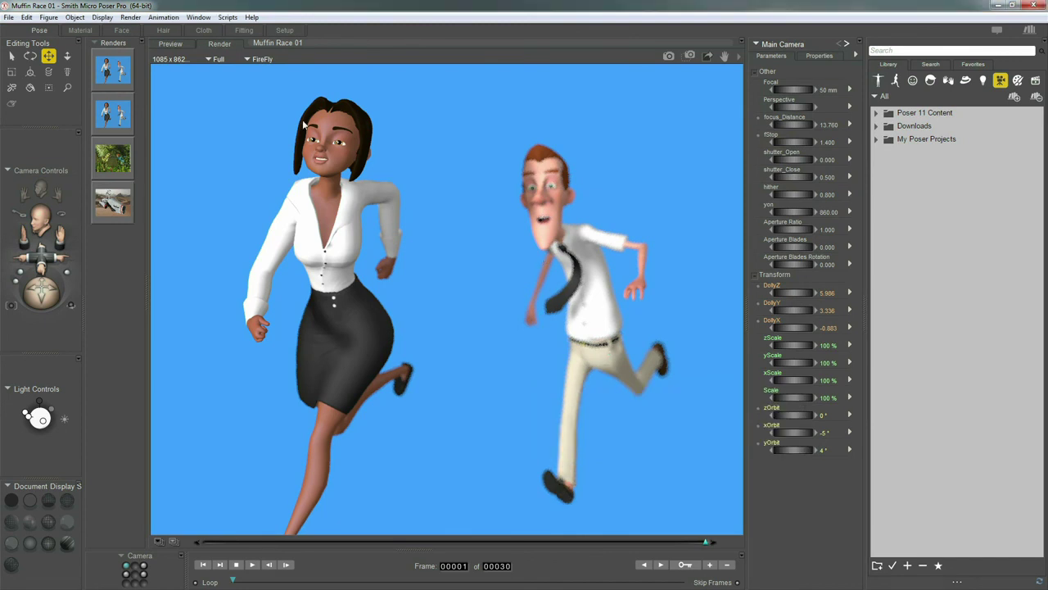
- Set the FireFly Pixel samples to 6 and render the depth-of-field scene again
{"action": "left_click", "coordinate": [132, 20]}
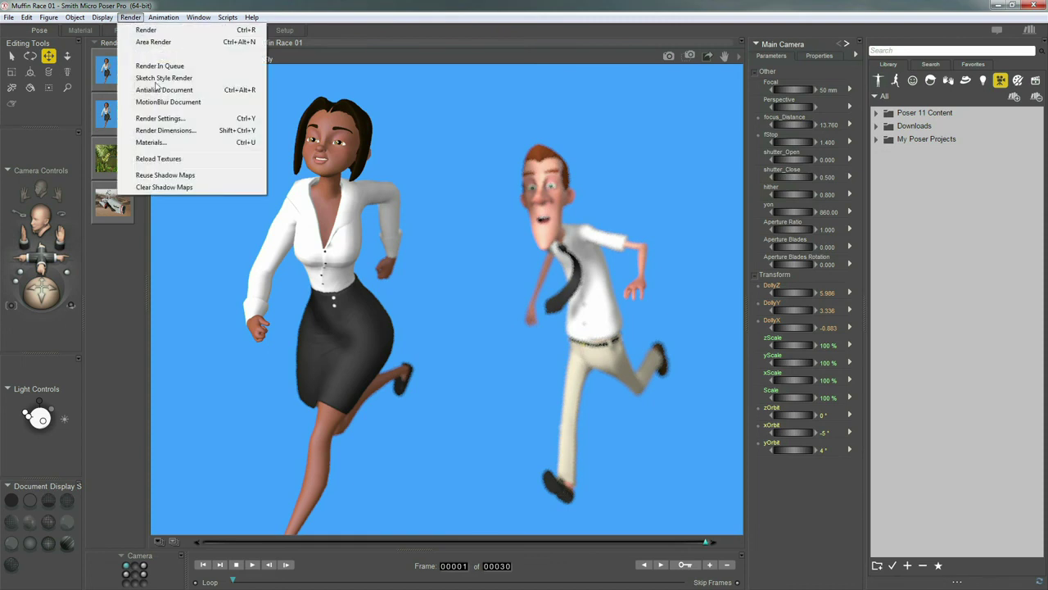
{"action": "left_click", "coordinate": [132, 18]}
{"action": "key", "text": "ctrl+y"}
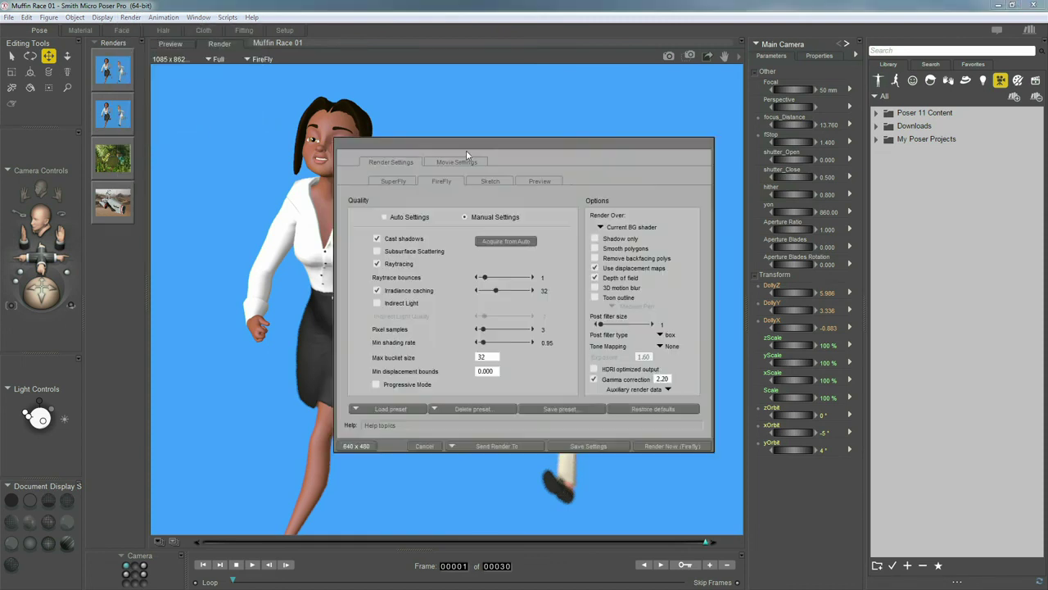
{"action": "left_click", "coordinate": [544, 329]}
{"action": "type", "text": "6"}
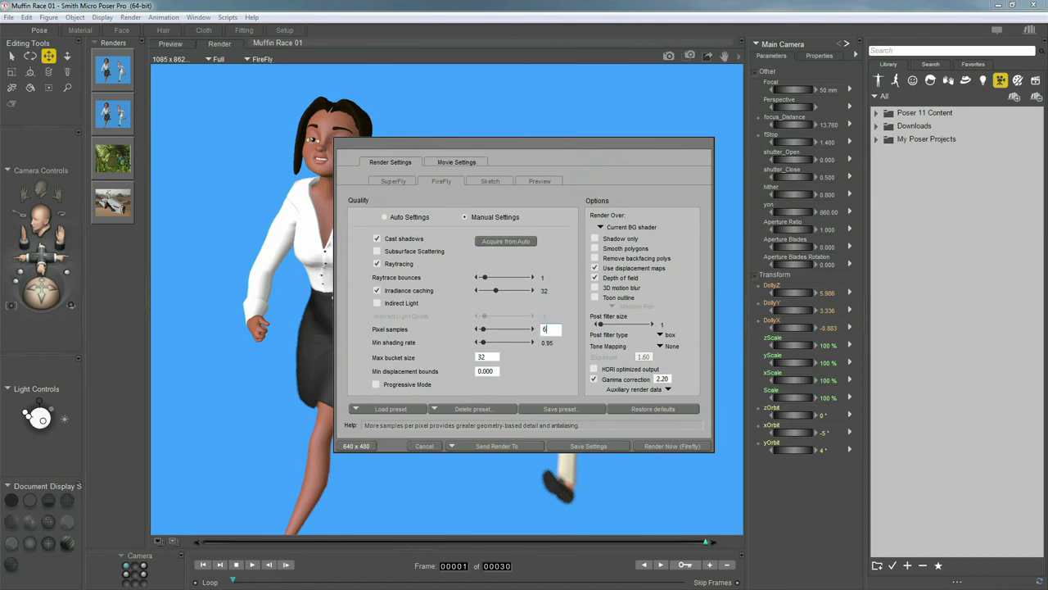
{"action": "key", "text": "Return"}
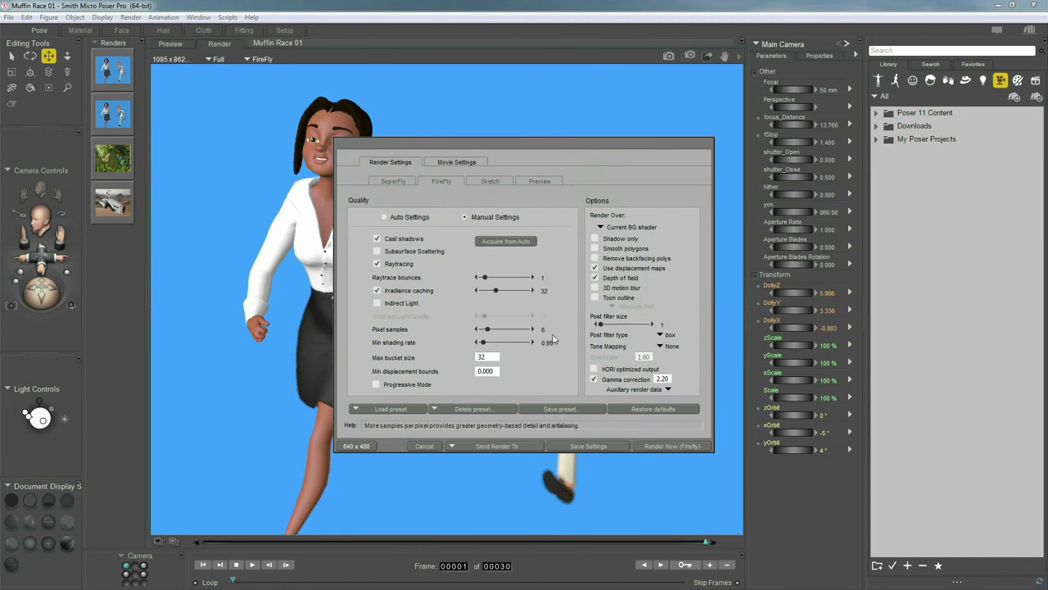
{"action": "left_click", "coordinate": [671, 446]}
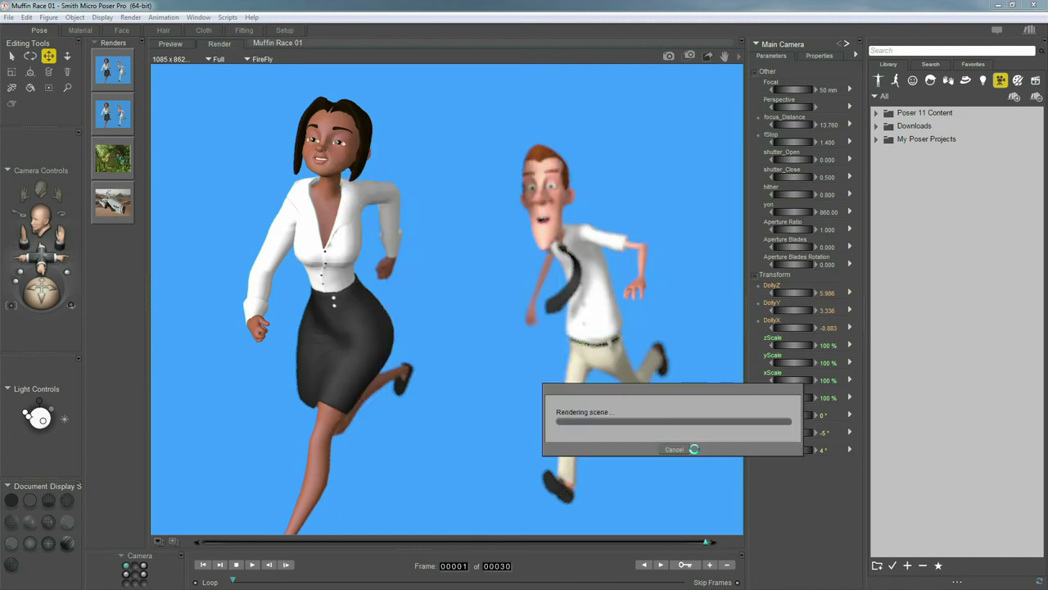